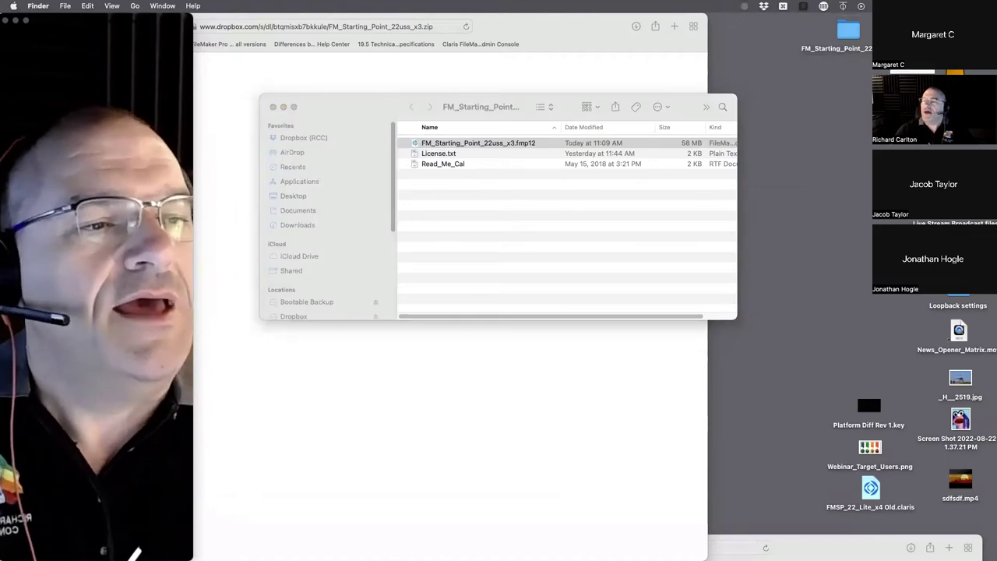
# - Open FM_Starting_Point_22uss_x3.fmp12 in FileMaker Pro from the Applications folder in Finder
pyautogui.click(151, 54)
pyautogui.moveTo(152, 54); pyautogui.dragTo(176, 329)
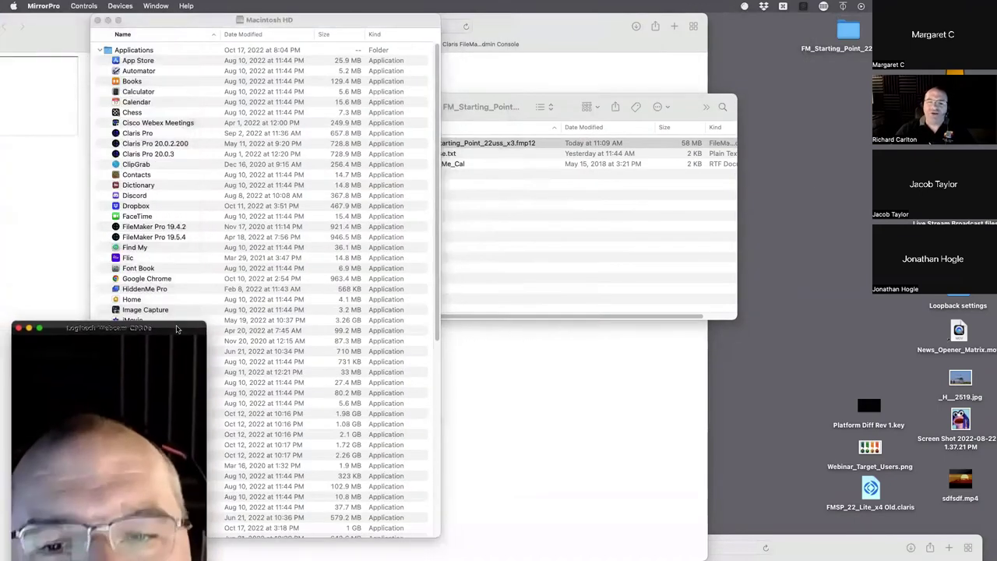
pyautogui.click(158, 268)
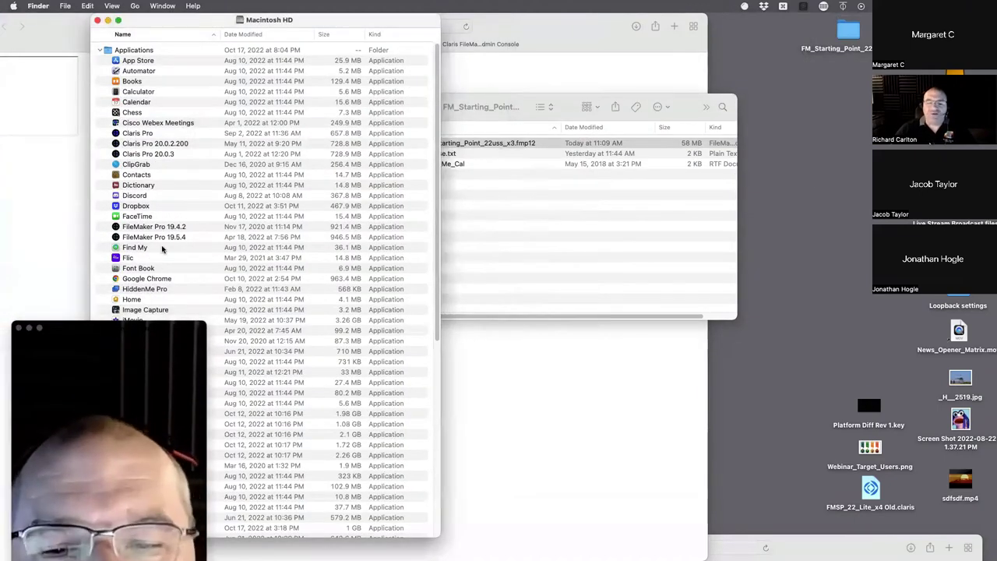
pyautogui.moveTo(2, 167)
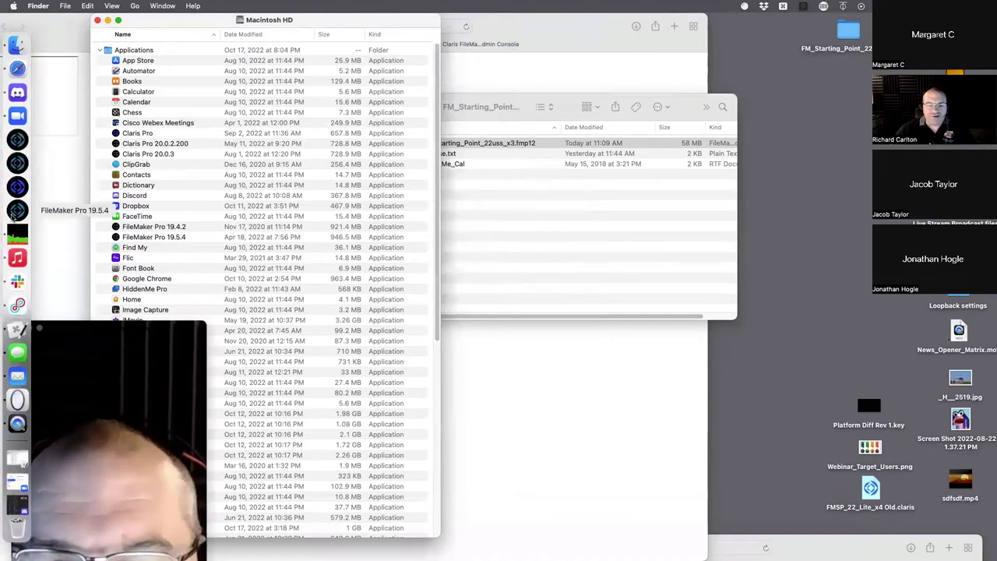
pyautogui.click(148, 164)
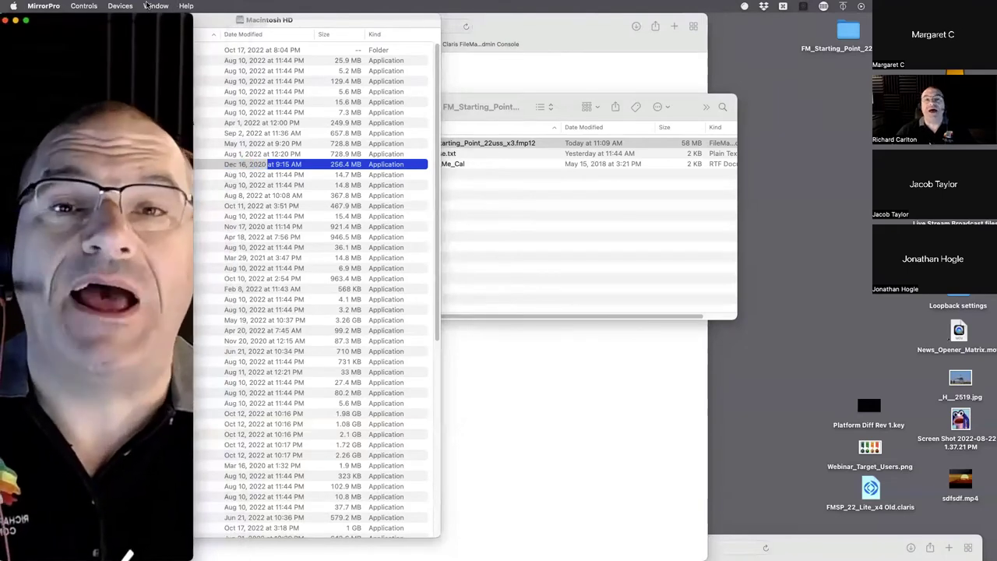
pyautogui.moveTo(332, 26); pyautogui.dragTo(431, 26)
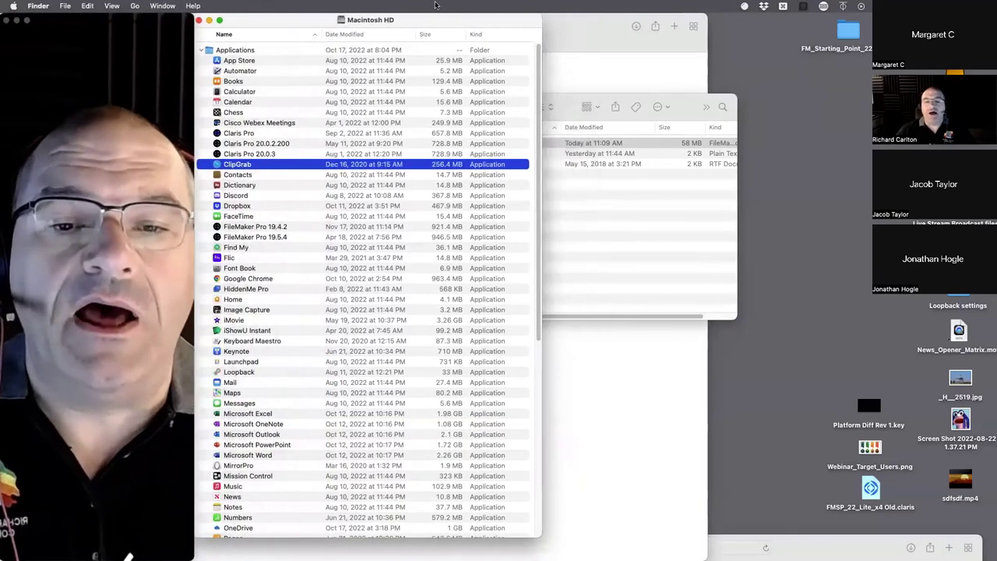
pyautogui.click(626, 263)
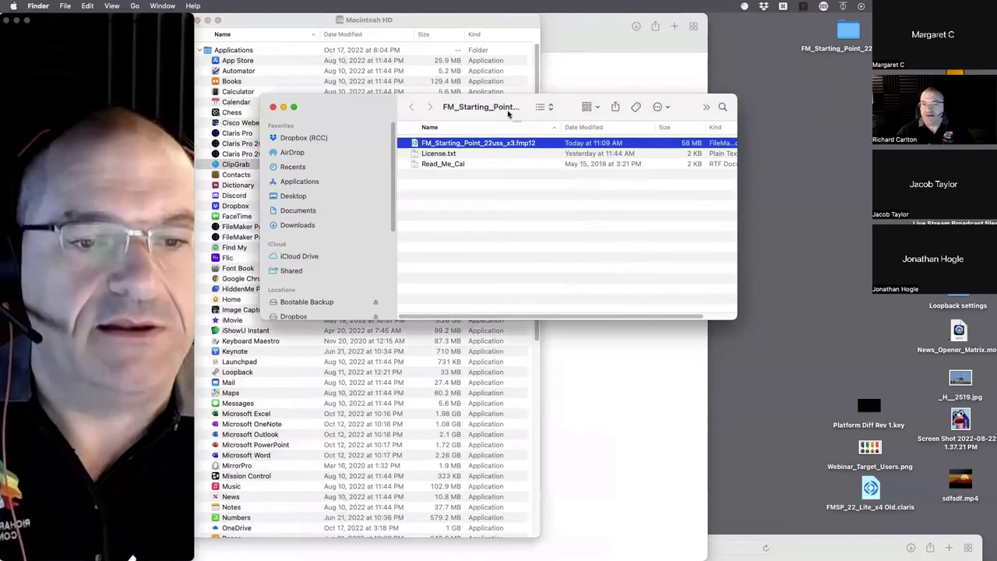
pyautogui.moveTo(480, 104); pyautogui.dragTo(617, 95)
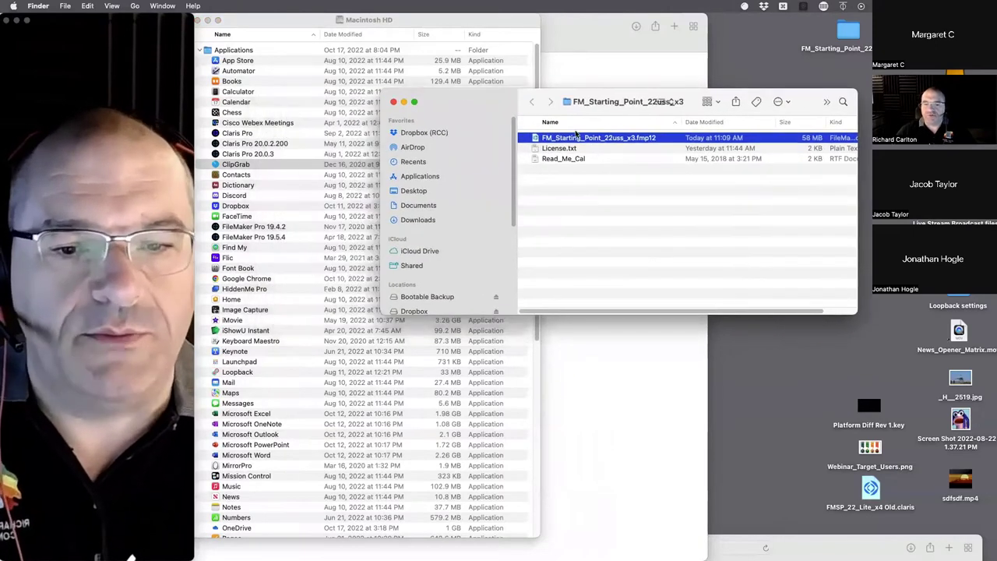
pyautogui.moveTo(578, 140); pyautogui.dragTo(268, 240)
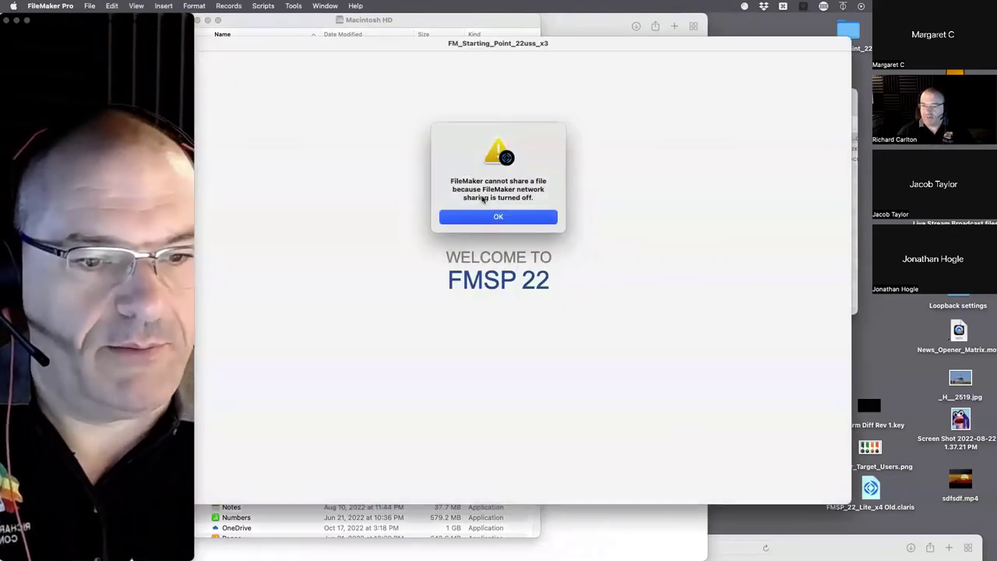
# - Dismiss the network sharing alert so the FMSP 22 home dashboard loads
pyautogui.click(498, 215)
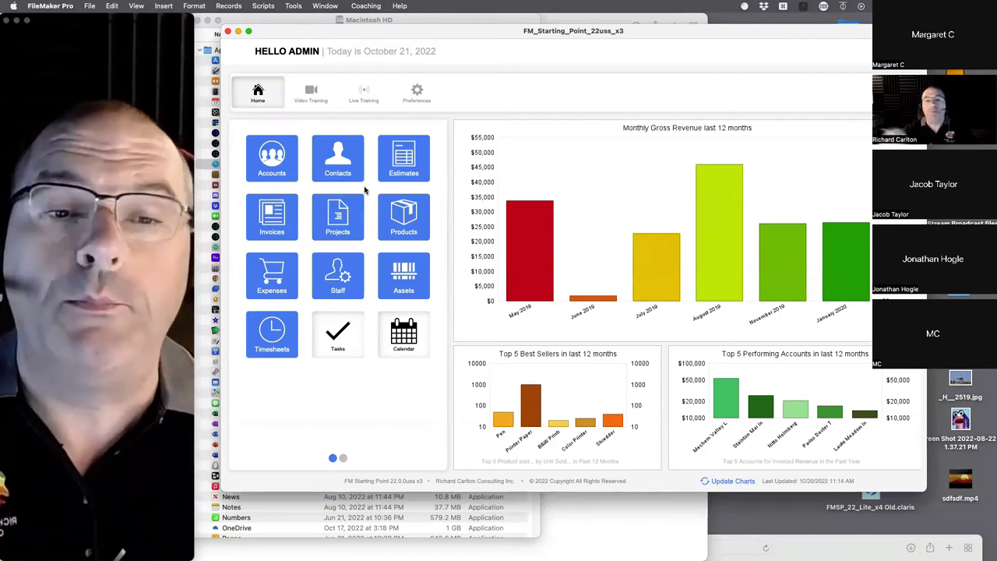
# - Open the Contacts module and move the FileMaker and Applications windows aside
pyautogui.click(336, 177)
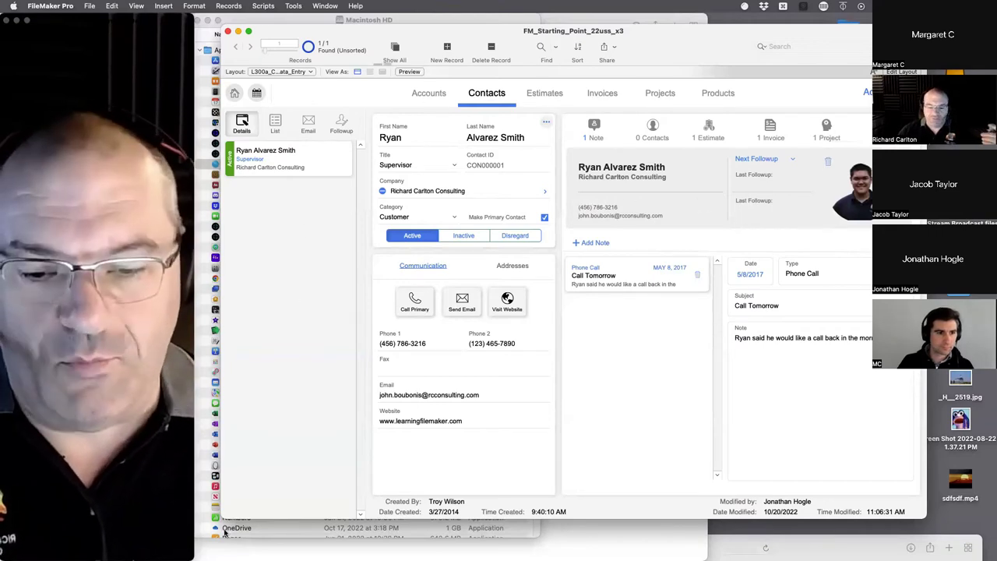
pyautogui.click(101, 512)
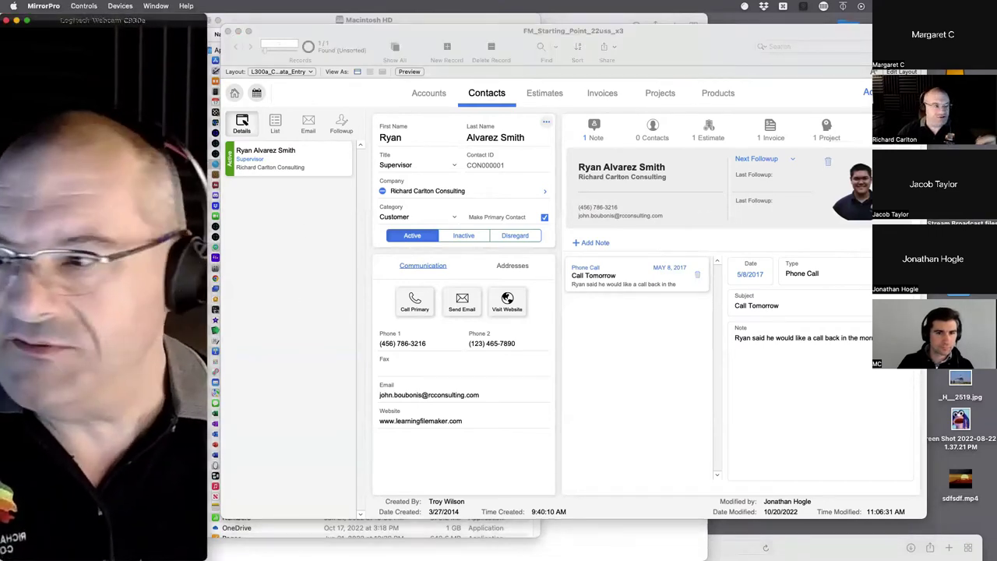
pyautogui.moveTo(344, 30); pyautogui.dragTo(551, 19)
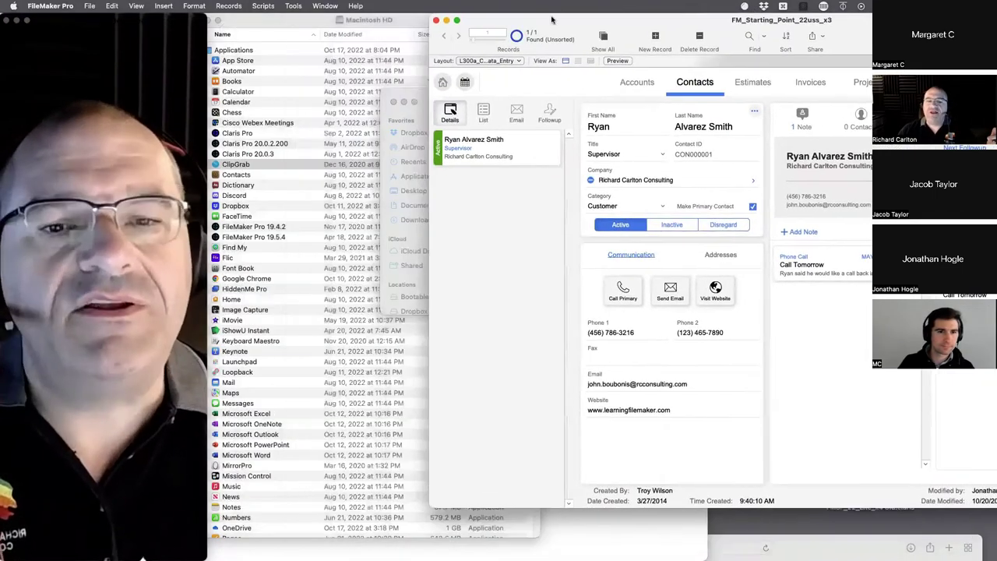
pyautogui.moveTo(253, 23); pyautogui.dragTo(369, 24)
# - Close the Applications and starting-point folder windows and switch to Discord's livestream channel
pyautogui.press('super+w')
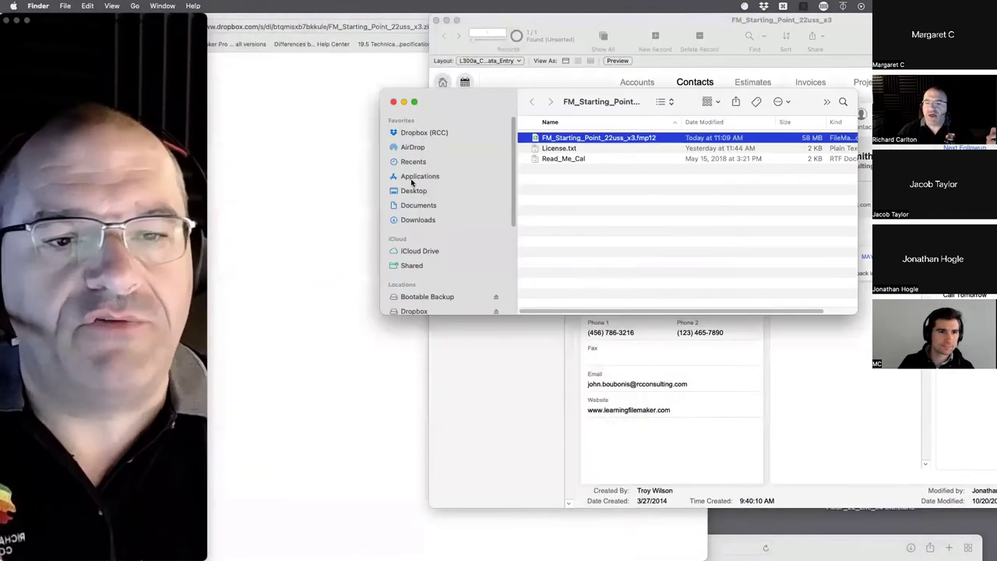
pyautogui.click(393, 101)
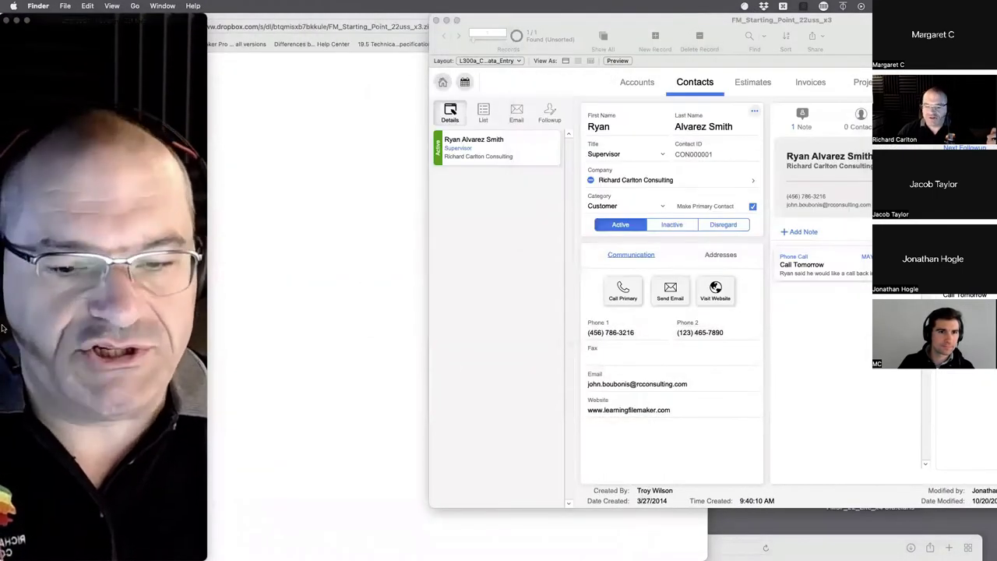
pyautogui.moveTo(3, 127)
pyautogui.click(13, 92)
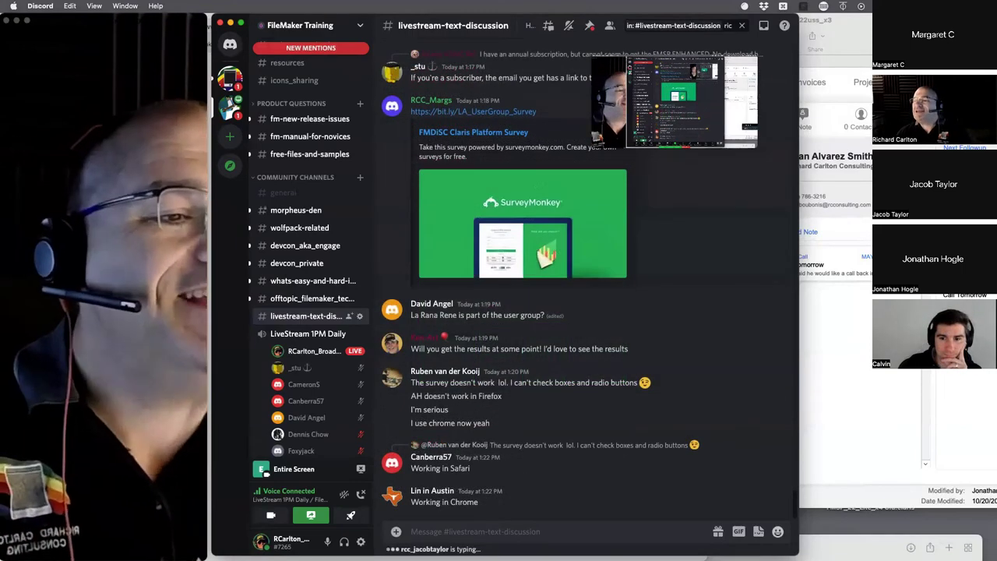
# - Maximize, then hide the FileMaker contacts window and clear all windows to reveal the desktop
pyautogui.press('super+Tab')
pyautogui.doubleClick(721, 17)
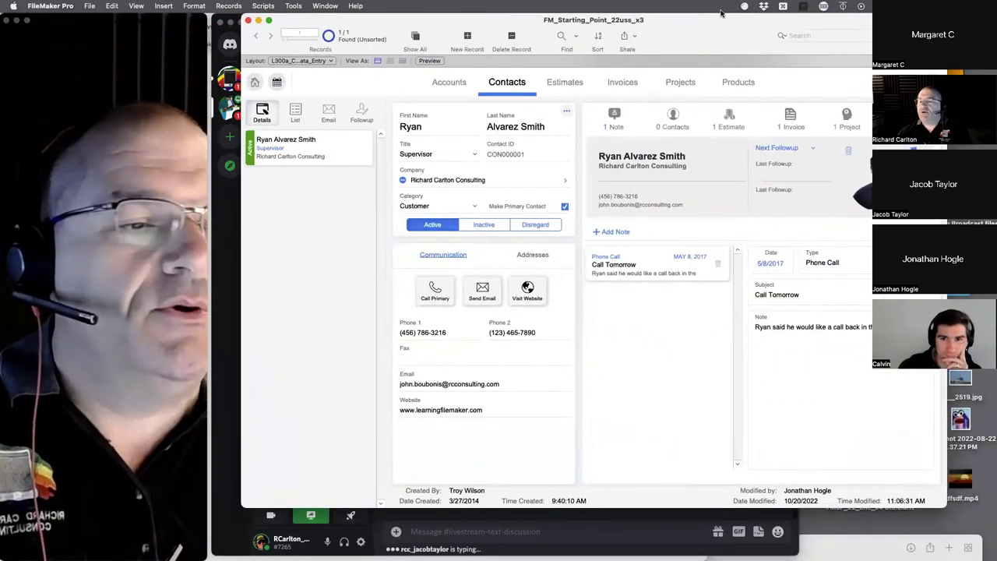
pyautogui.press('super+h')
pyautogui.press('F11')
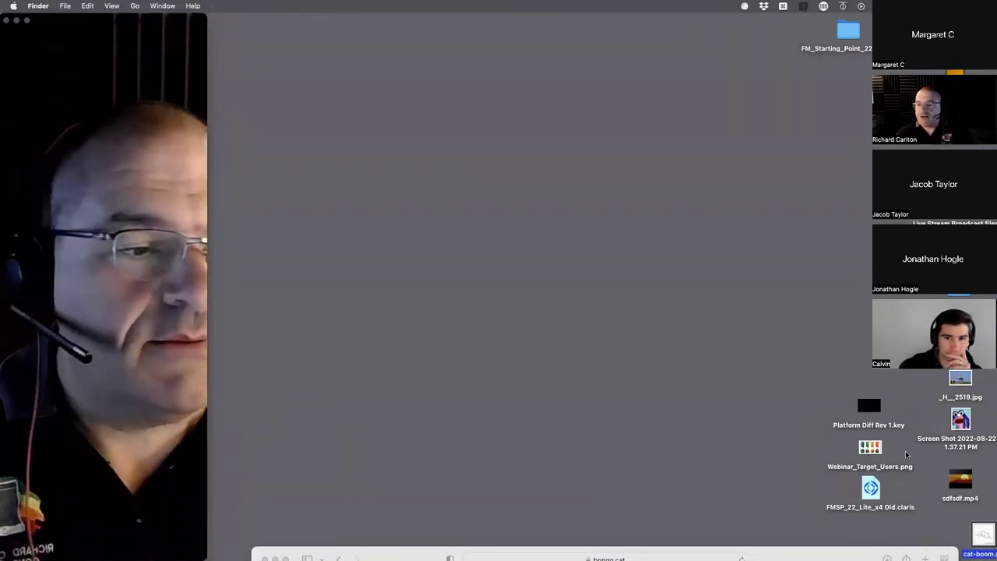
pyautogui.moveTo(2, 168)
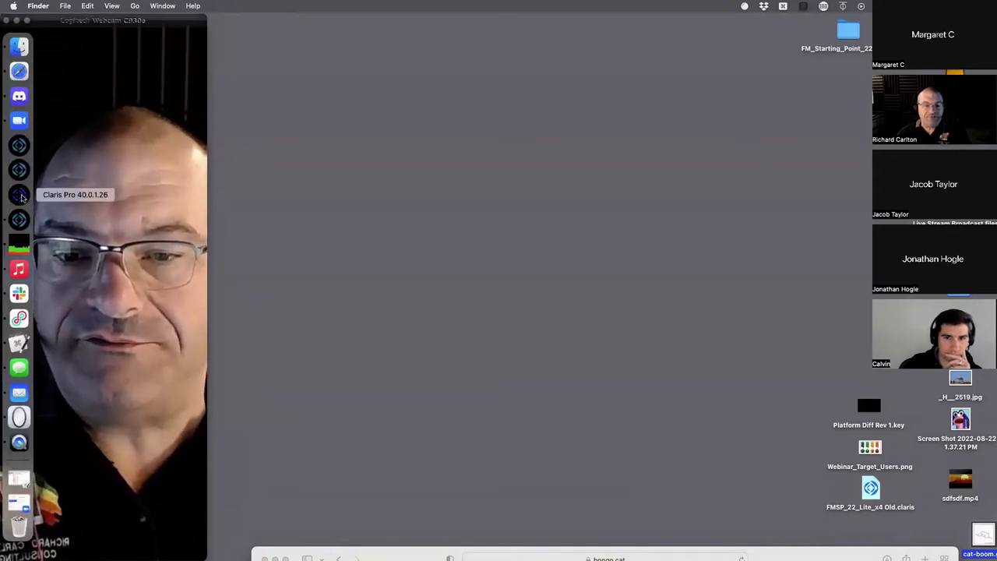
# - Launch Claris Pro and move its launch window higher on screen
pyautogui.click(19, 195)
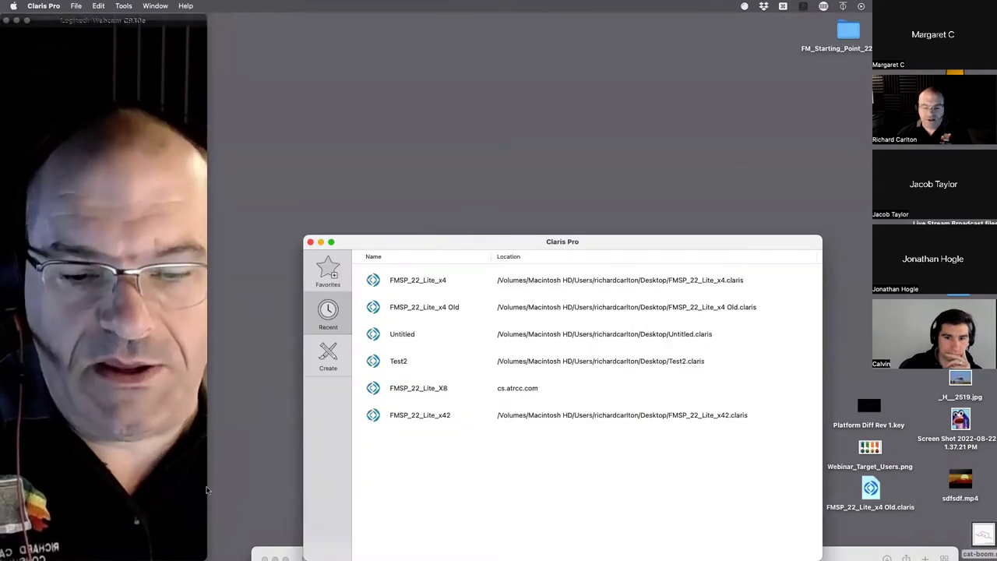
pyautogui.moveTo(207, 489); pyautogui.dragTo(136, 206)
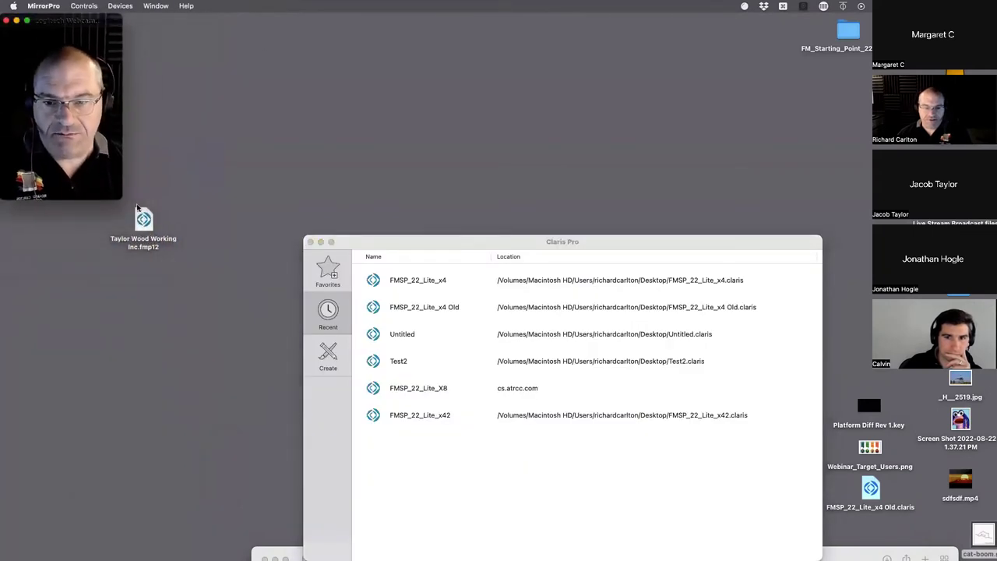
pyautogui.moveTo(62, 20); pyautogui.dragTo(47, 392)
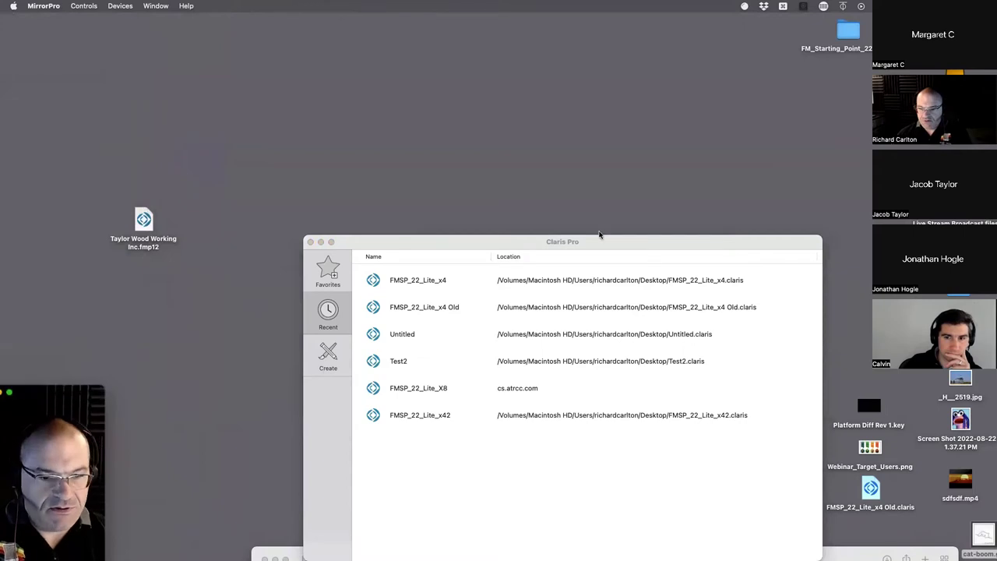
pyautogui.moveTo(424, 243); pyautogui.dragTo(357, 92)
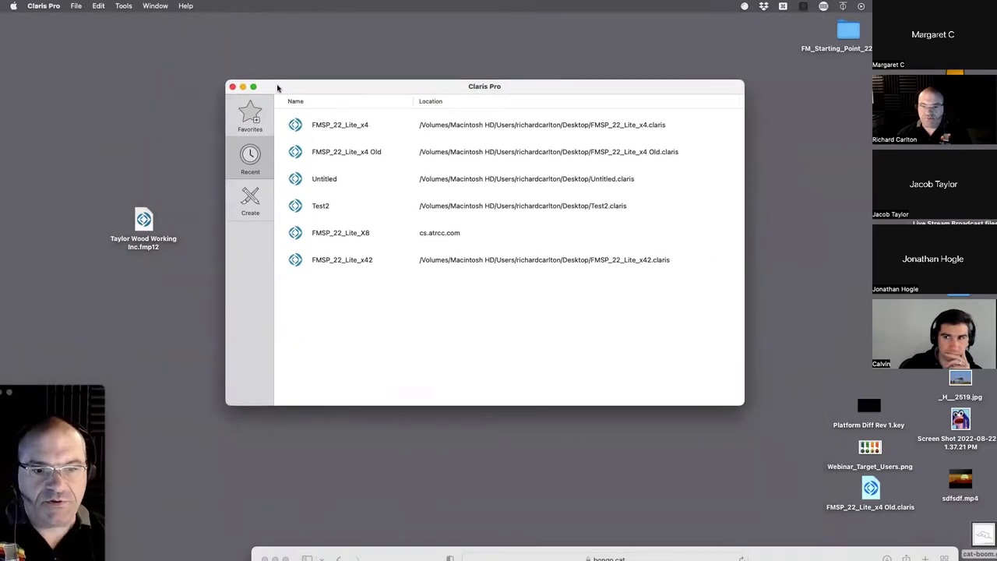
# - Drop FM_Starting_Point_22uss_x3.fmp12 from the desktop folder onto Claris Pro for conversion
pyautogui.doubleClick(846, 44)
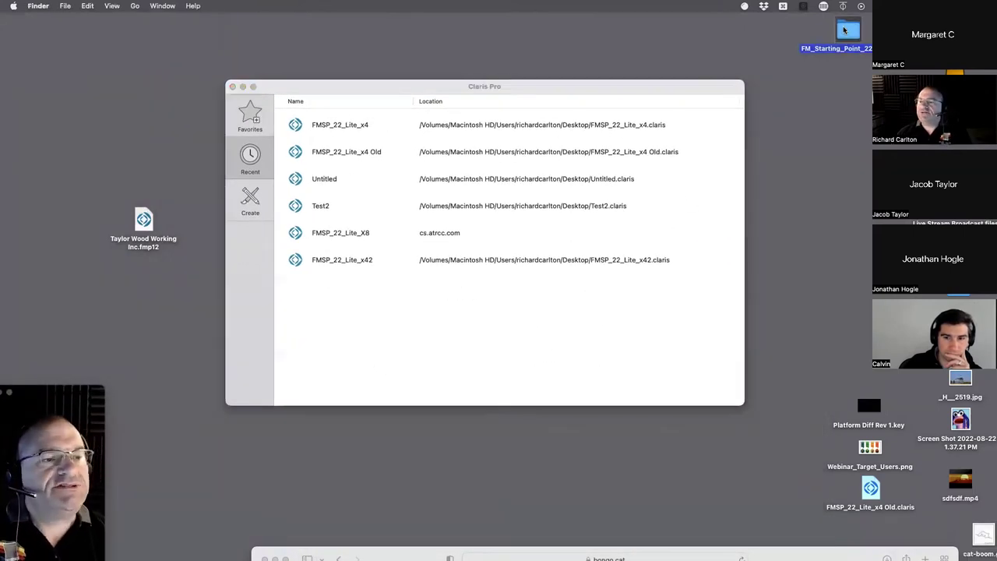
pyautogui.moveTo(545, 102); pyautogui.dragTo(771, 279)
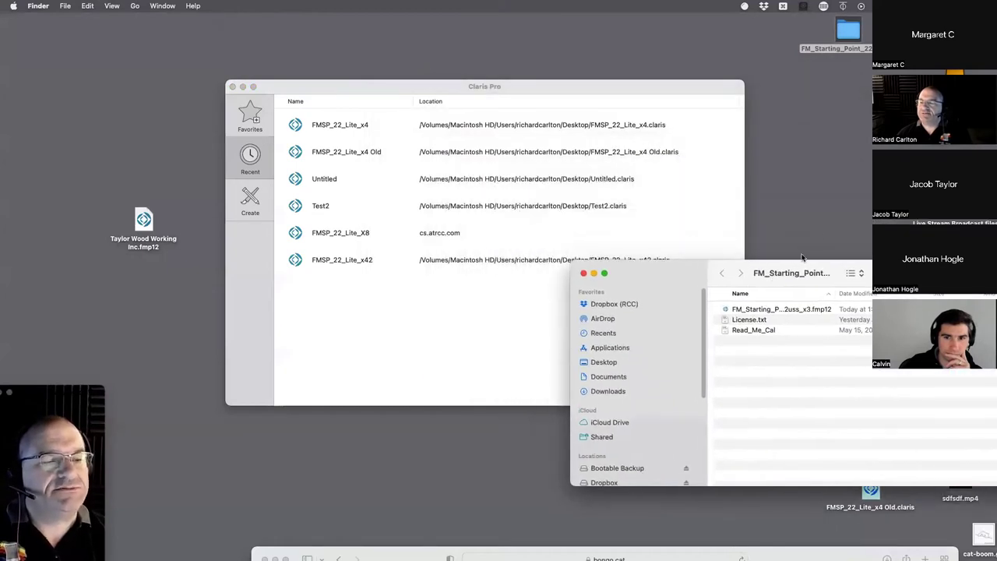
pyautogui.click(810, 328)
pyautogui.click(799, 311)
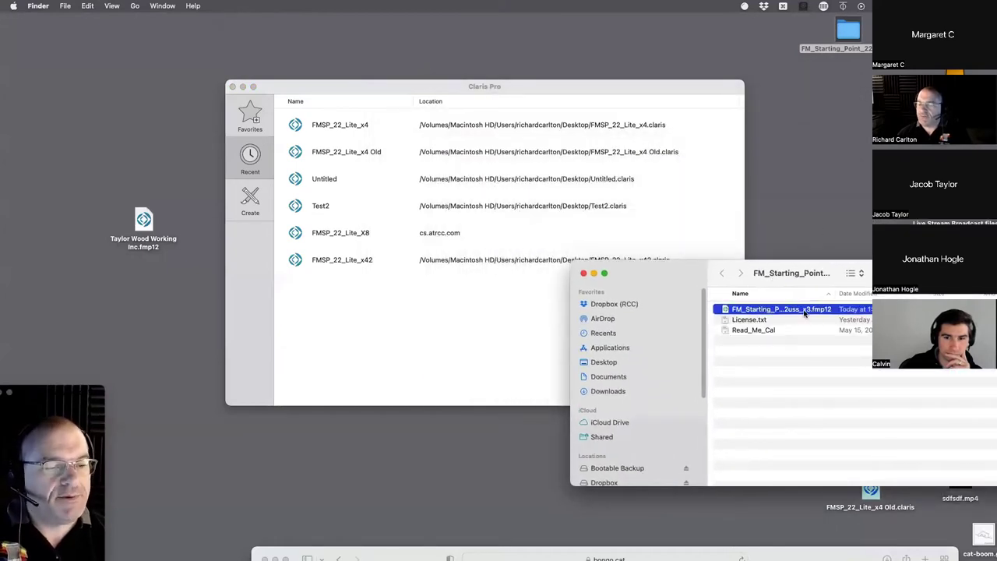
pyautogui.moveTo(810, 311); pyautogui.dragTo(19, 194)
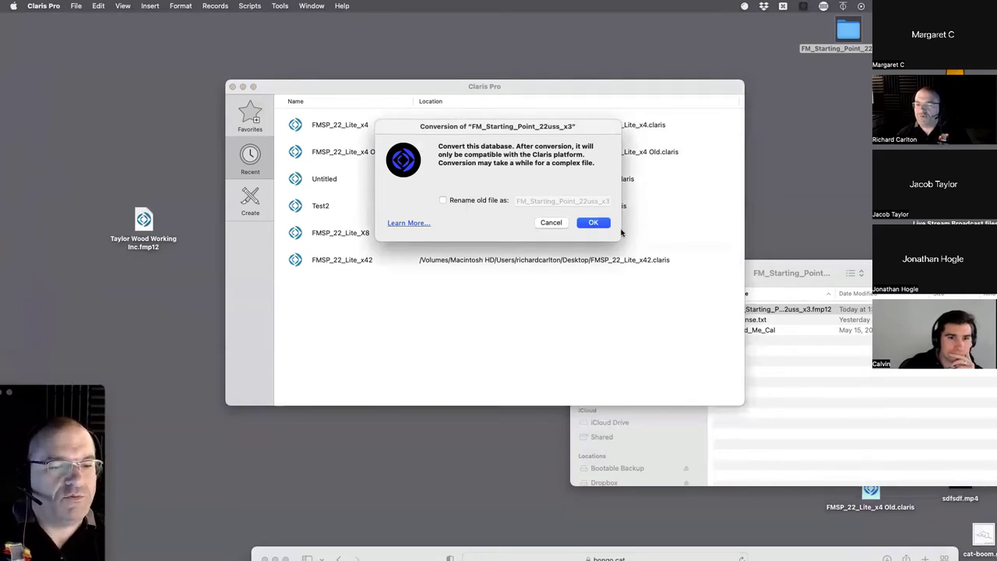
# - Convert the file to Claris format on the Desktop, sign in as admin, and dismiss the sharing alert
pyautogui.click(596, 223)
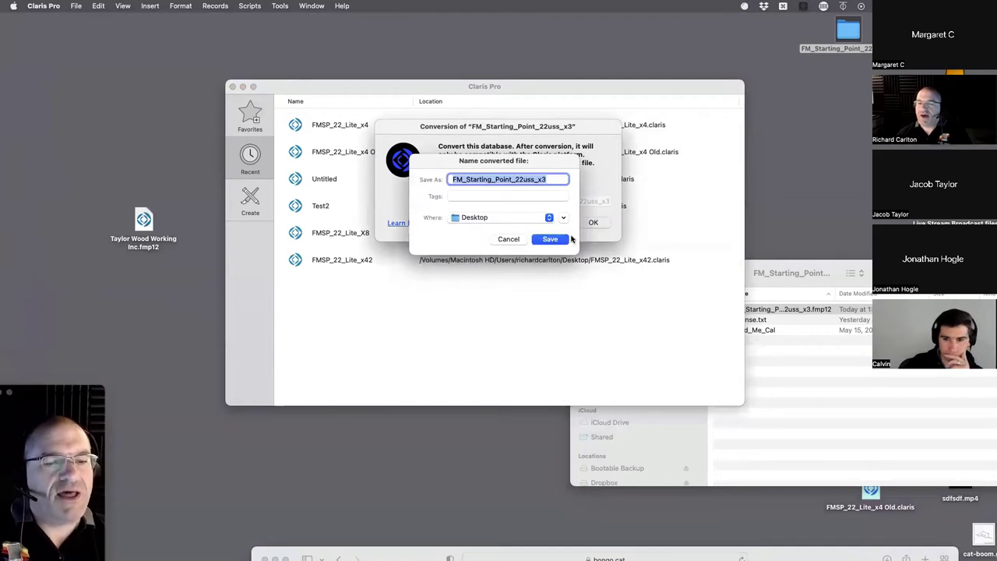
pyautogui.click(557, 240)
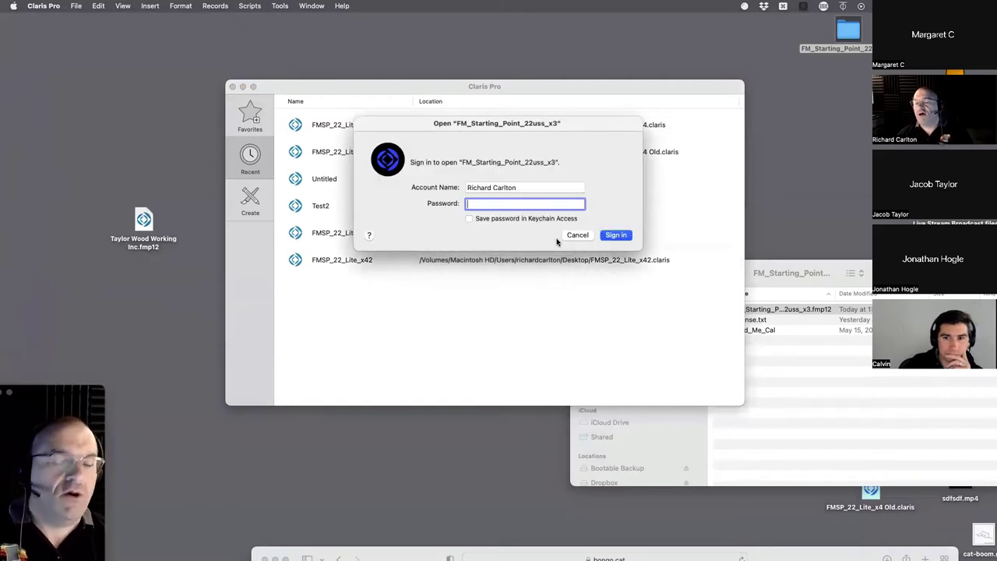
pyautogui.hotkey('shift', 'Tab')
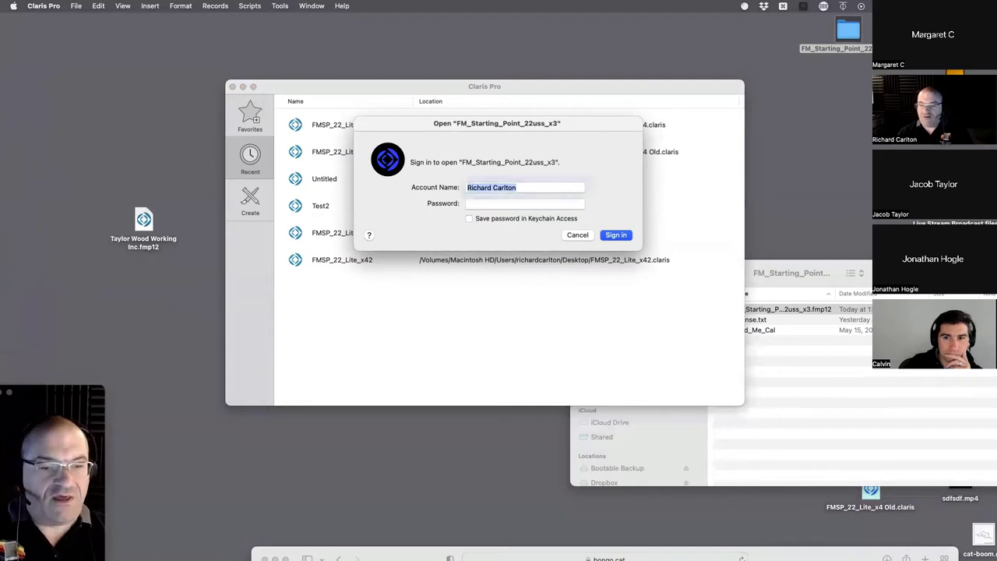
pyautogui.write('admin')
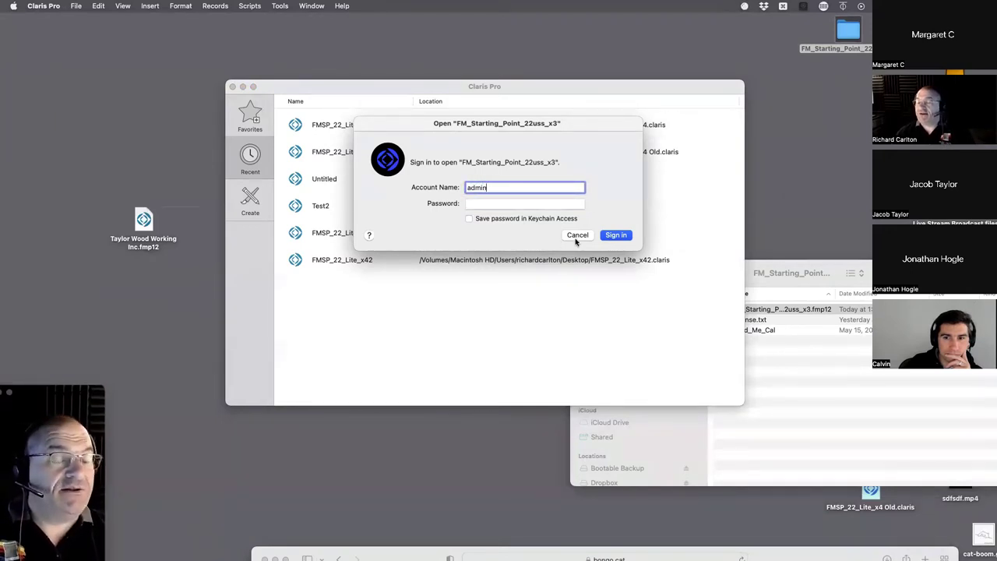
pyautogui.click(615, 235)
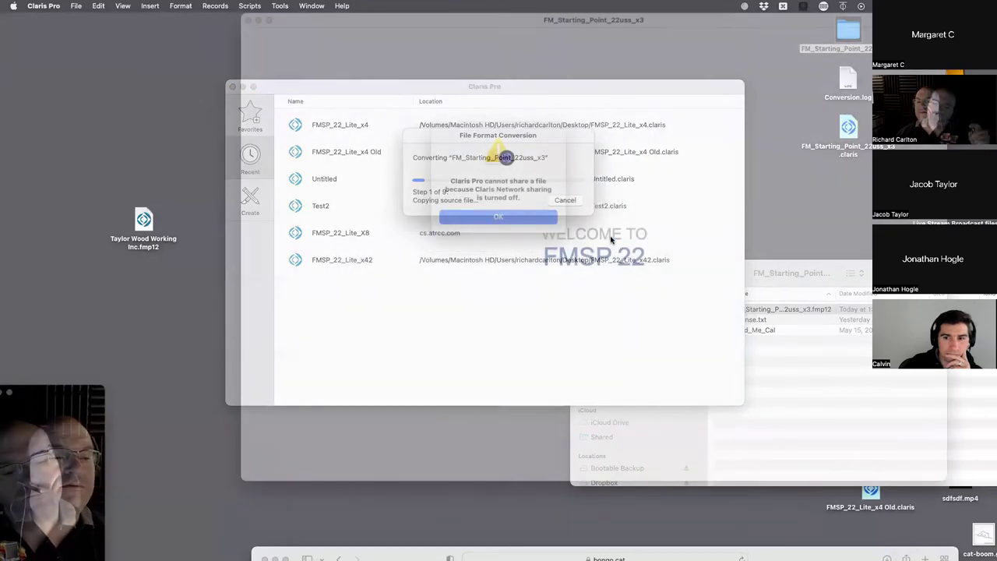
pyautogui.press('Return')
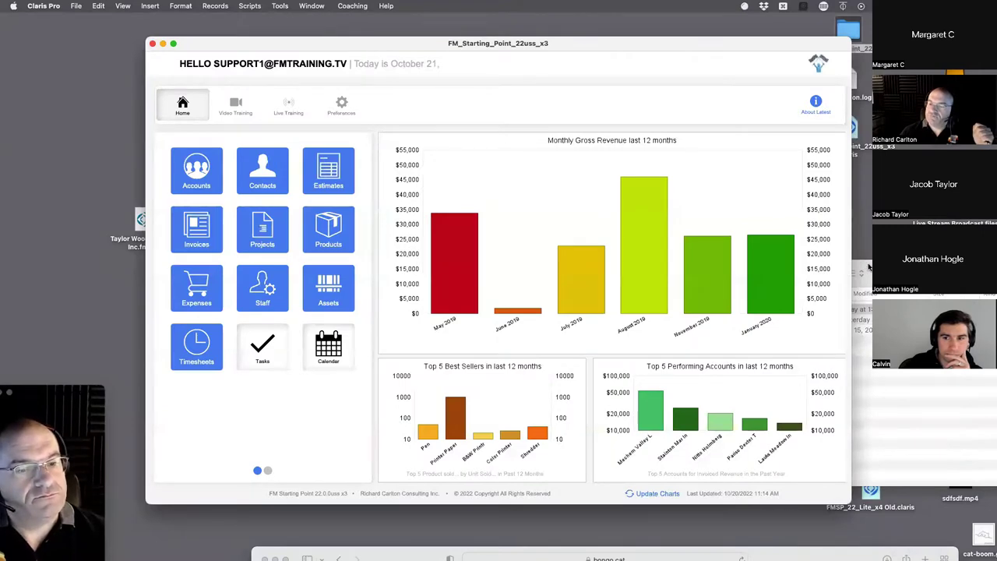
# - In File > Manage > Security, review the full-access account and activate the read-only [Default] account
pyautogui.moveTo(622, 44); pyautogui.dragTo(572, 28)
pyautogui.click(76, 5)
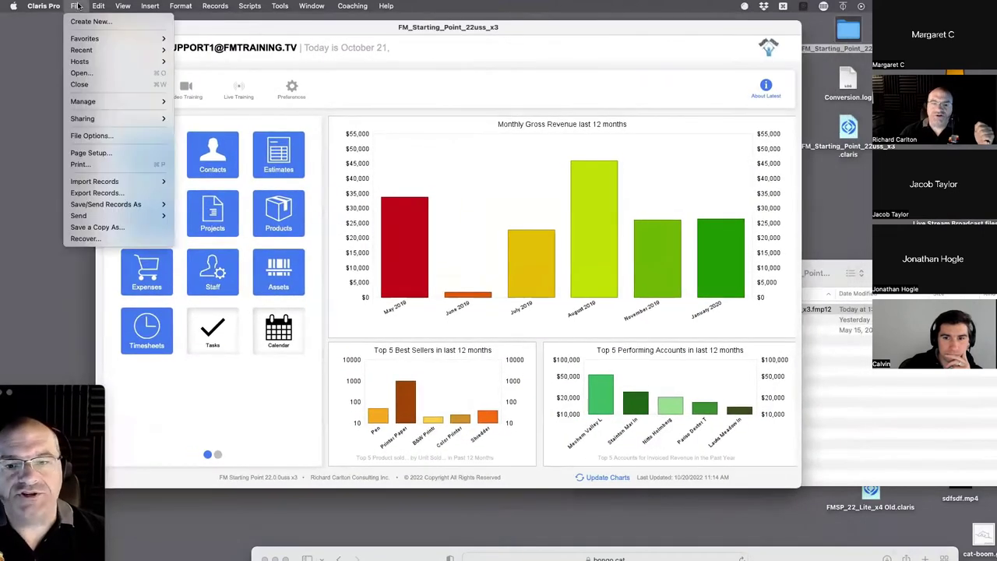
pyautogui.moveTo(103, 103)
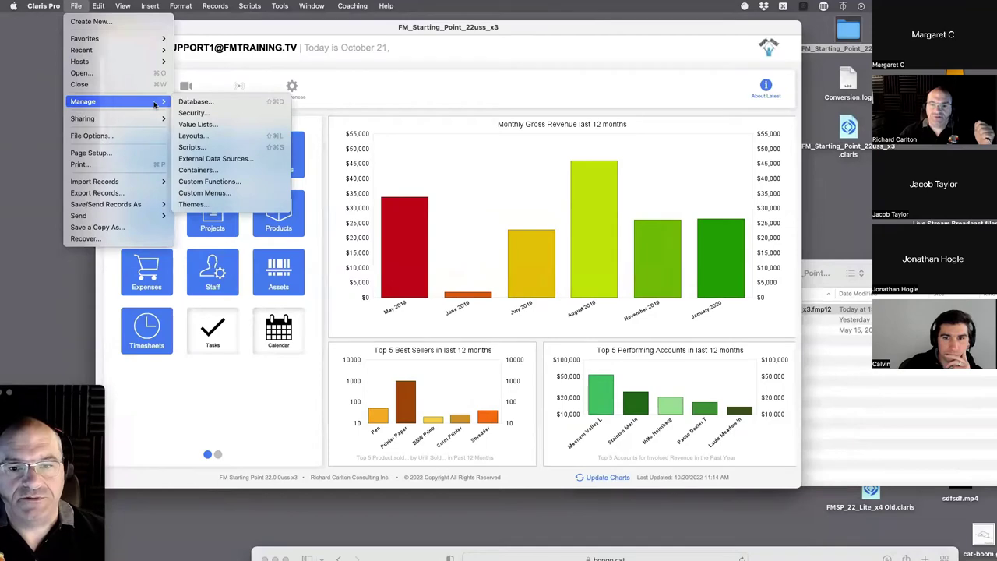
pyautogui.click(206, 115)
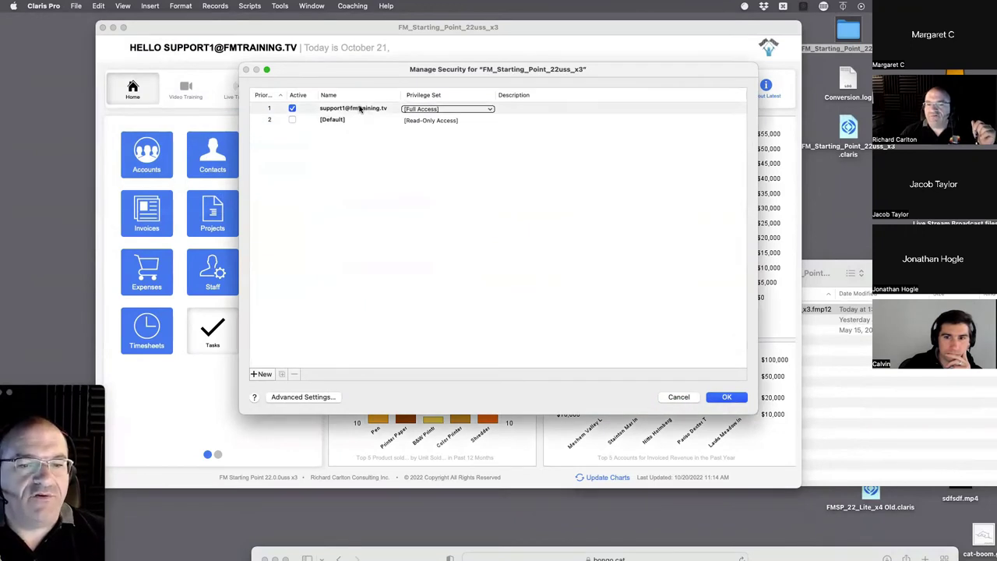
pyautogui.click(360, 109)
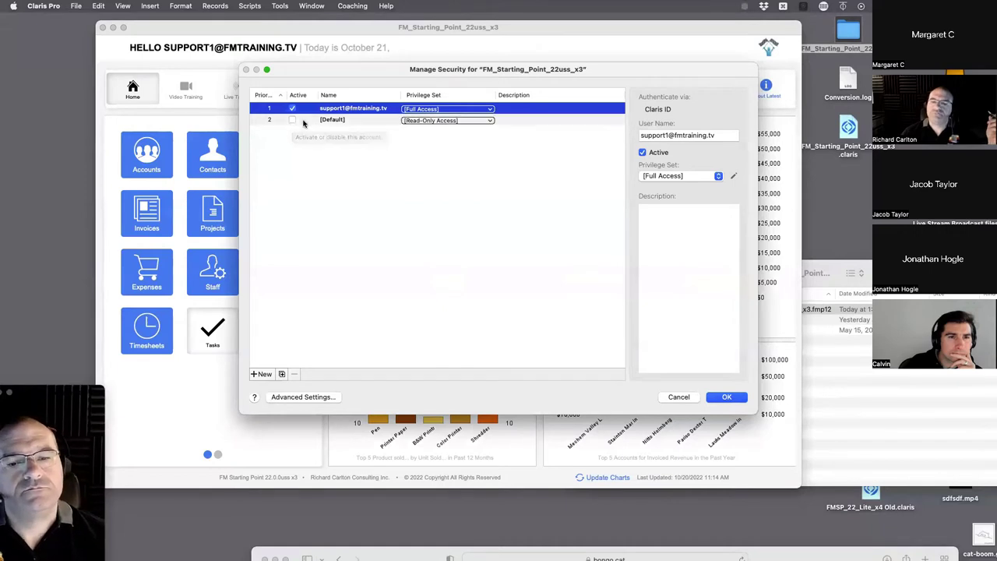
pyautogui.click(292, 121)
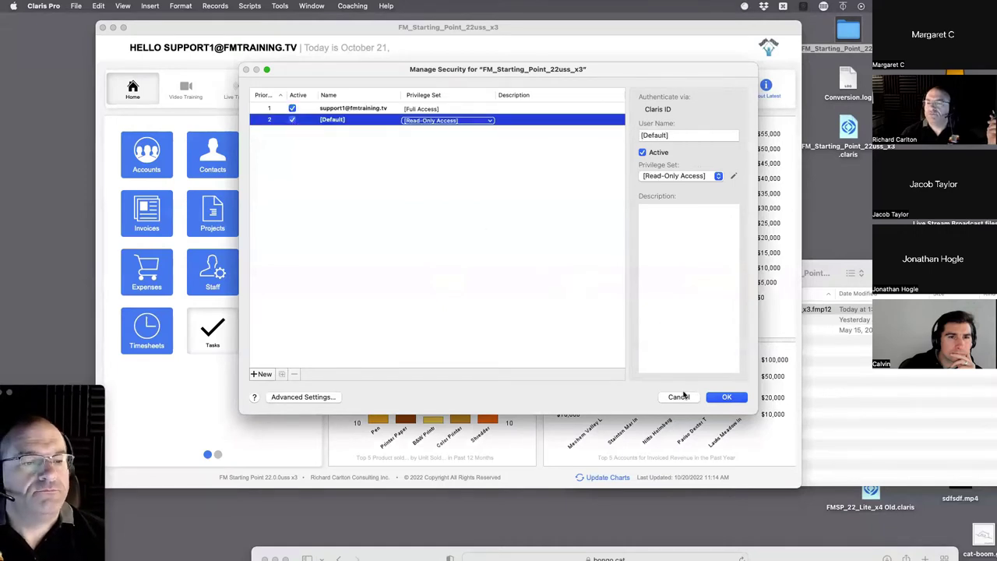
pyautogui.click(724, 399)
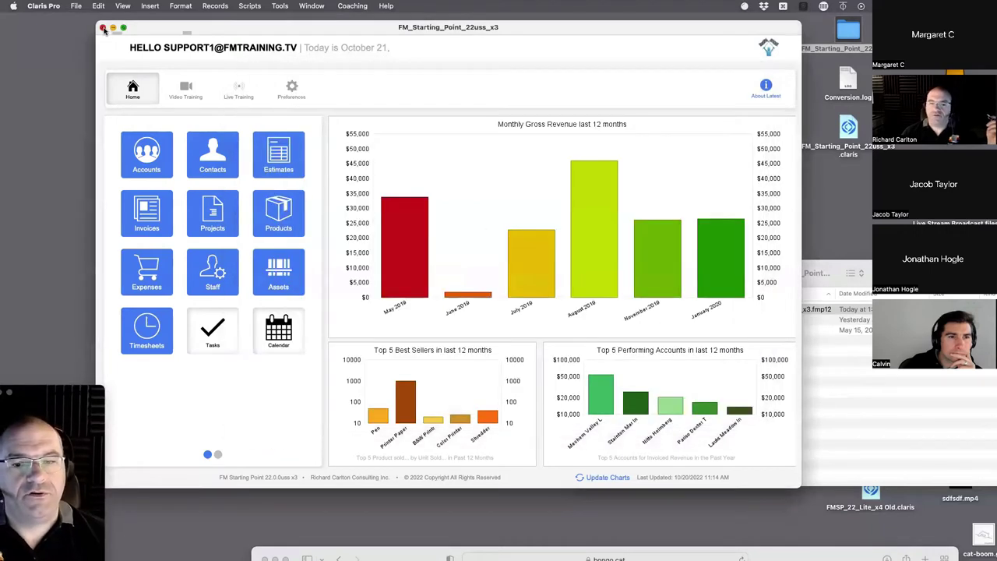
# - Reopen the .claris file and append 'gdfg' to a contact's first name in Contacts
pyautogui.click(100, 28)
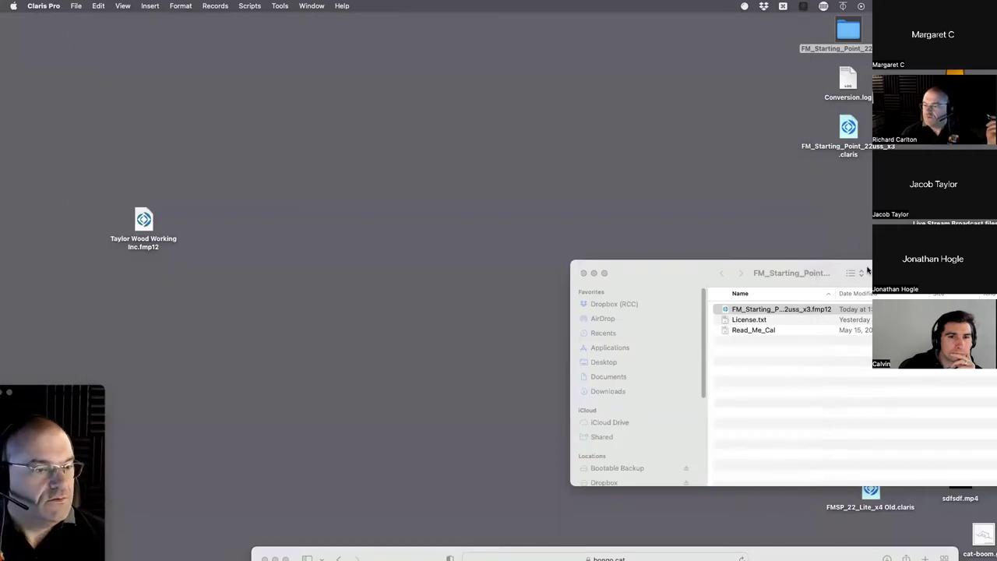
pyautogui.click(848, 126)
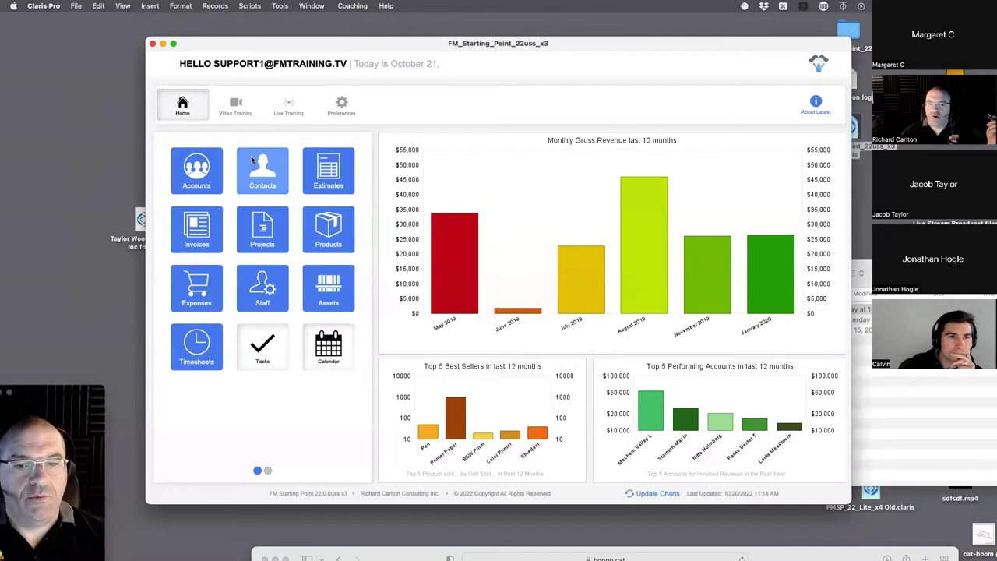
pyautogui.click(257, 181)
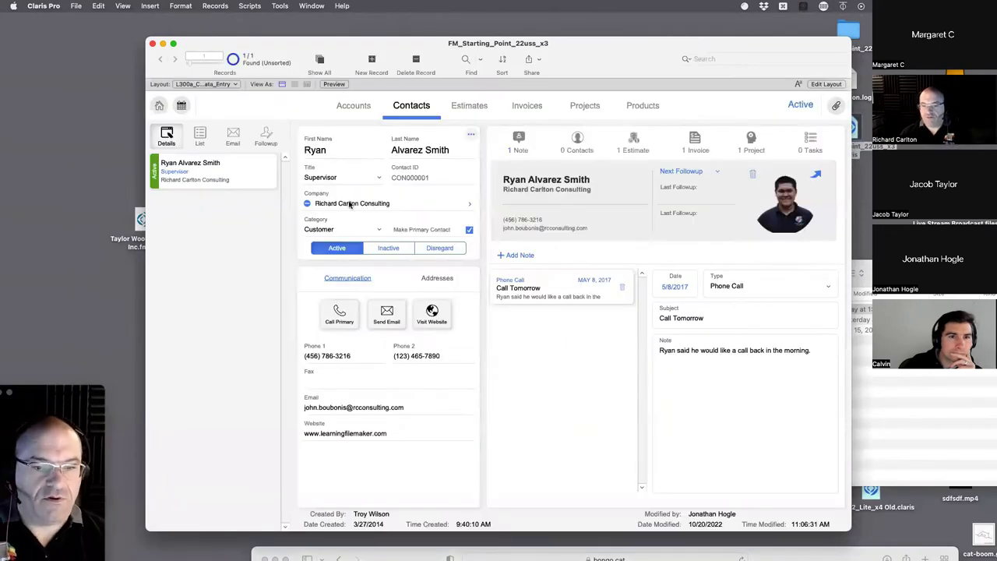
pyautogui.click(334, 150)
pyautogui.write('gdfg')
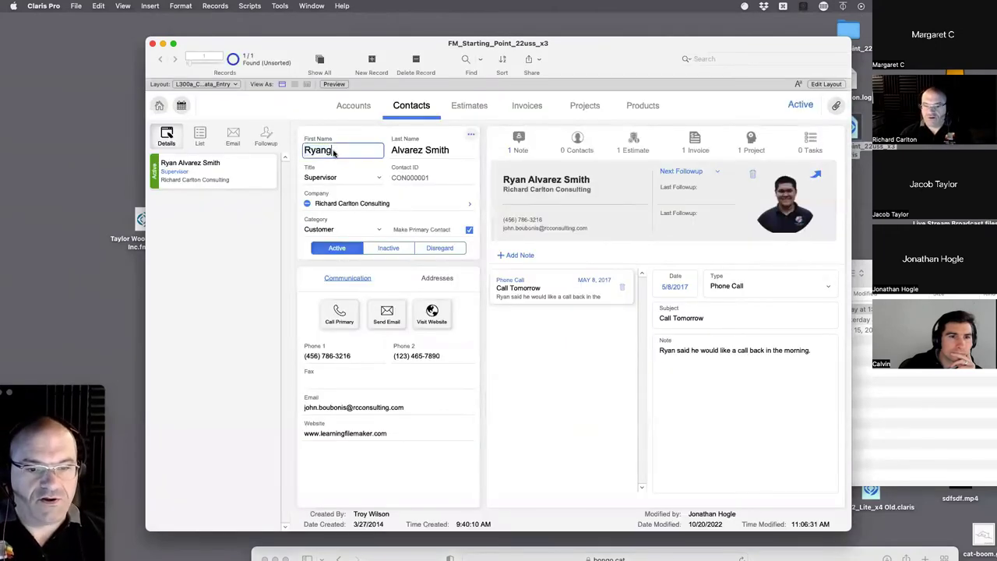
pyautogui.click(358, 136)
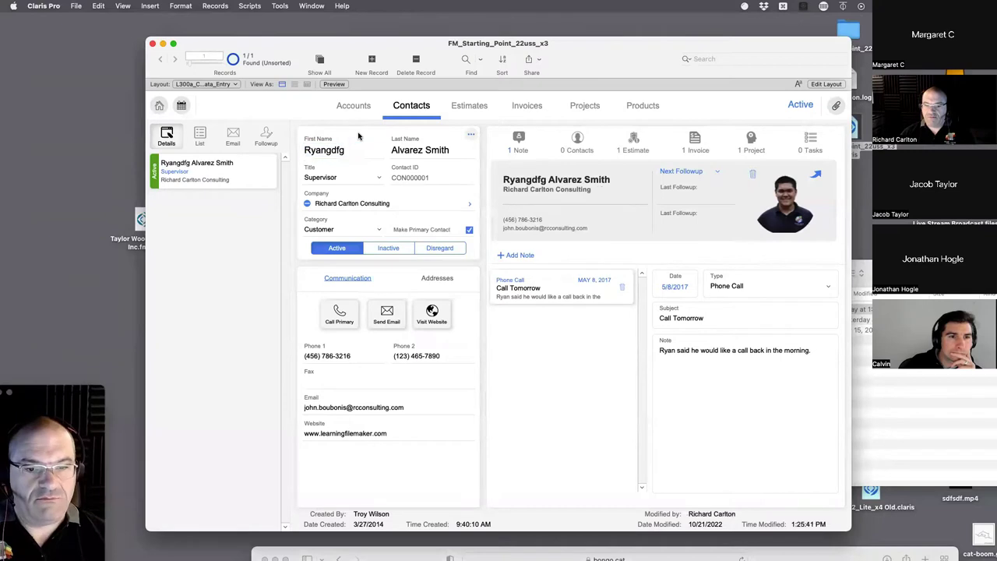
# - Bring up the File > Manage > Security account list again
pyautogui.click(76, 6)
pyautogui.moveTo(118, 124)
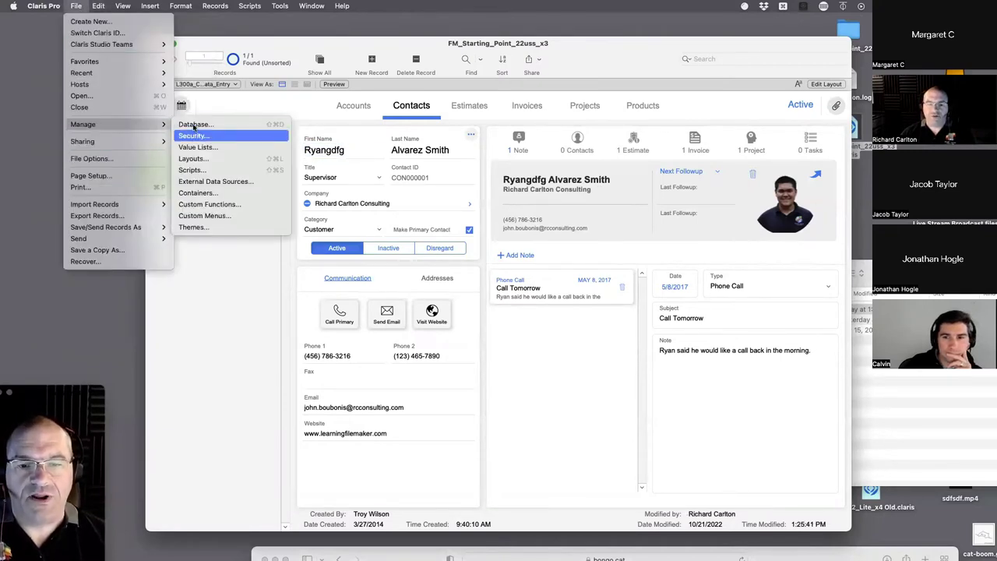
pyautogui.click(196, 136)
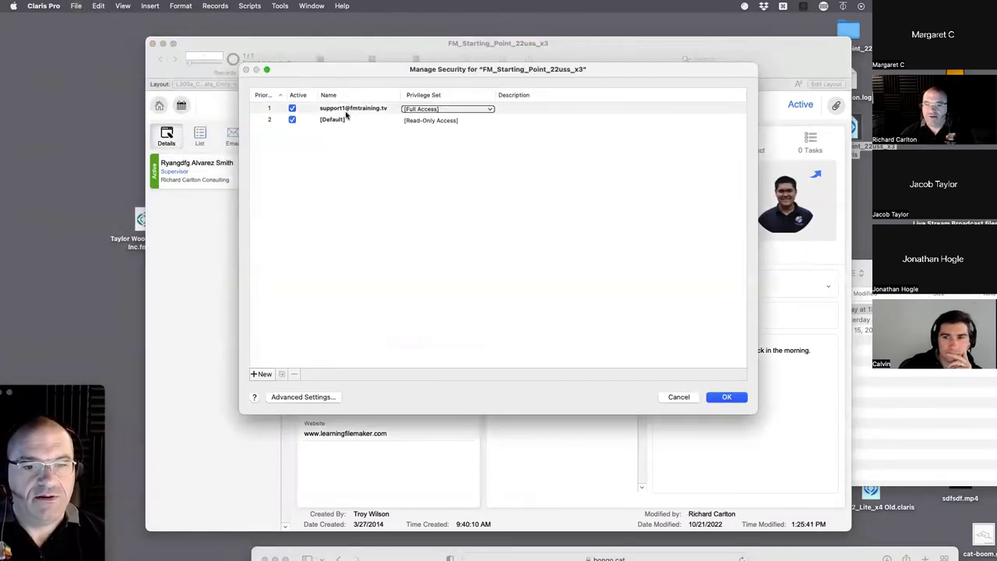
# - Review the [Default] and full-access accounts, then close Manage Security with OK
pyautogui.click(422, 120)
pyautogui.click(407, 112)
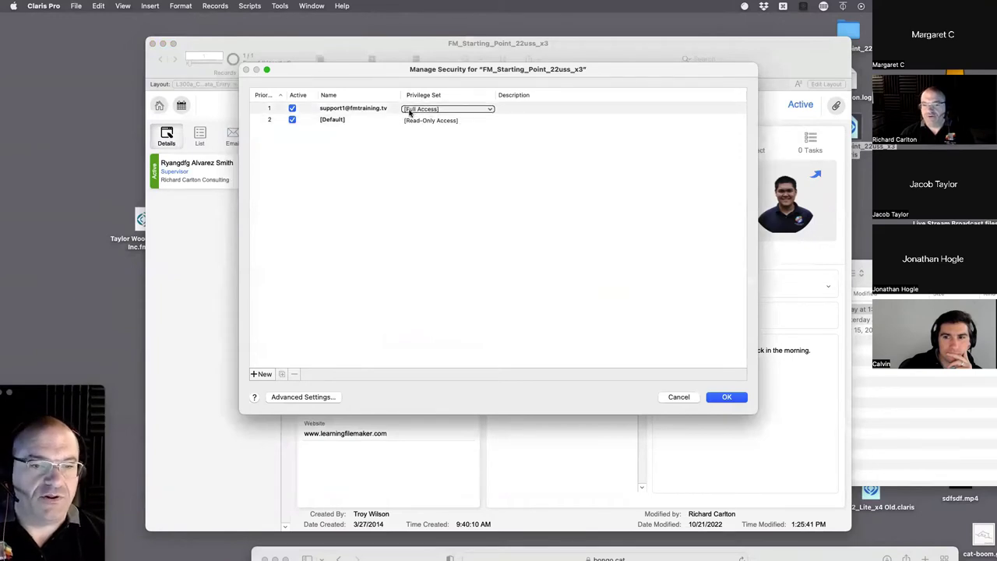
pyautogui.click(475, 249)
pyautogui.click(724, 397)
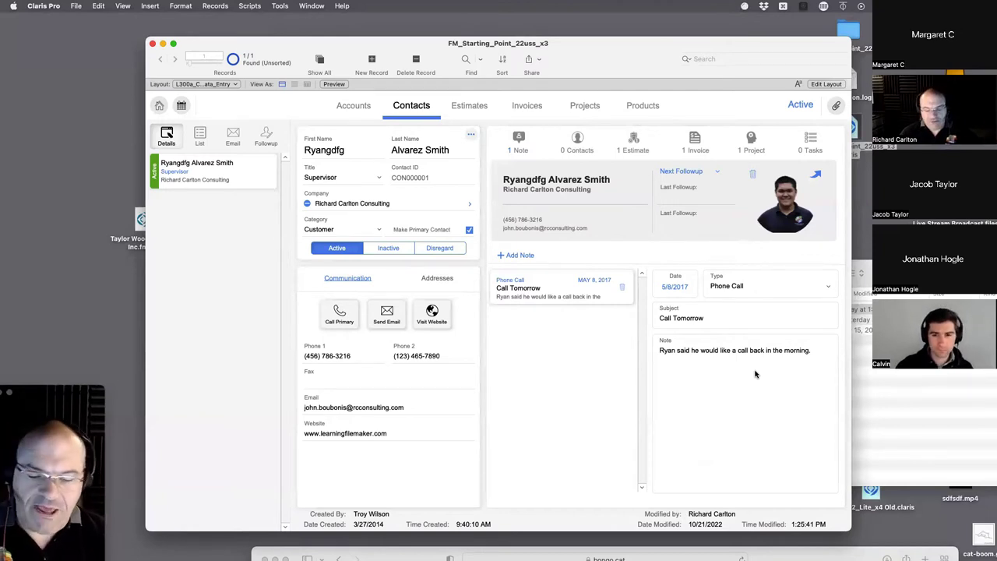
# - Close the Claris Pro file and load claris.com in a new, enlarged Safari window
pyautogui.press('super+w')
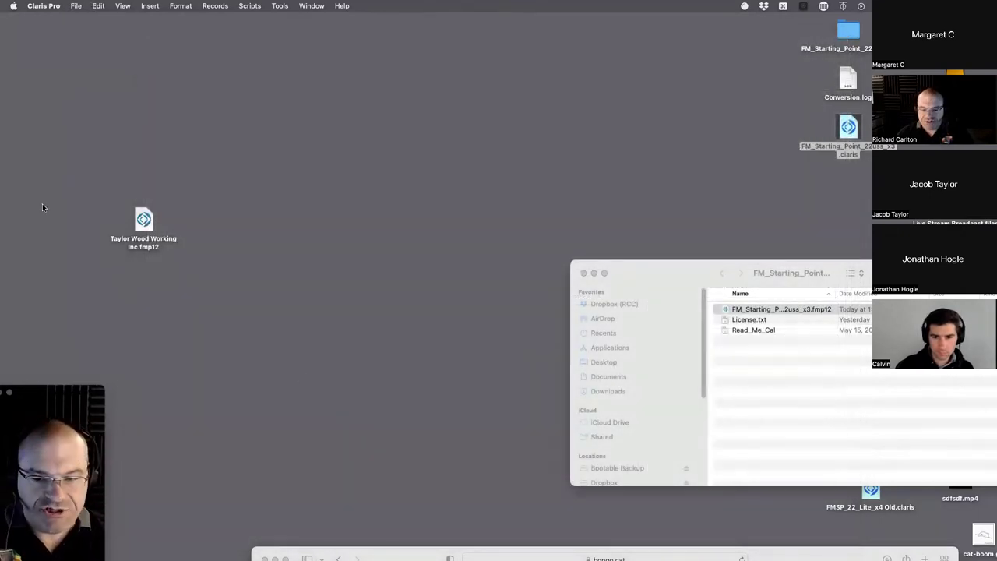
pyautogui.moveTo(3, 186)
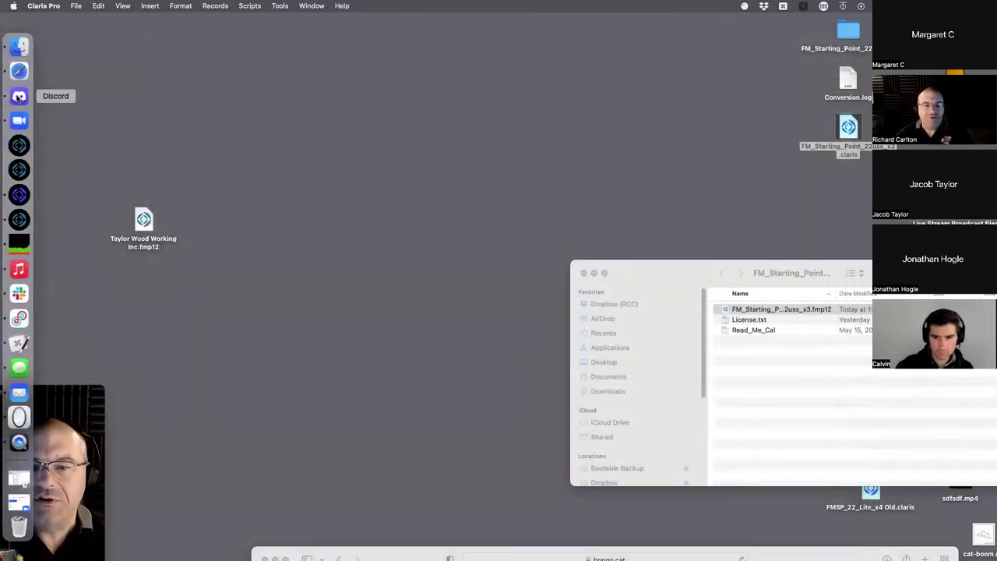
pyautogui.click(18, 71)
pyautogui.press('super+n')
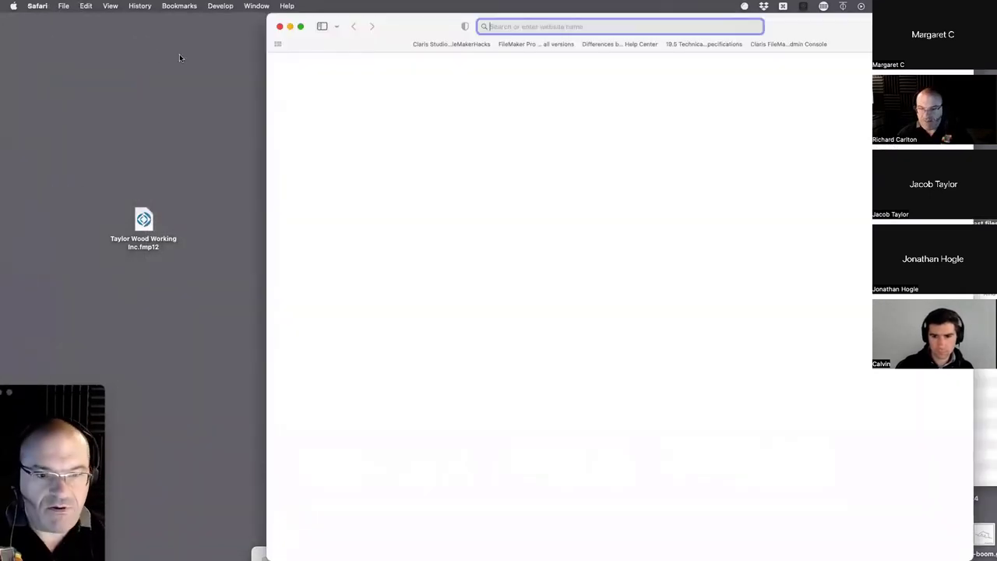
pyautogui.write('claris.co')
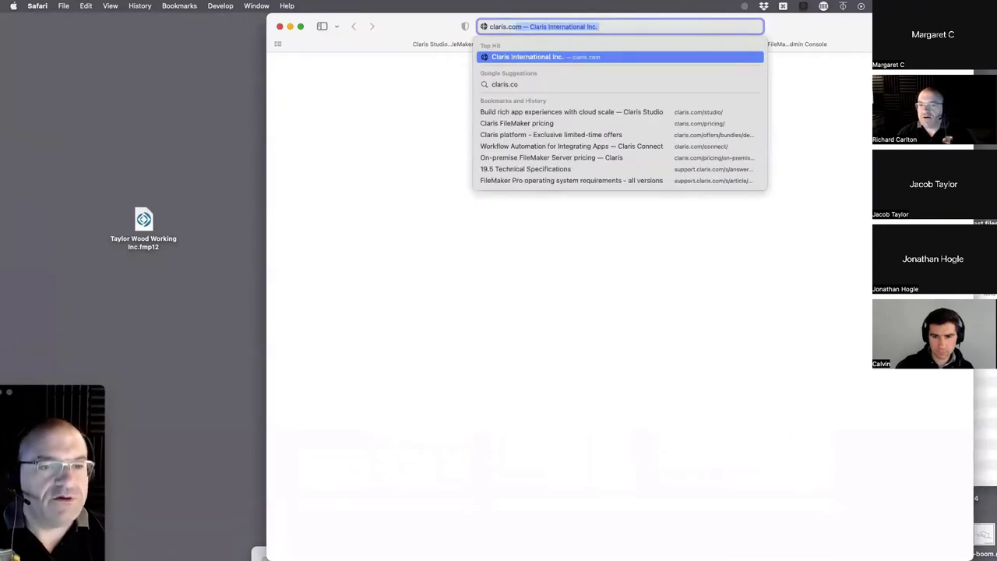
pyautogui.press('Return')
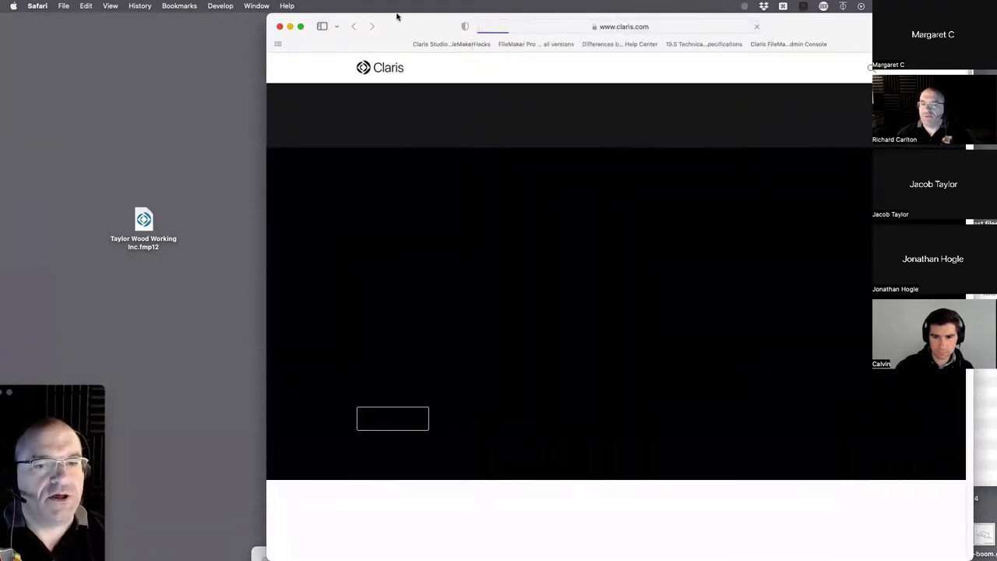
pyautogui.doubleClick(396, 17)
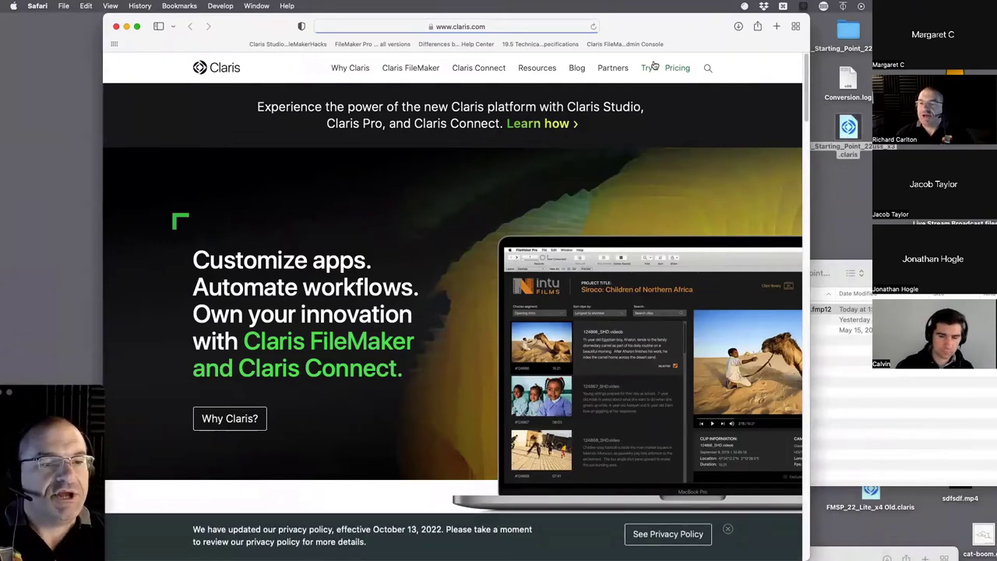
# - Open the Claris pricing page and review FileMaker Essentials at US$21 and Standard at US$43
pyautogui.click(677, 70)
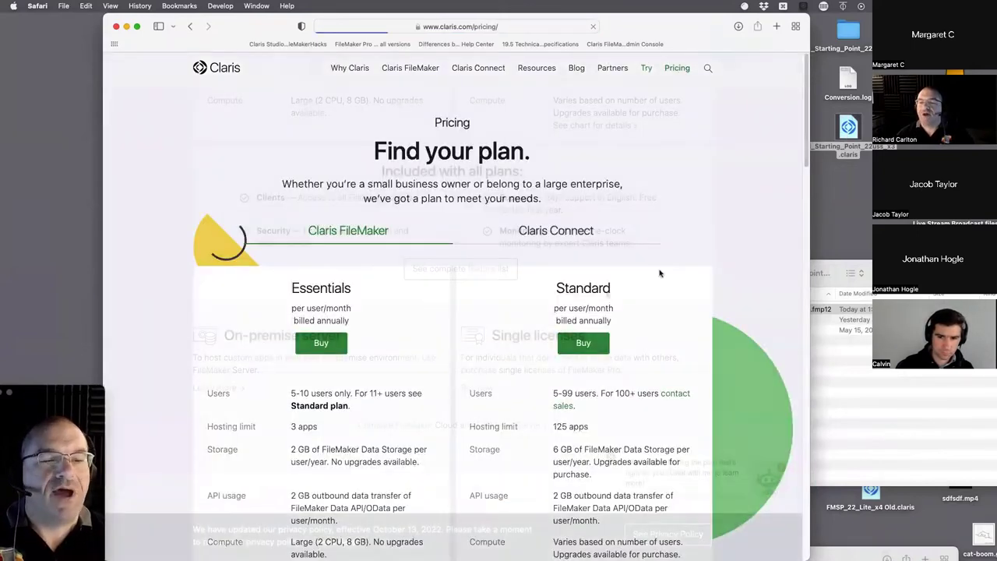
pyautogui.scroll(-10, 659, 272)
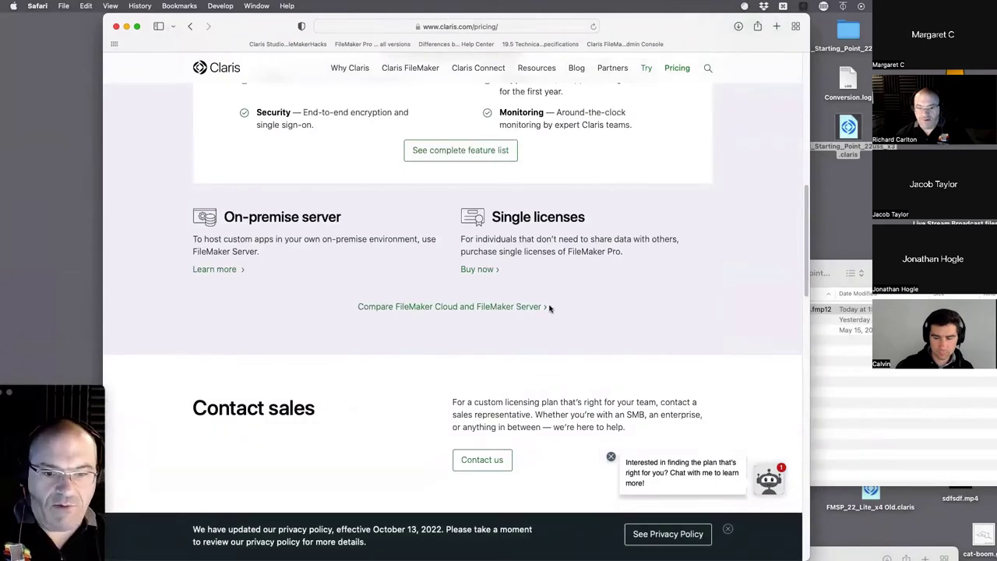
pyautogui.scroll(-3, 549, 308)
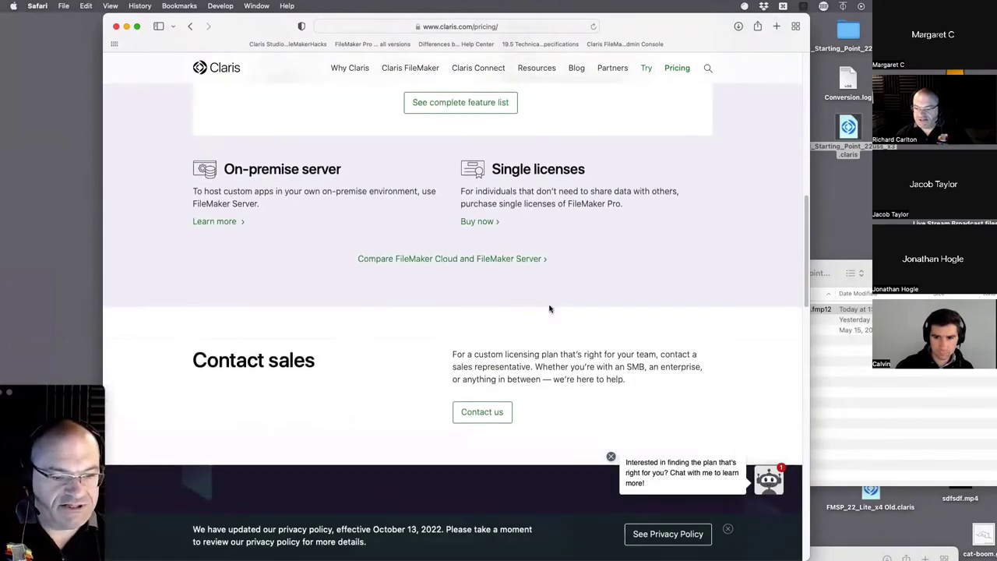
pyautogui.scroll(1, 548, 309)
pyautogui.scroll(-4, 549, 309)
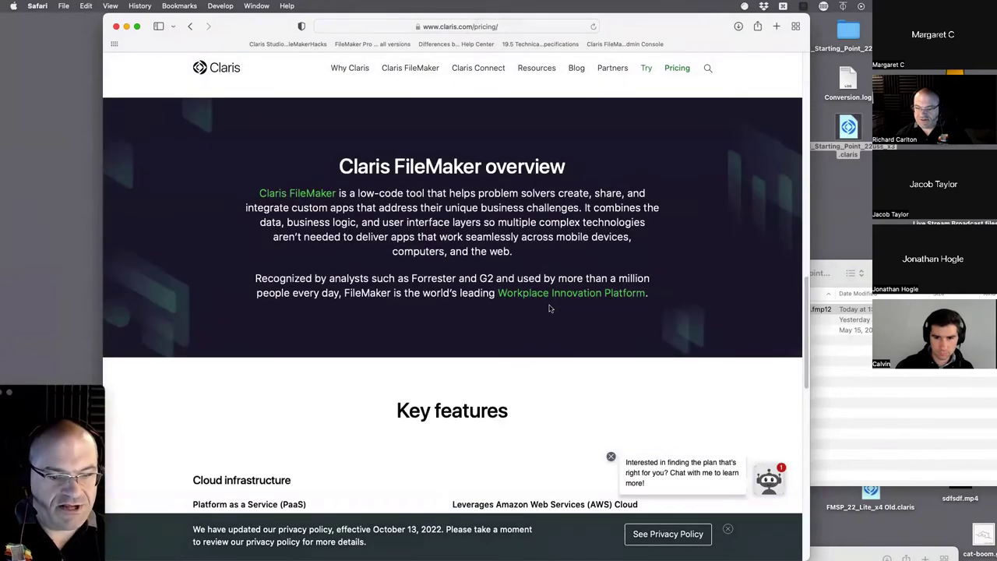
pyautogui.scroll(-5, 556, 304)
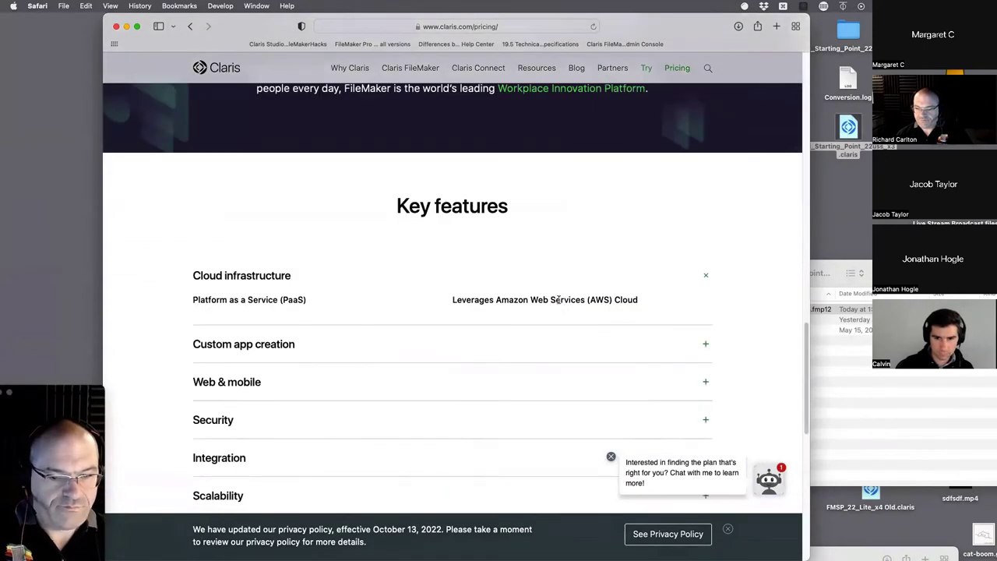
pyautogui.scroll(-10, 558, 299)
pyautogui.scroll(16, 558, 299)
pyautogui.scroll(-10, 557, 299)
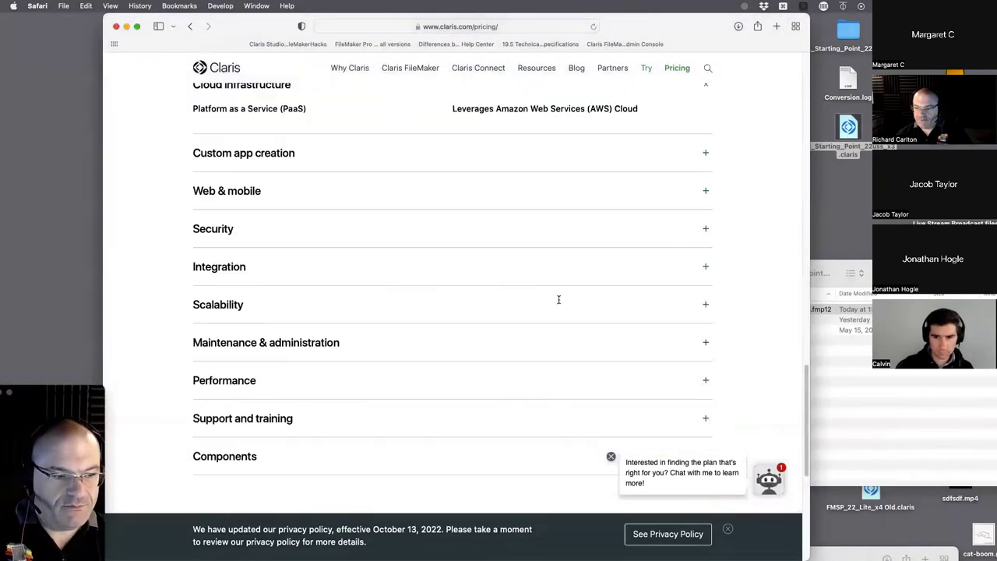
pyautogui.scroll(-9, 558, 299)
pyautogui.scroll(2, 558, 303)
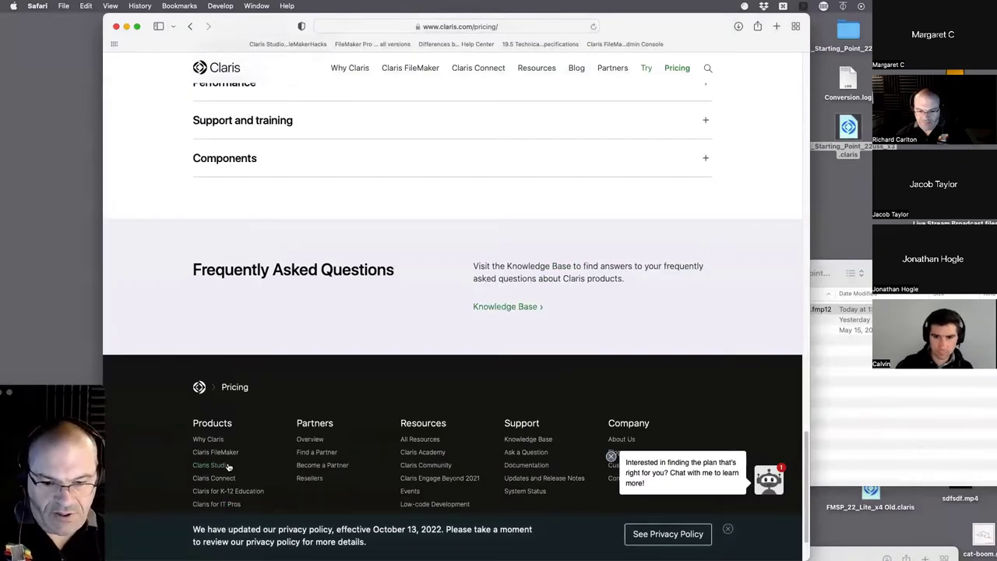
pyautogui.scroll(-1, 387, 455)
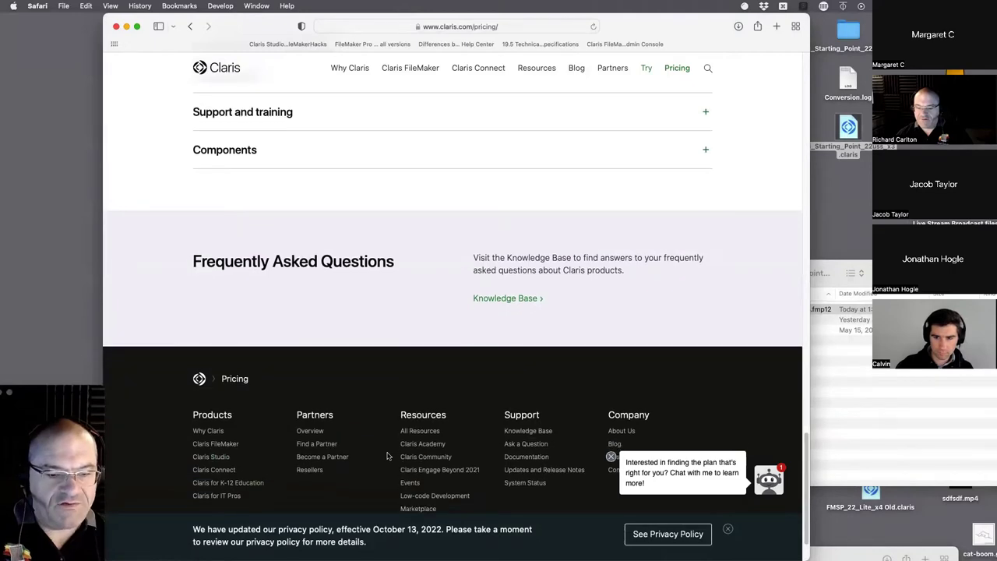
pyautogui.scroll(15, 311, 459)
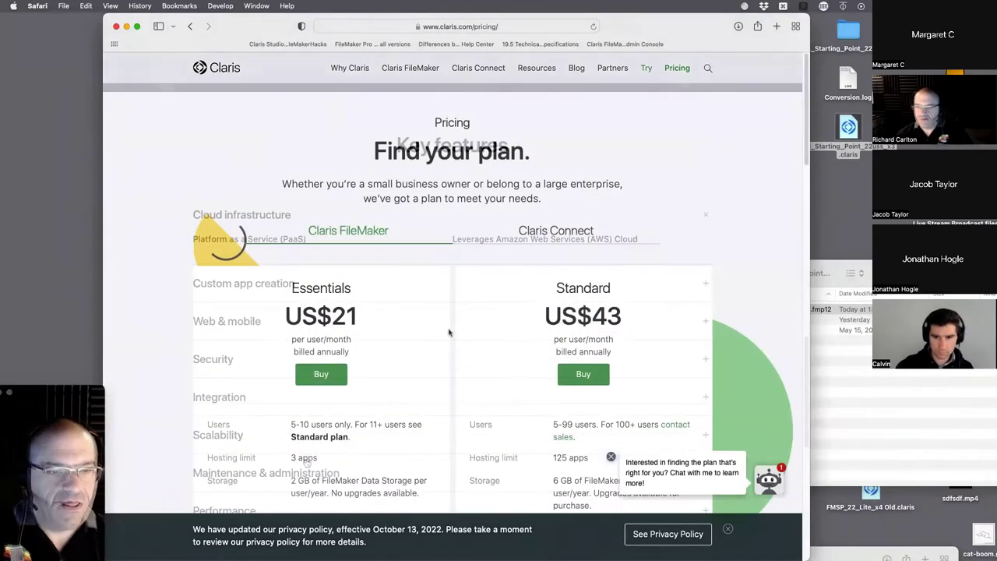
pyautogui.click(498, 27)
# - Search Google for 'claris Platform Bundle' and scroll through the results
pyautogui.write('c')
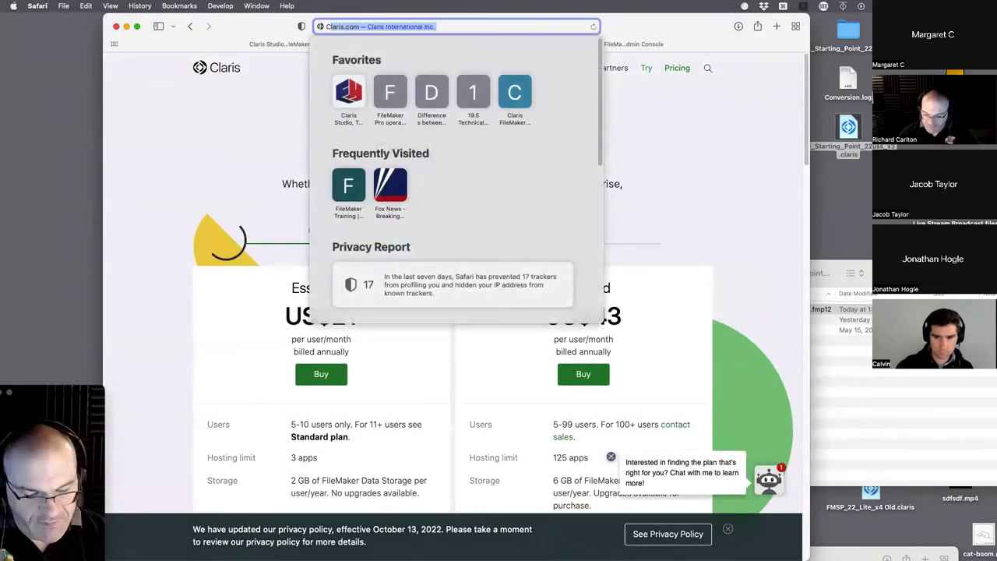
pyautogui.write('lari')
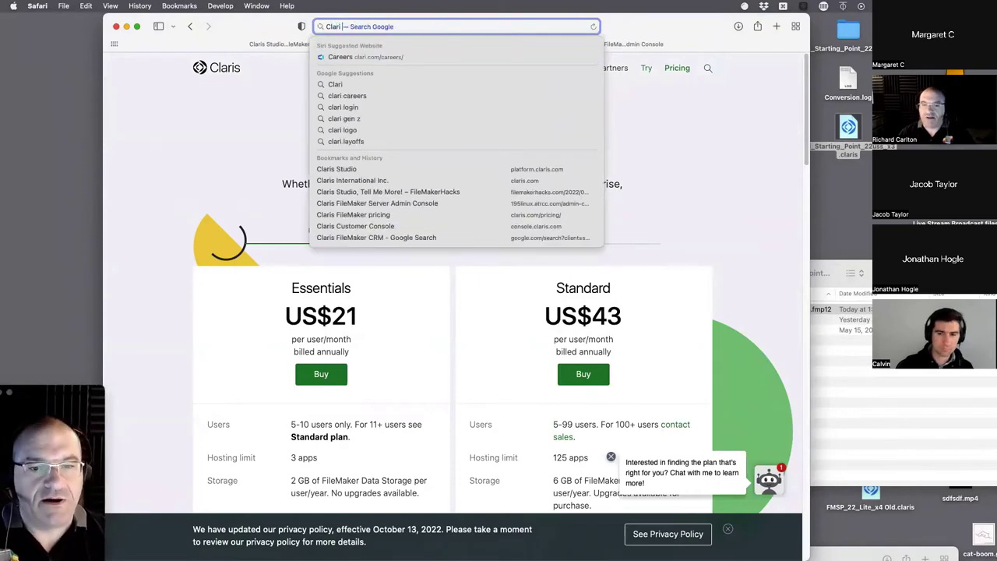
pyautogui.write('s Pla')
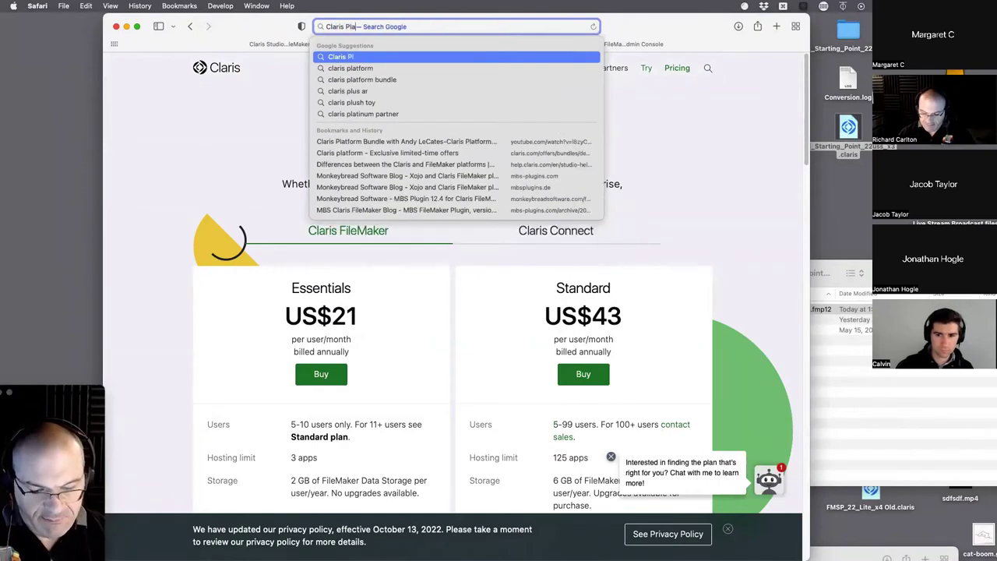
pyautogui.write('tform Bundle')
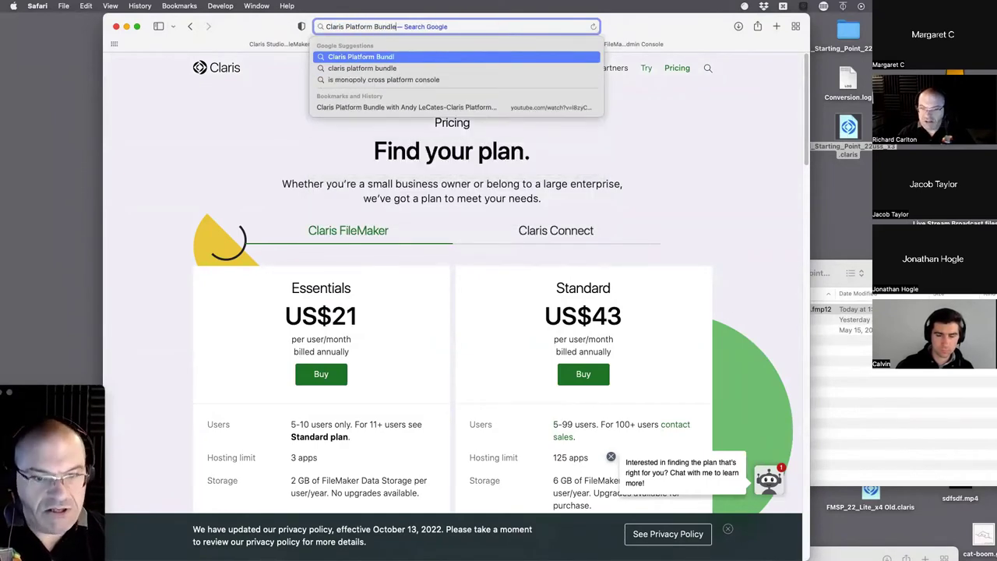
pyautogui.press('Return')
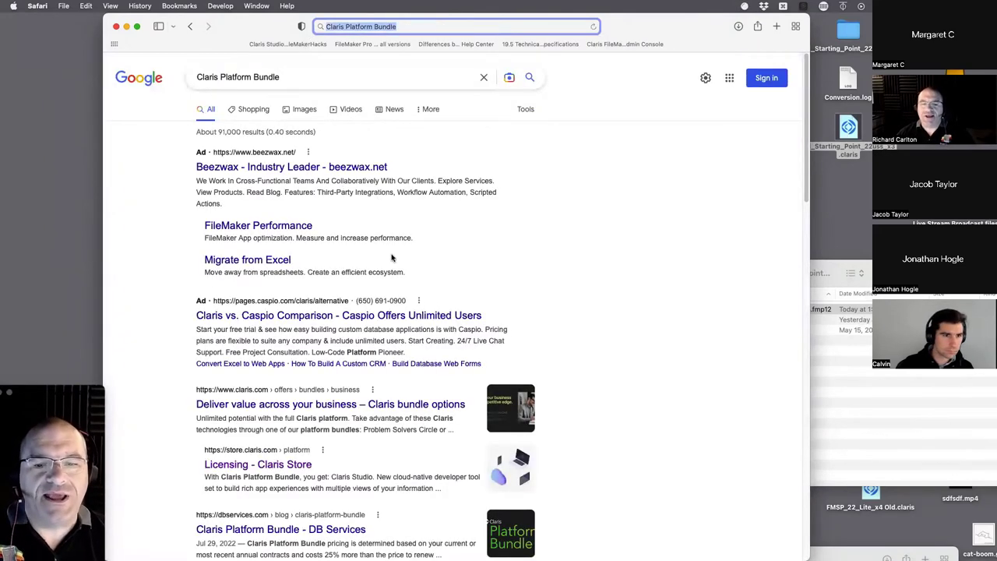
pyautogui.scroll(-4, 390, 276)
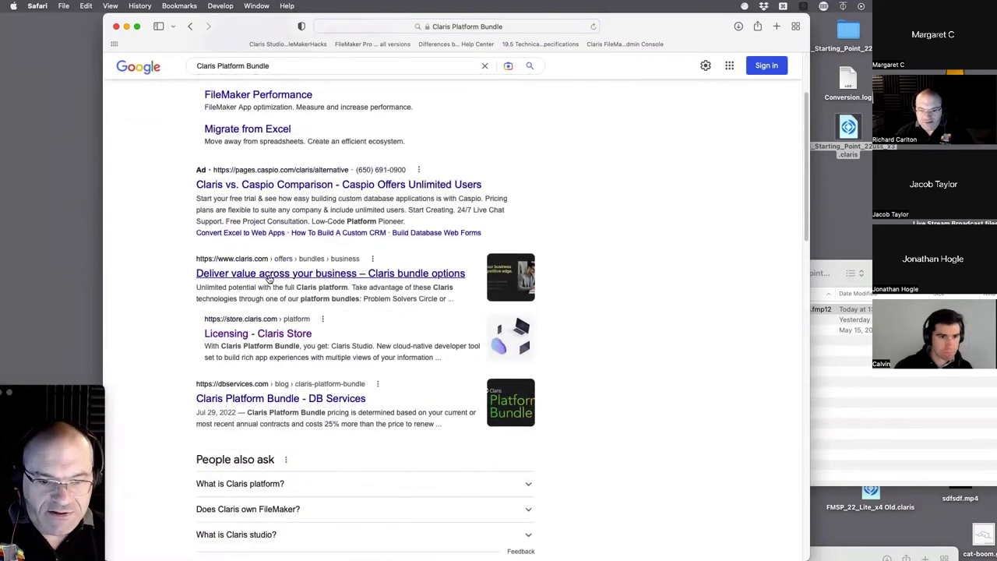
# - Open the Claris bundle options result and read its Problem Solvers Circle versus Platform Bundle comparison
pyautogui.click(419, 274)
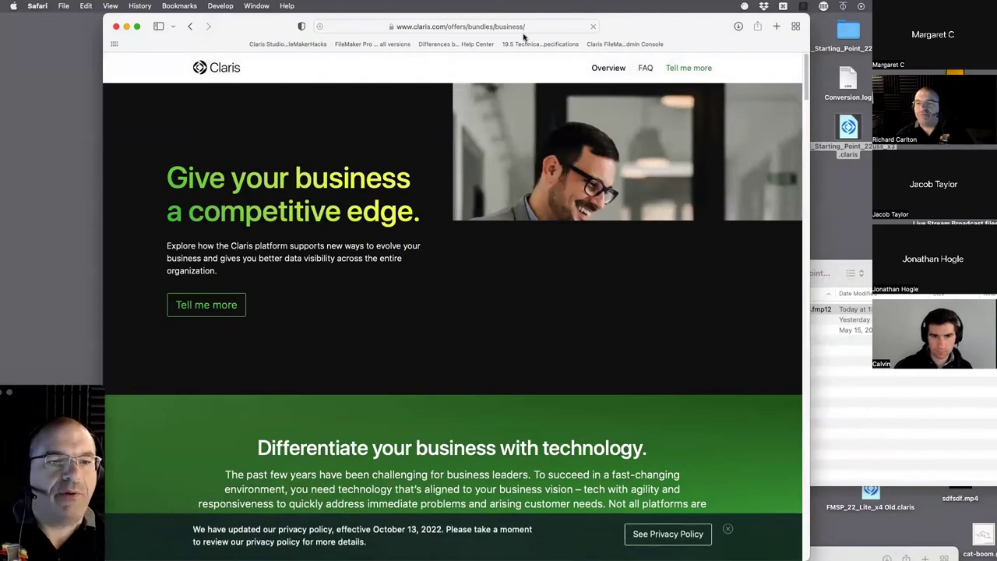
pyautogui.scroll(-3, 417, 243)
pyautogui.scroll(-10, 417, 243)
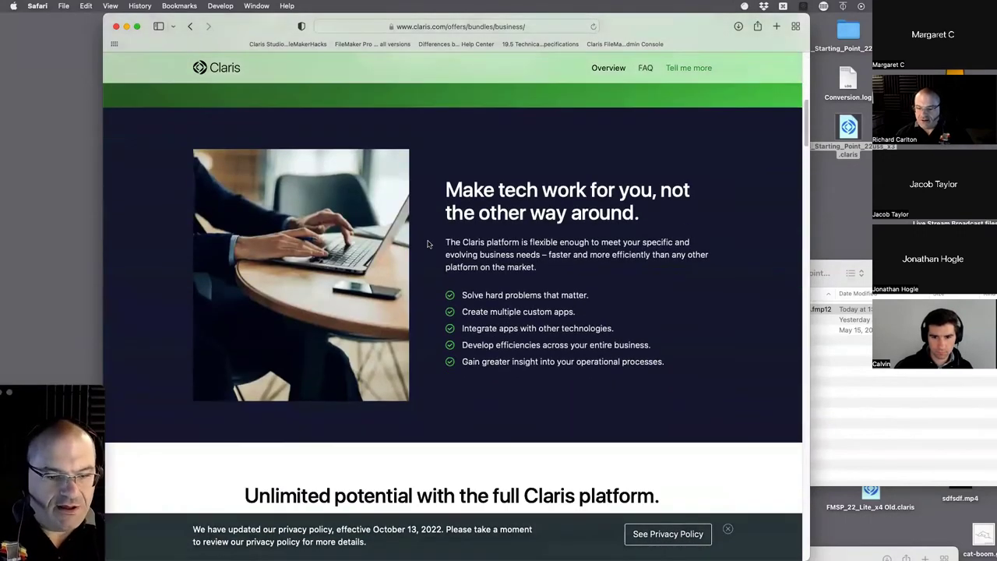
pyautogui.scroll(-7, 428, 244)
pyautogui.scroll(-2, 428, 244)
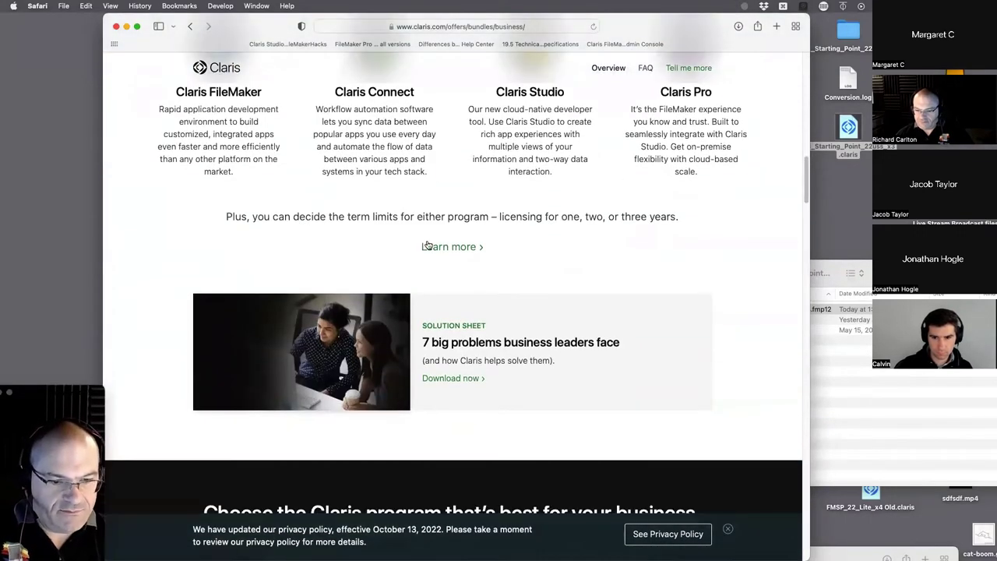
pyautogui.scroll(-6, 518, 243)
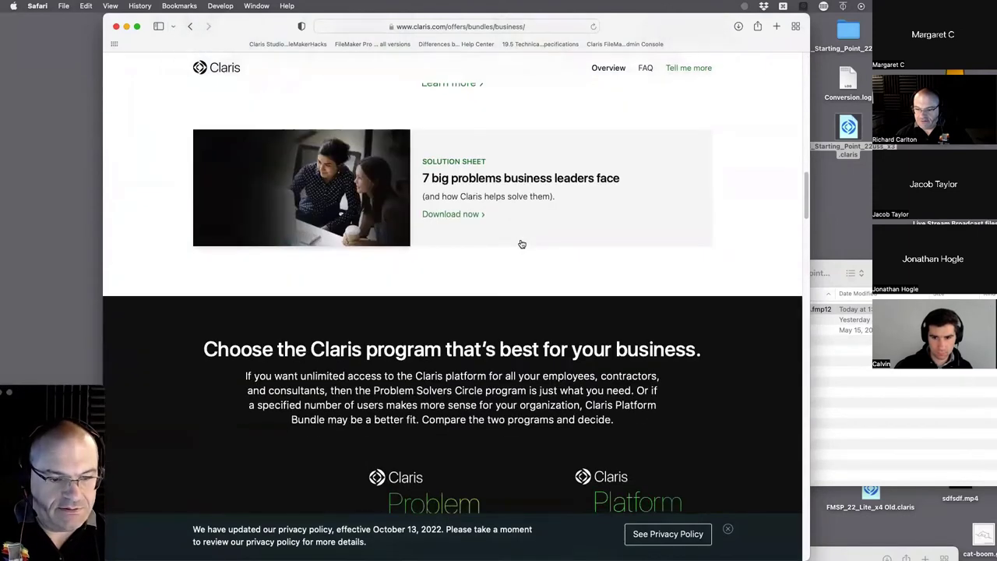
pyautogui.scroll(-4, 522, 243)
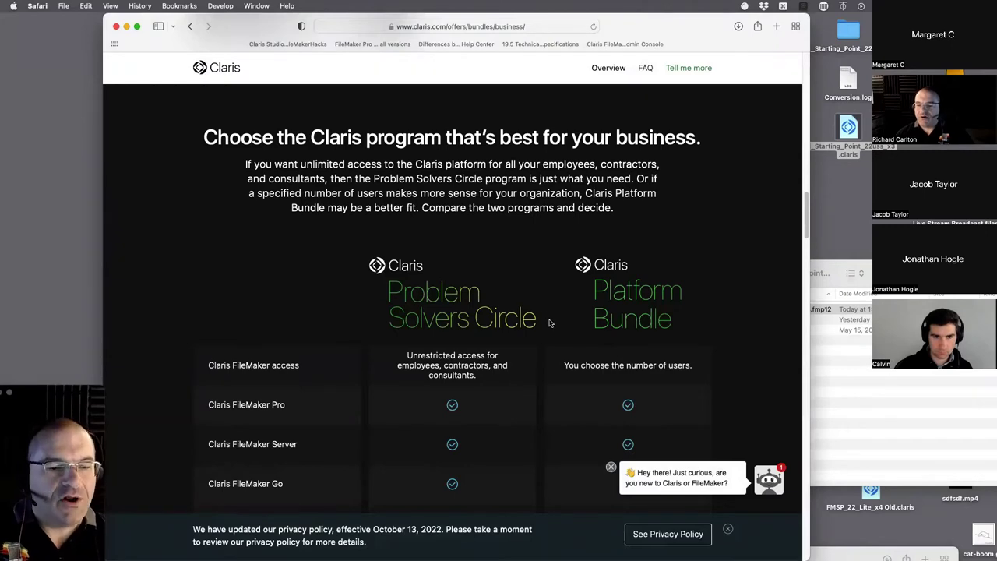
pyautogui.scroll(-5, 483, 327)
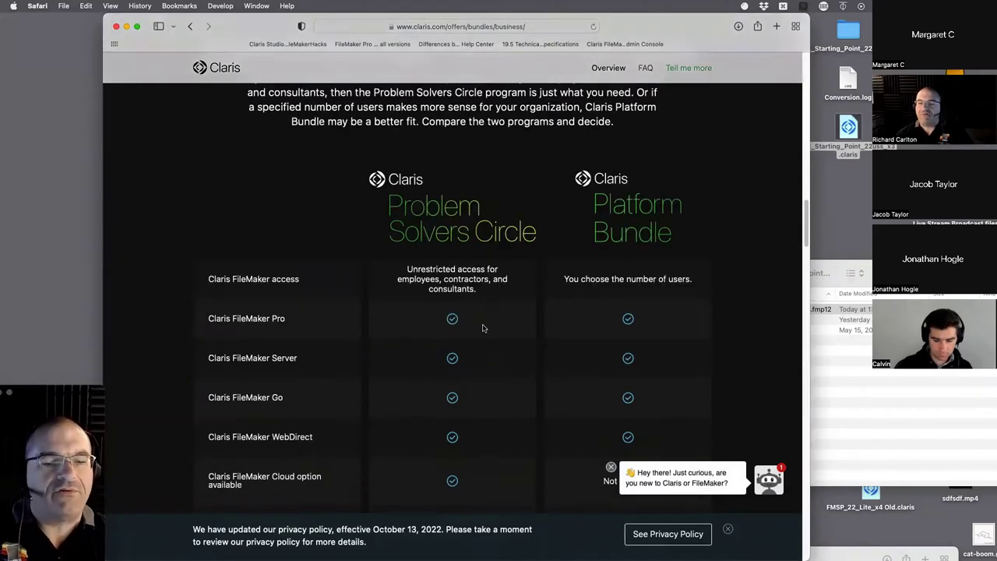
pyautogui.scroll(-5, 482, 327)
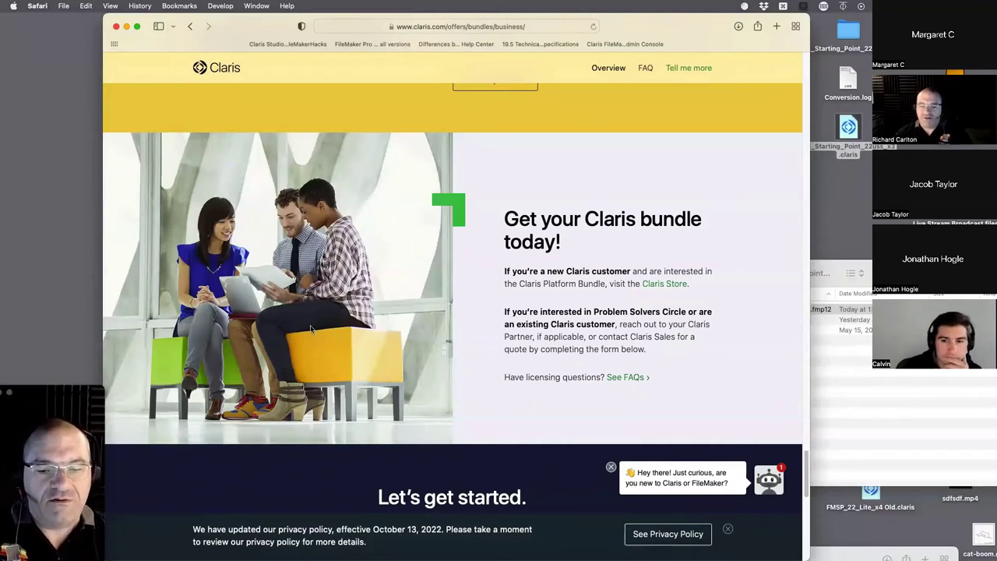
# - Open the Claris Store Platform Bundle page priced at US$1,237.50 for 5 users, 12 months
pyautogui.click(678, 285)
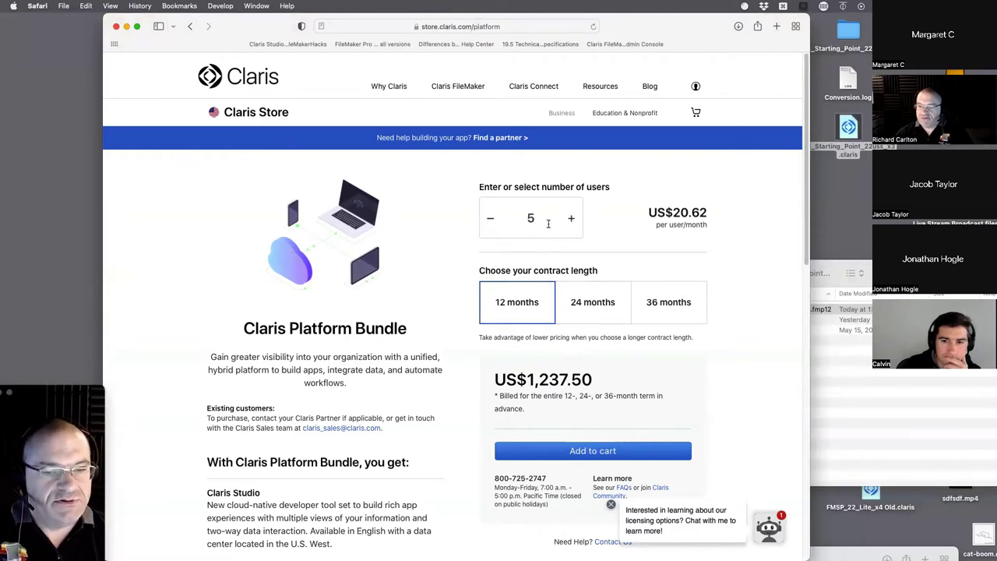
pyautogui.scroll(-3, 528, 354)
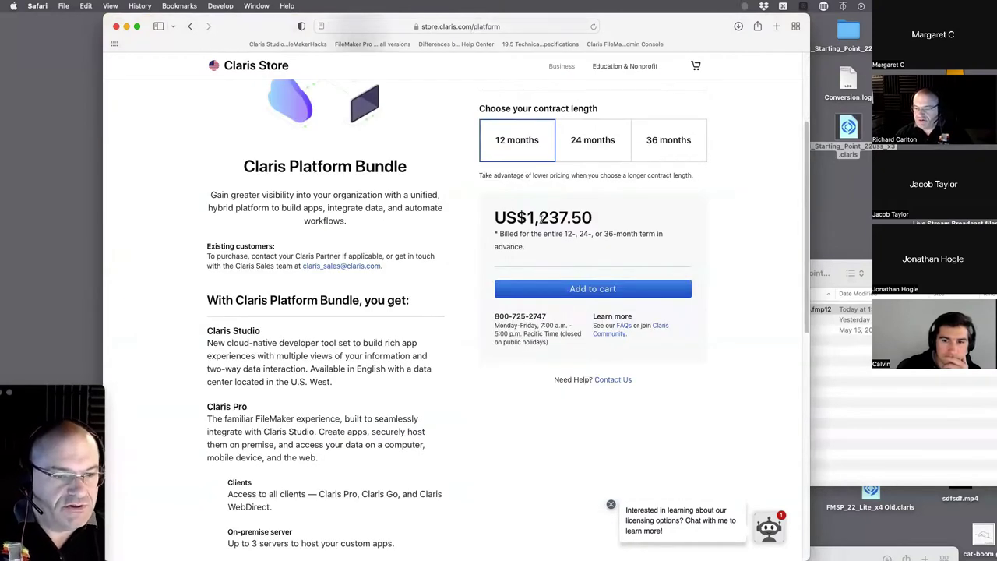
pyautogui.scroll(-4, 556, 286)
pyautogui.scroll(7, 556, 287)
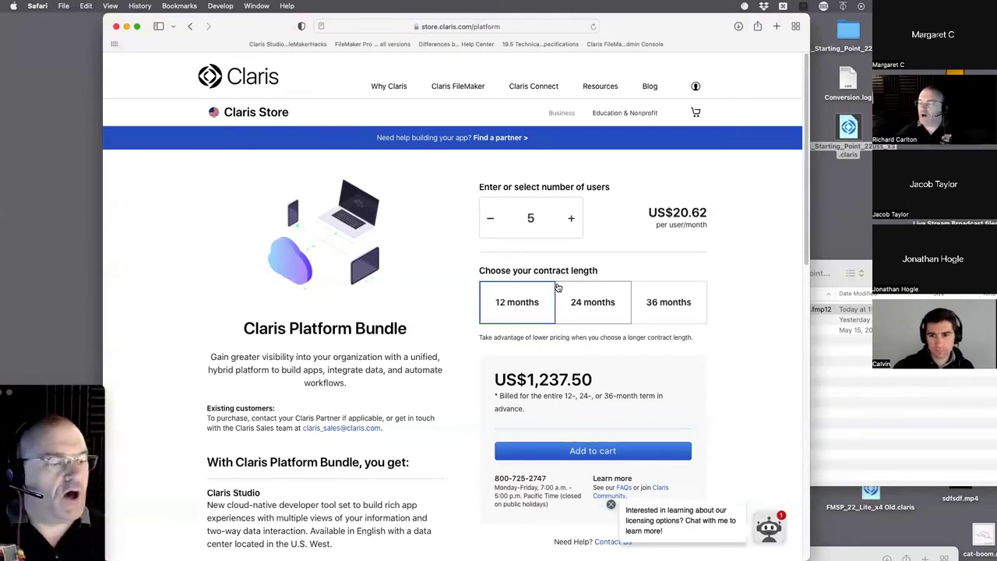
pyautogui.click(869, 402)
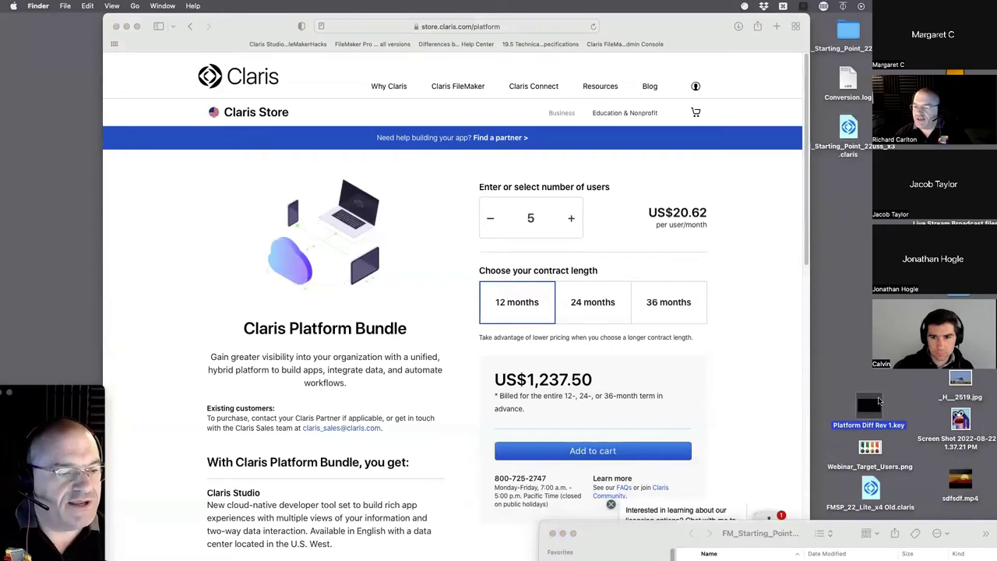
# - Open Platform Diff Rev 1.key and change the price label to '5 Users, 1 Year - $1237'
pyautogui.doubleClick(869, 402)
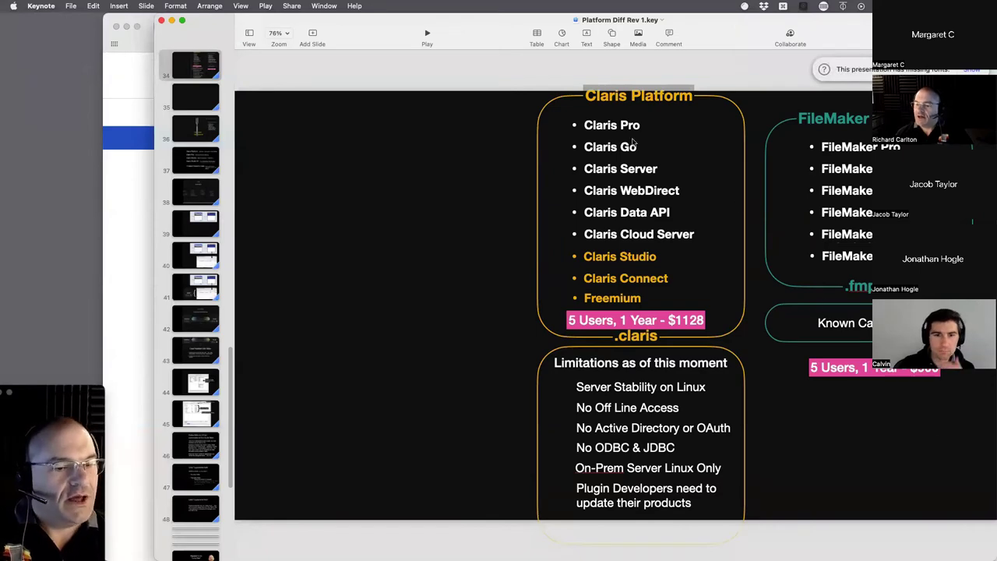
pyautogui.moveTo(707, 31); pyautogui.dragTo(703, 459)
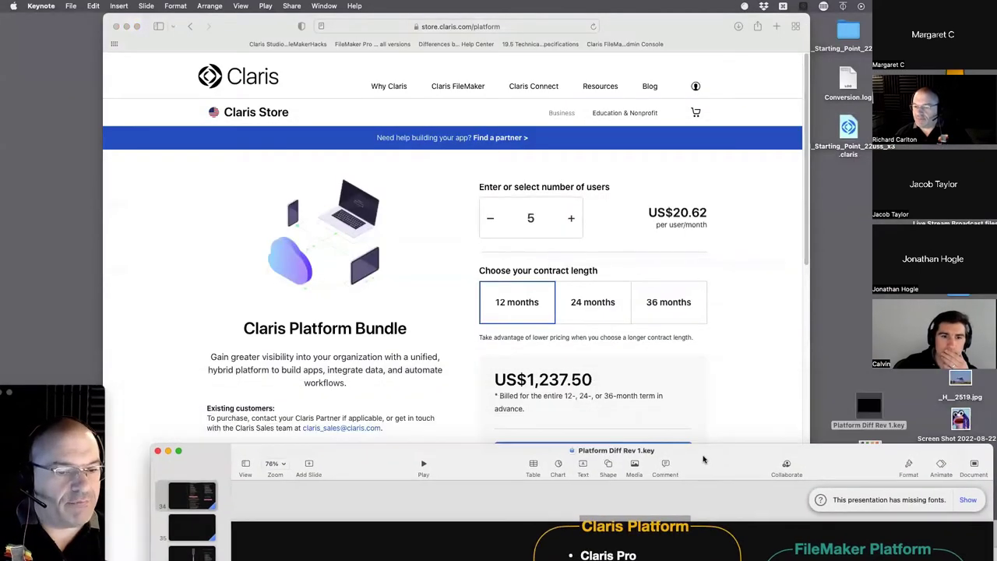
pyautogui.doubleClick(703, 459)
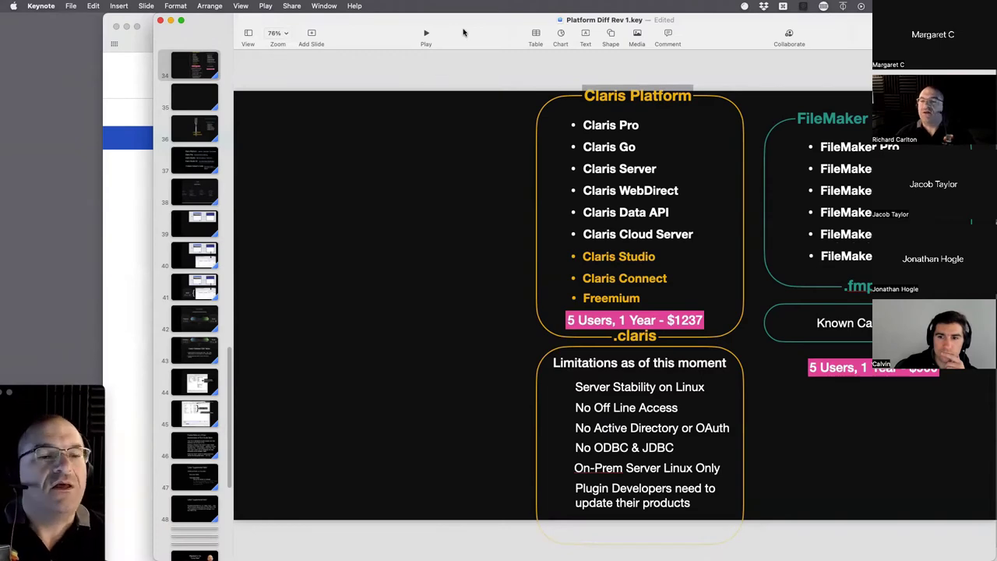
pyautogui.moveTo(463, 32)
pyautogui.mouseDown()
pyautogui.moveTo(467, 341)
pyautogui.moveTo(472, 28)
pyautogui.mouseUp()
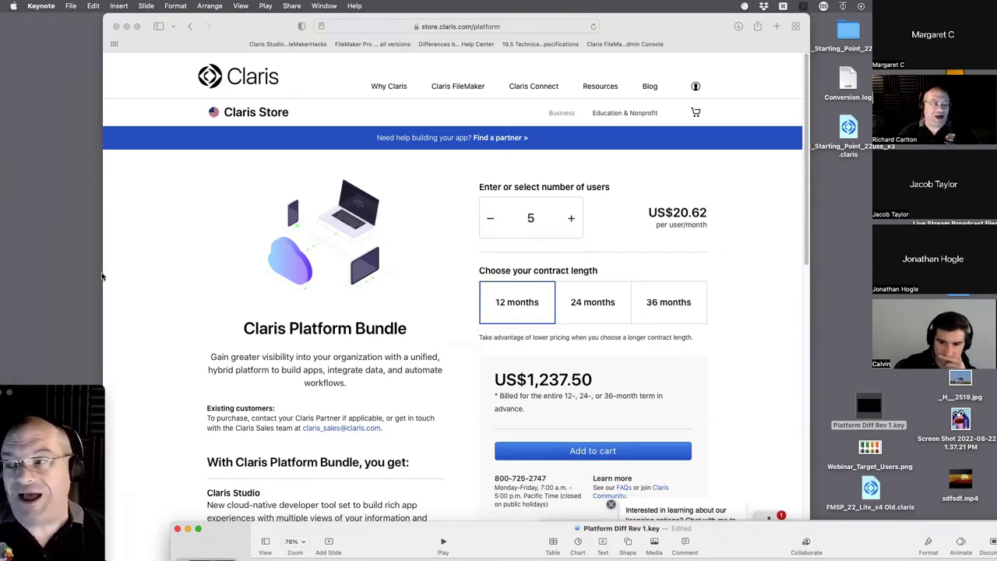
# - Bring the Platform Bundle store page in front of the presentation and scroll down it
pyautogui.moveTo(281, 30); pyautogui.dragTo(297, 30)
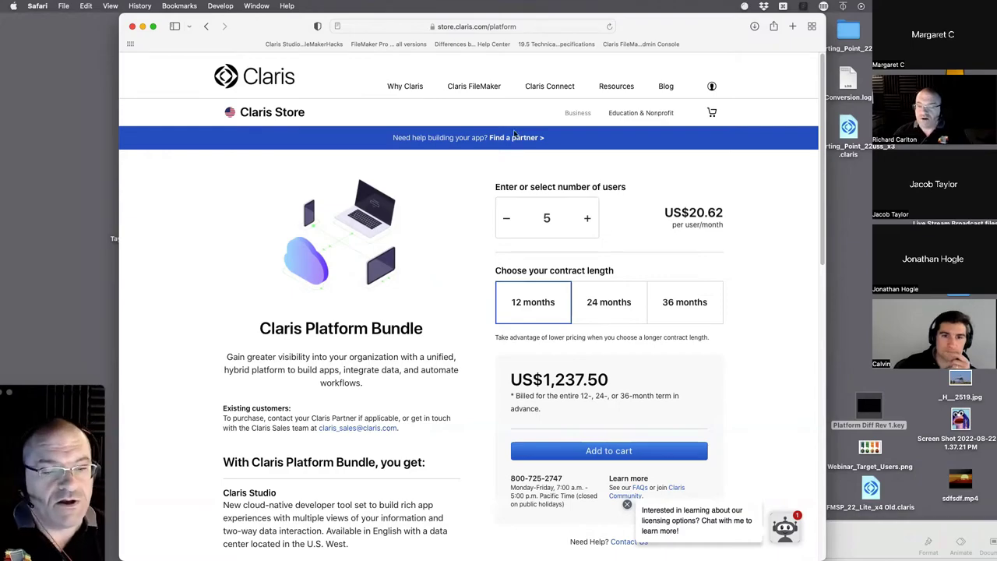
pyautogui.scroll(-3, 491, 311)
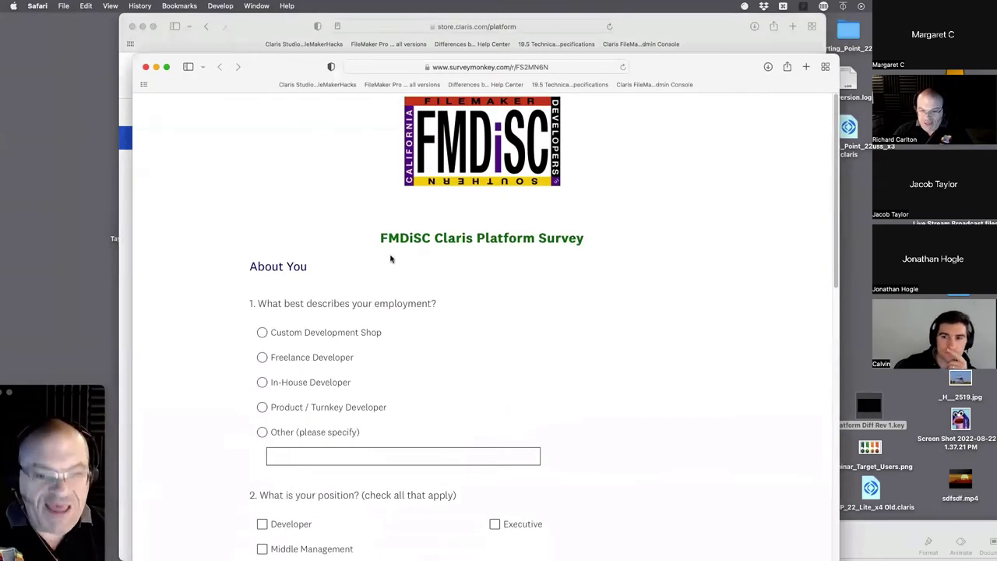
# - Drag the survey window to the lower right and raise the Platform Diff Rev 1 slide to the top
pyautogui.moveTo(278, 71); pyautogui.dragTo(605, 311)
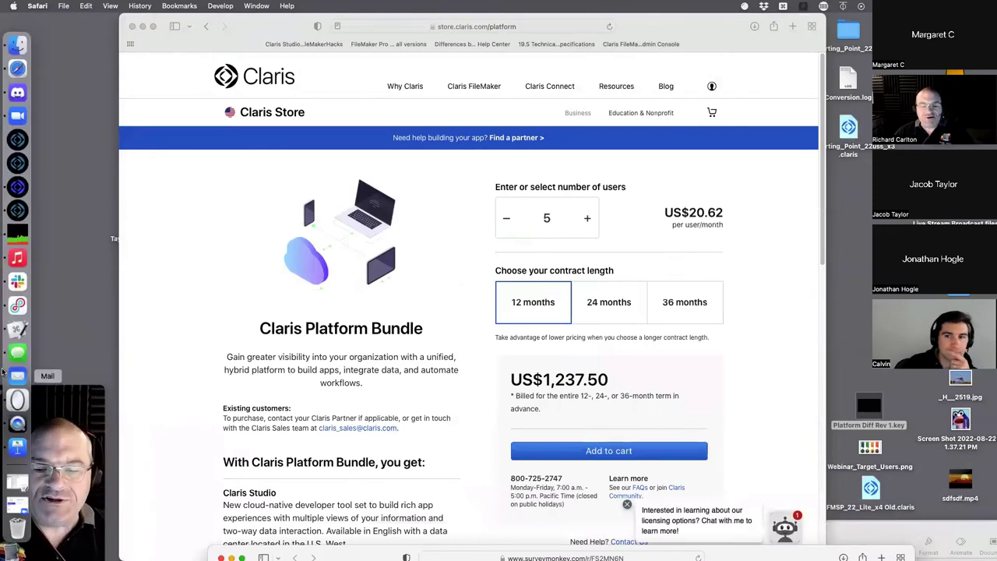
pyautogui.click(17, 423)
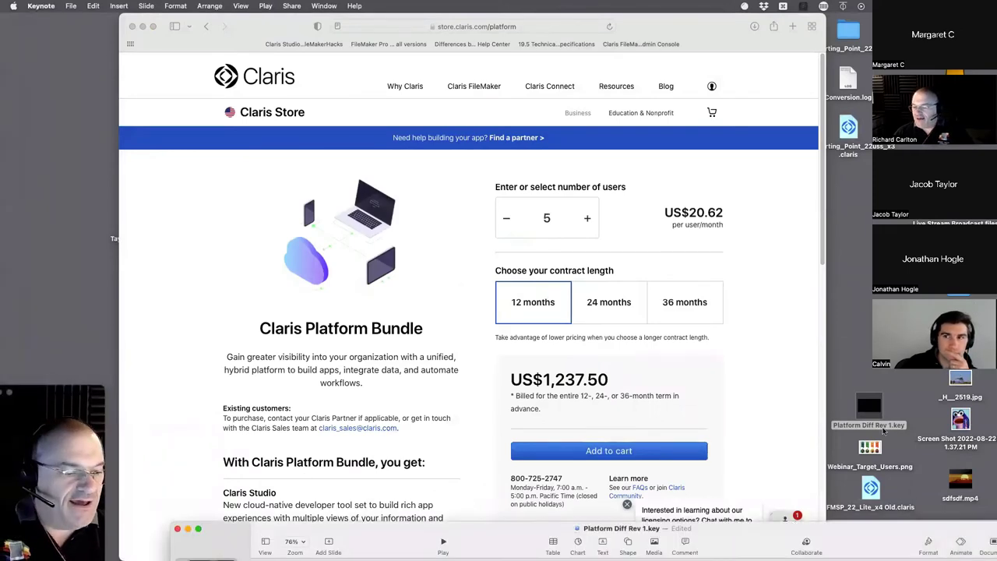
pyautogui.click(873, 408)
pyautogui.moveTo(916, 529); pyautogui.dragTo(798, 15)
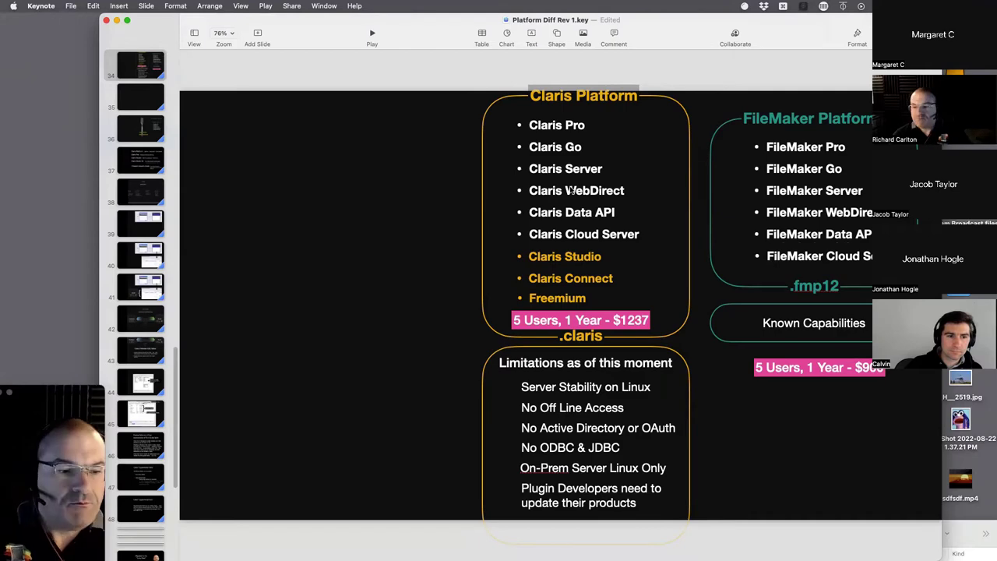
# - Hide Keynote, bring the Claris Store Platform Bundle page forward, and open a new browser window
pyautogui.keyDown('alt'); pyautogui.click(2, 146); pyautogui.keyUp('alt')
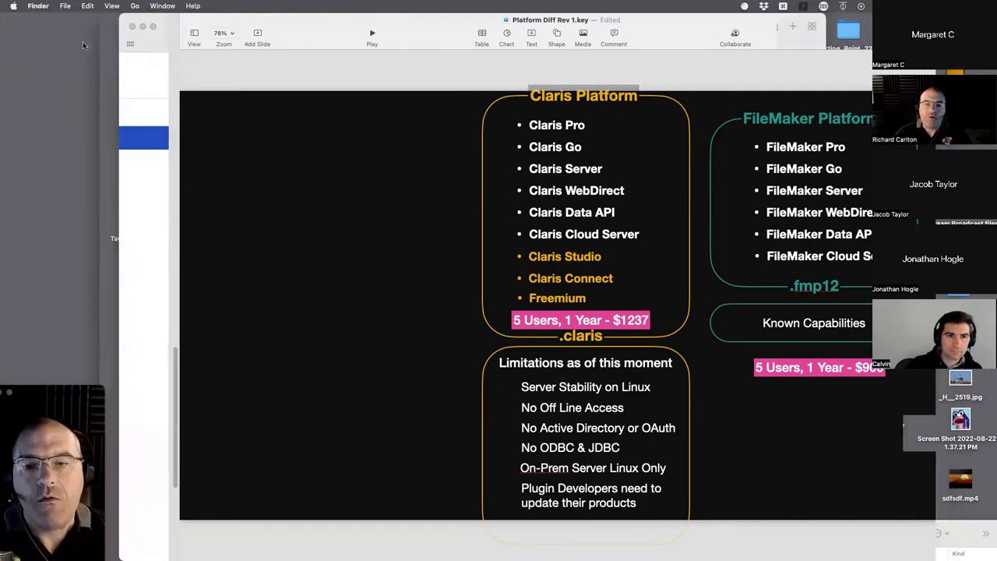
pyautogui.click(17, 69)
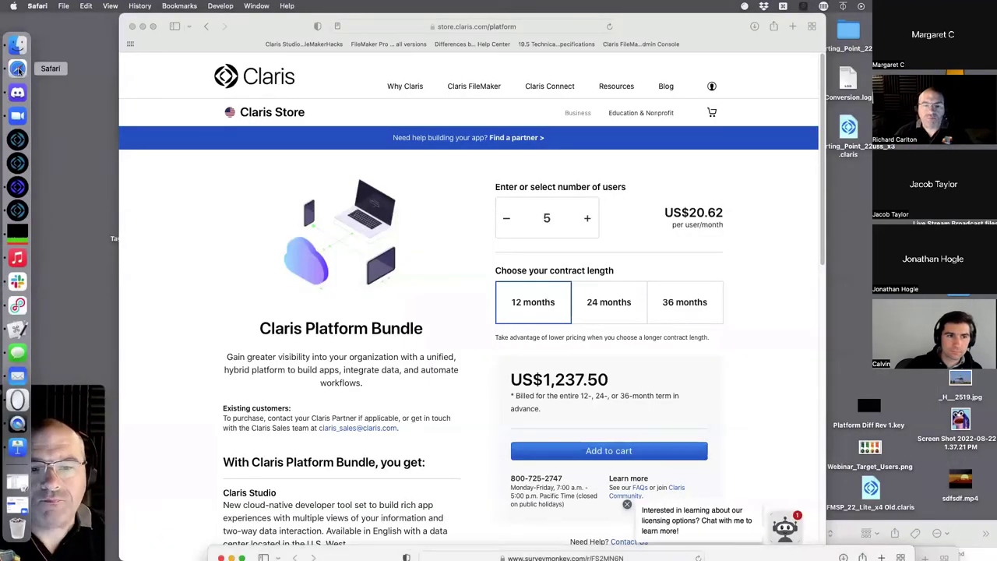
pyautogui.press('super+n')
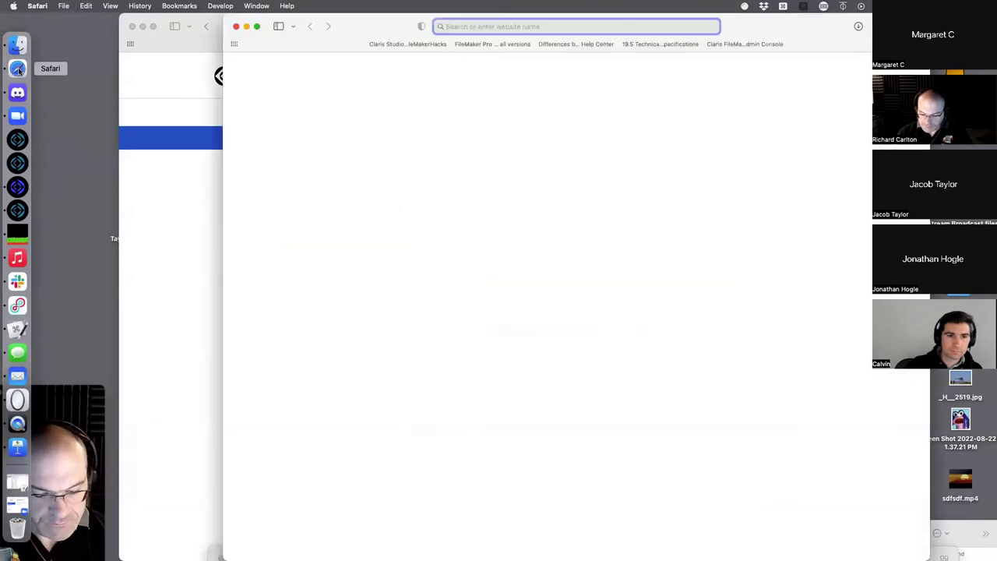
# - Sign in at platform.claris.com with the saved credentials and close the older browser window
pyautogui.write('platfor')
pyautogui.press('Return')
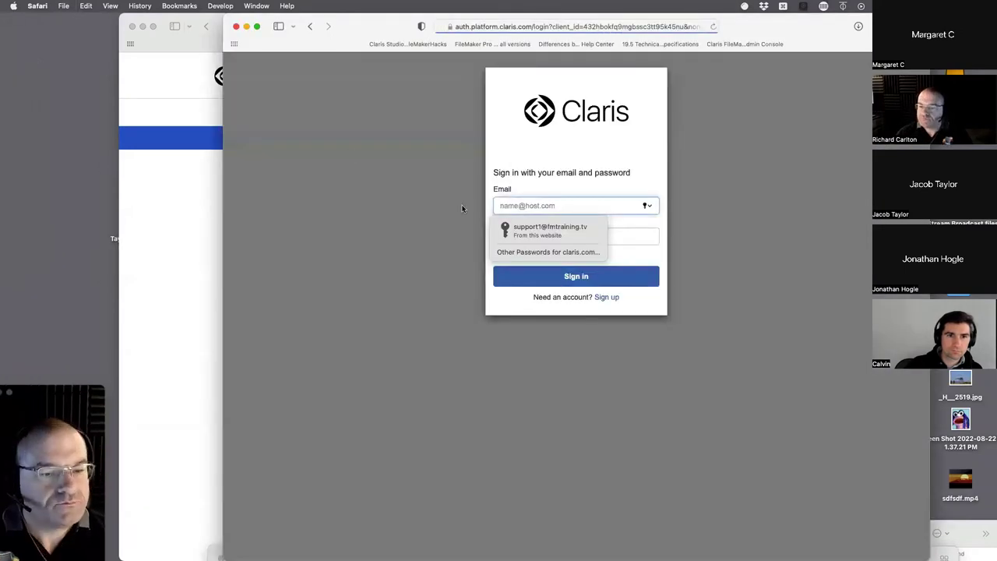
pyautogui.click(542, 226)
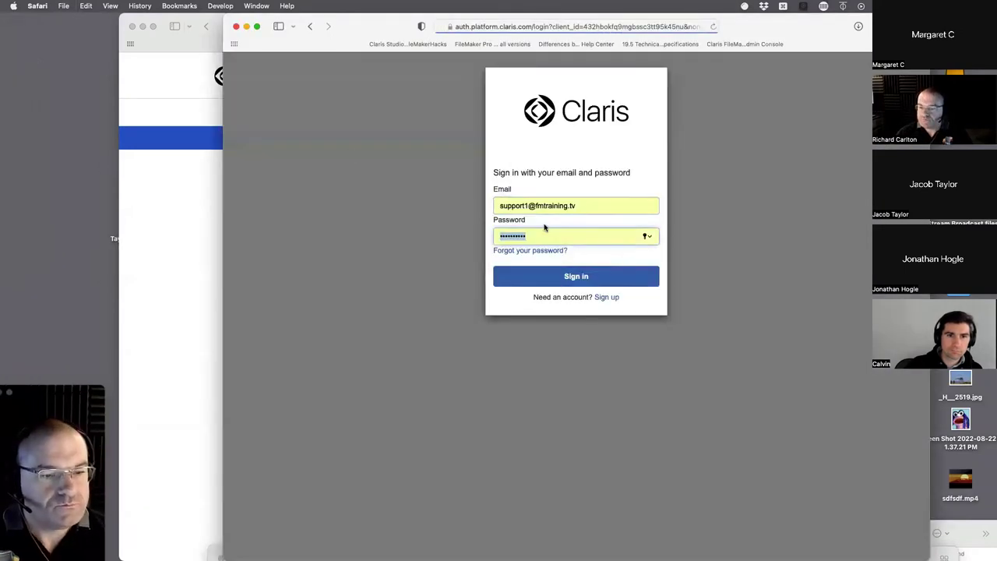
pyautogui.click(574, 287)
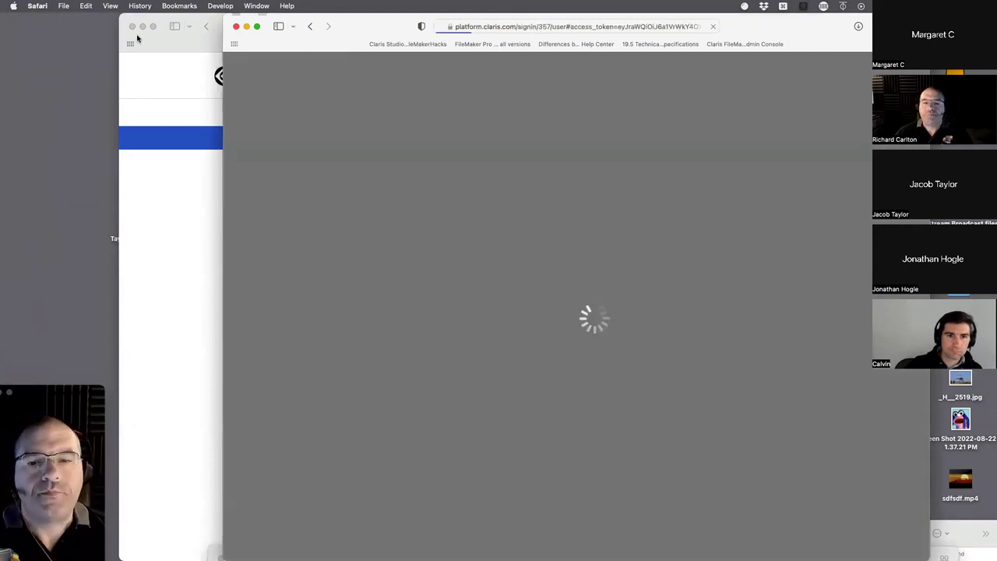
pyautogui.click(131, 28)
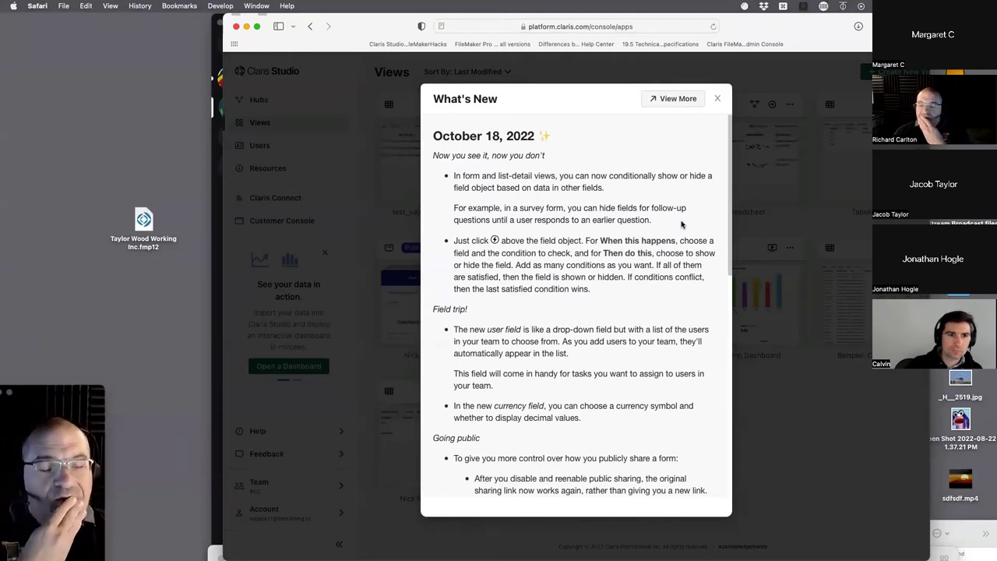
pyautogui.moveTo(547, 142); pyautogui.dragTo(426, 122)
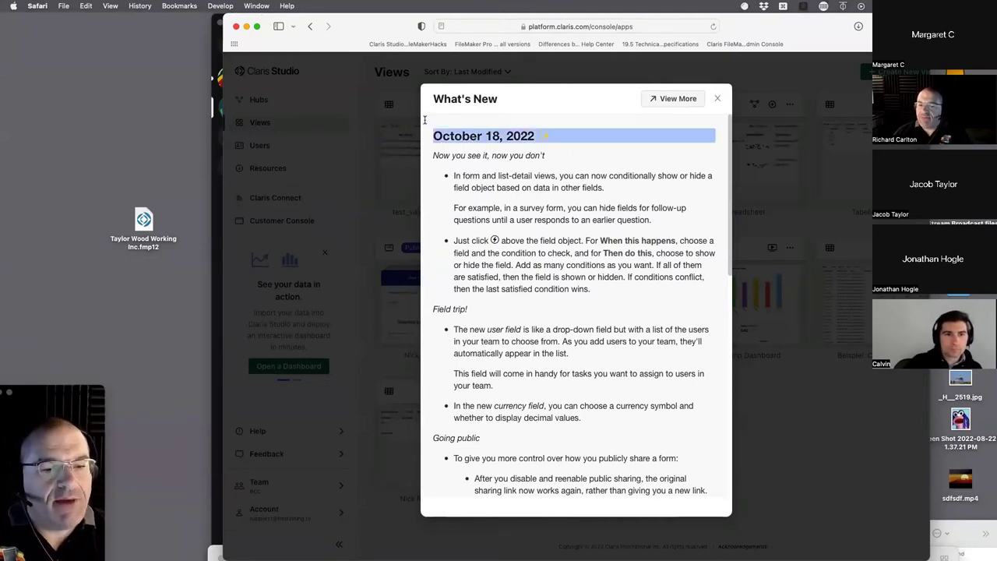
pyautogui.moveTo(549, 160); pyautogui.dragTo(418, 133)
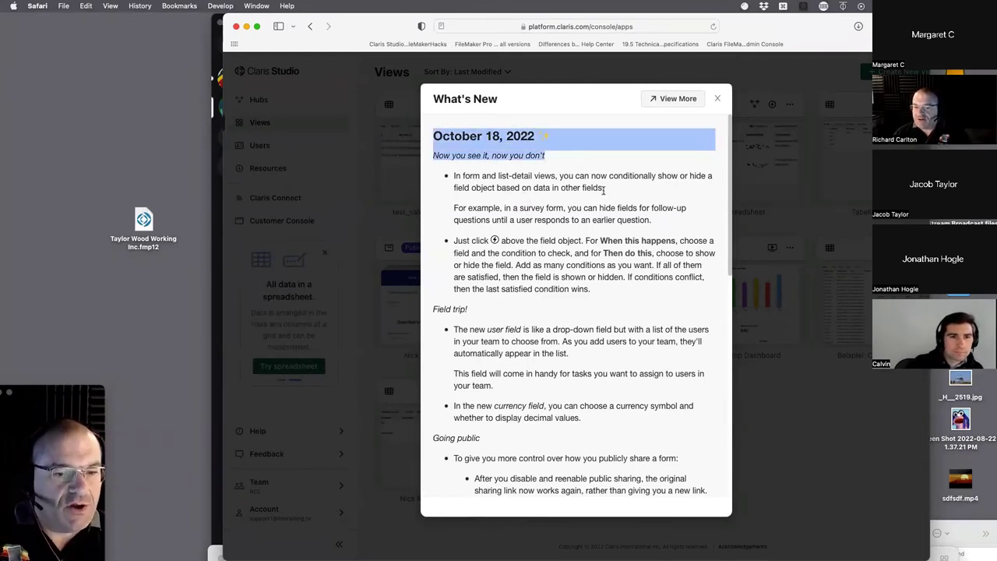
pyautogui.moveTo(618, 191); pyautogui.dragTo(433, 158)
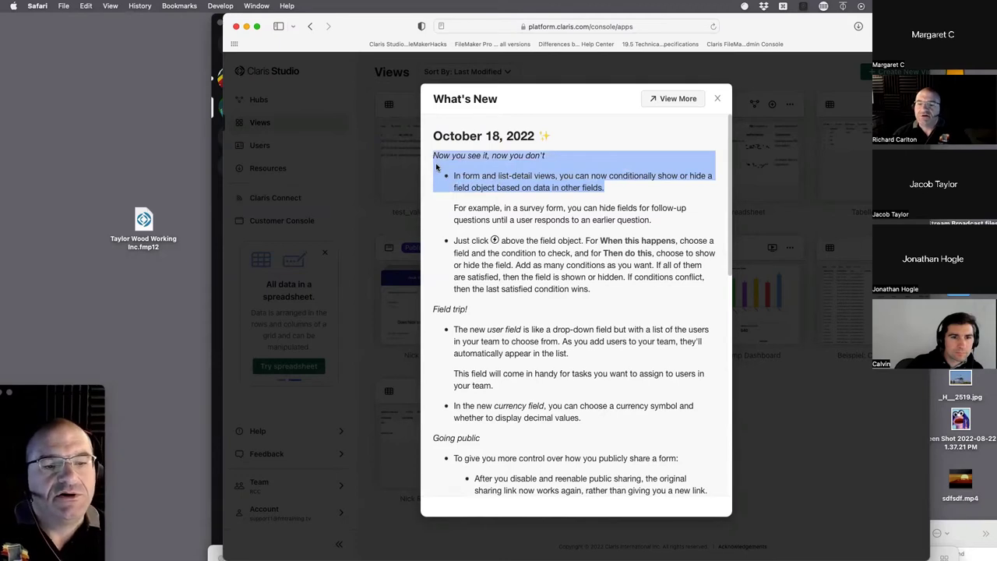
pyautogui.click(566, 162)
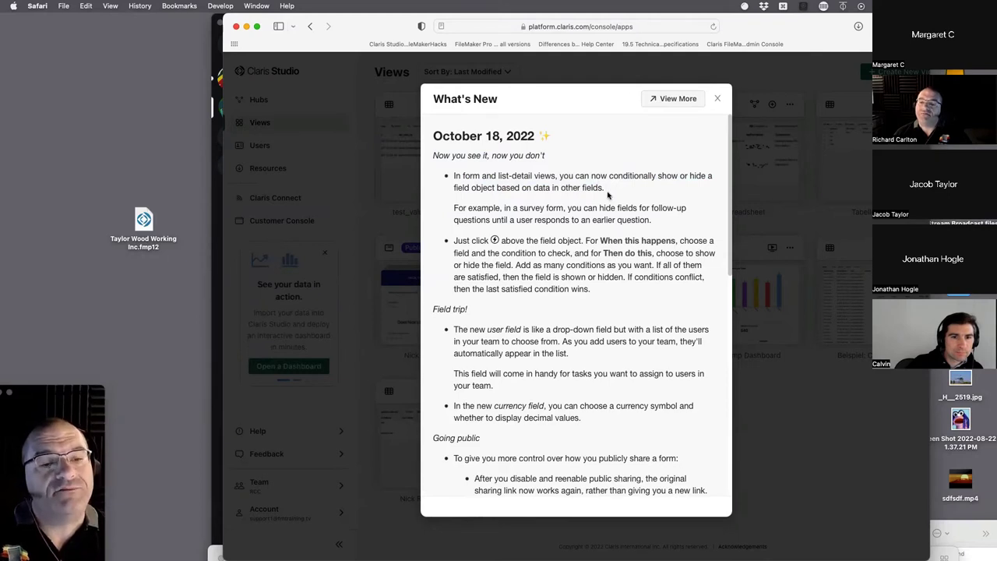
pyautogui.moveTo(608, 195); pyautogui.dragTo(427, 155)
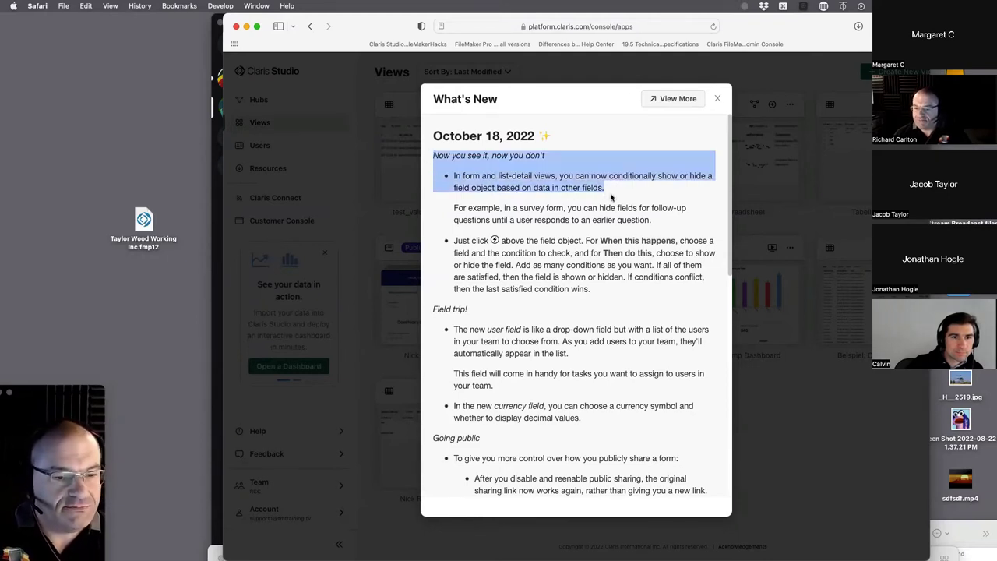
pyautogui.moveTo(651, 221); pyautogui.dragTo(454, 135)
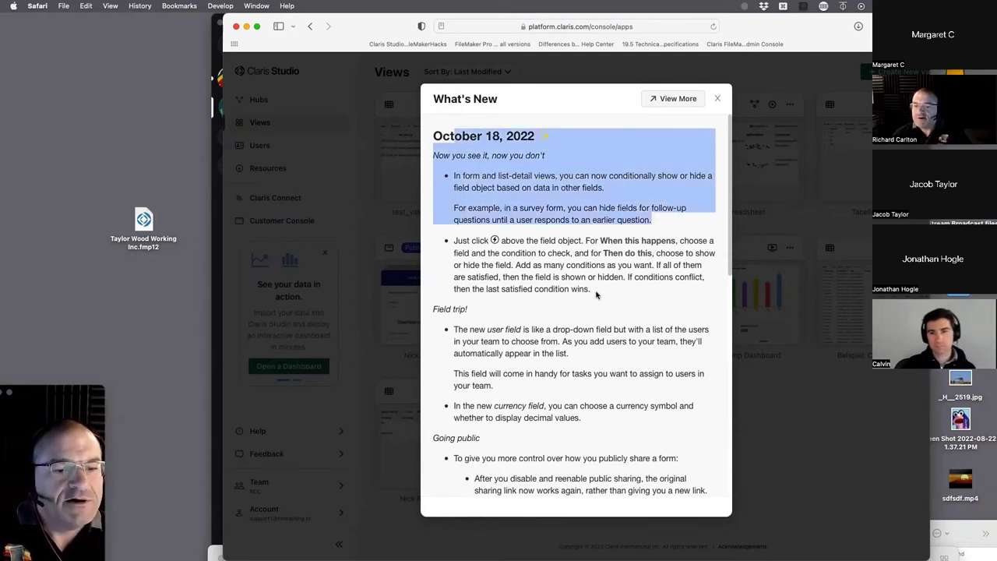
pyautogui.moveTo(595, 295); pyautogui.dragTo(453, 186)
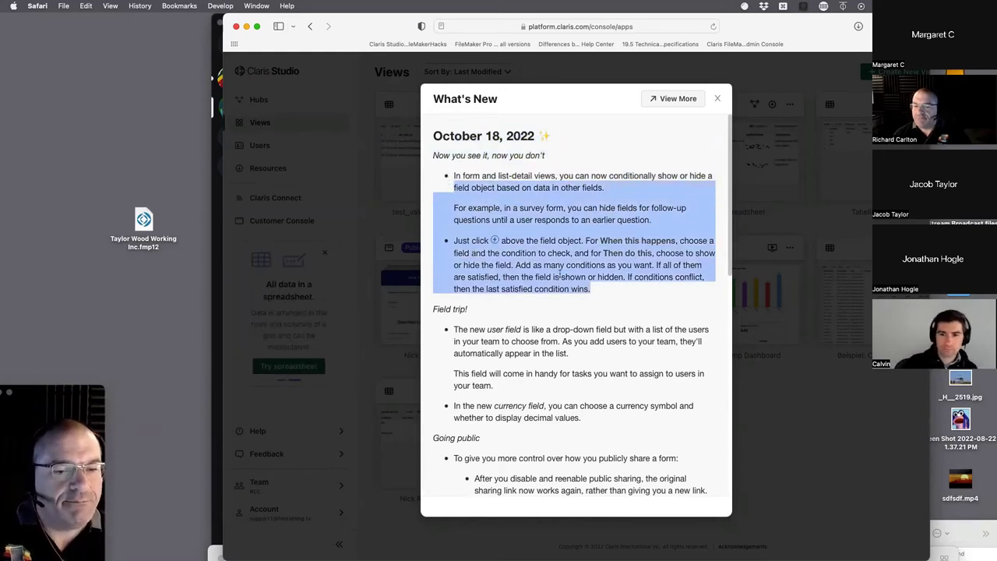
pyautogui.moveTo(622, 299); pyautogui.dragTo(443, 200)
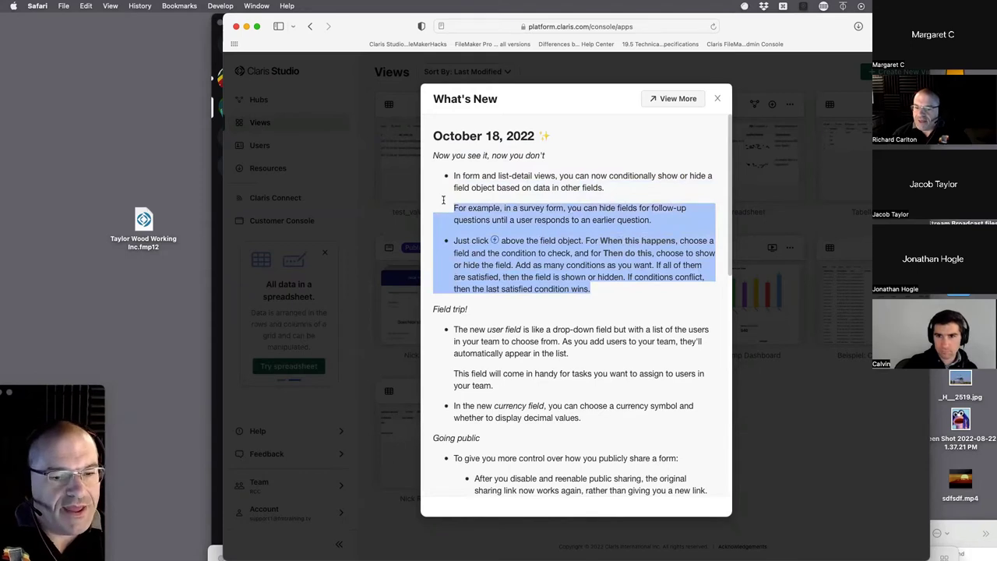
pyautogui.moveTo(443, 201); pyautogui.dragTo(441, 170)
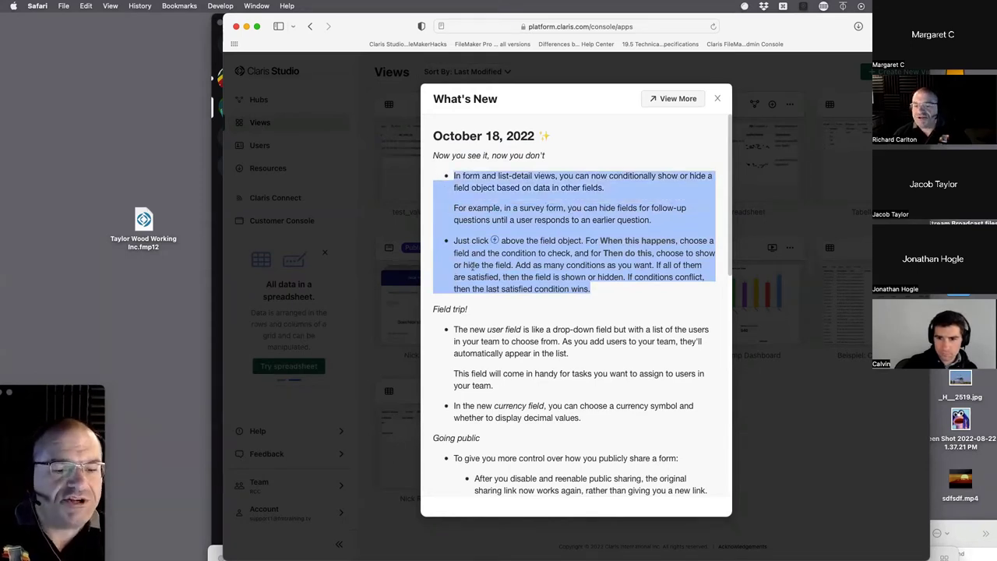
pyautogui.moveTo(569, 353); pyautogui.dragTo(457, 331)
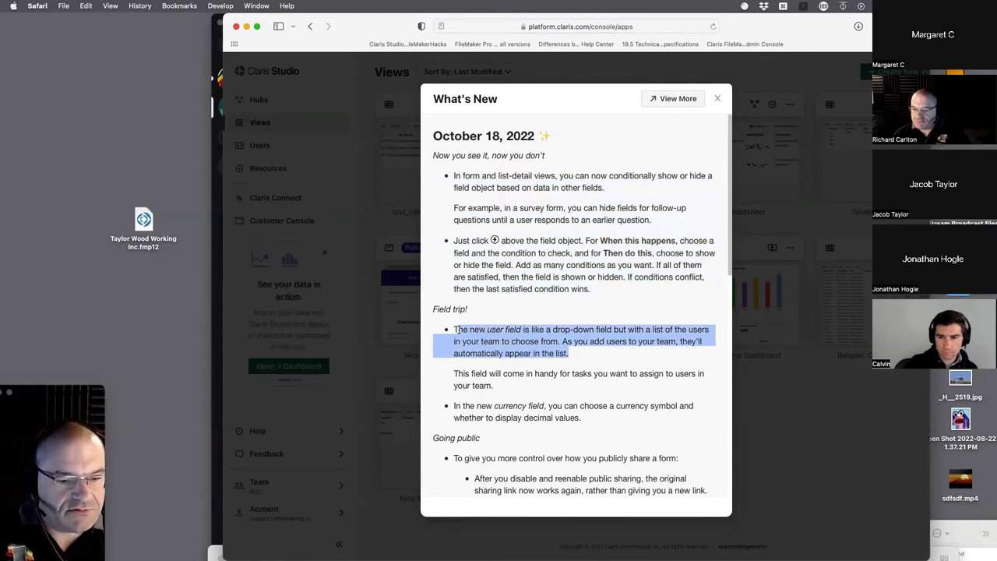
pyautogui.scroll(-1, 639, 420)
pyautogui.moveTo(629, 286); pyautogui.dragTo(422, 130)
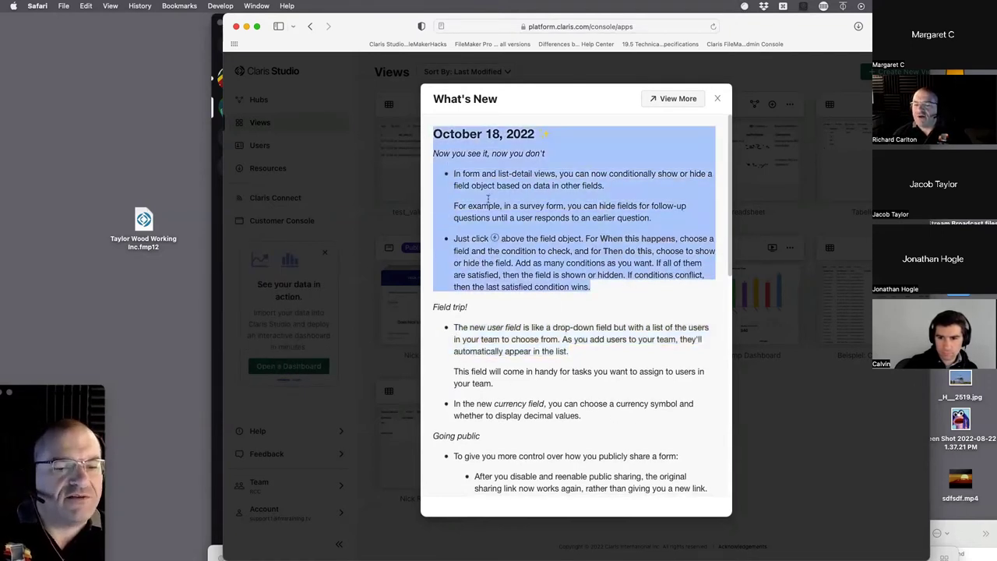
pyautogui.click(582, 303)
pyautogui.moveTo(617, 281); pyautogui.dragTo(440, 119)
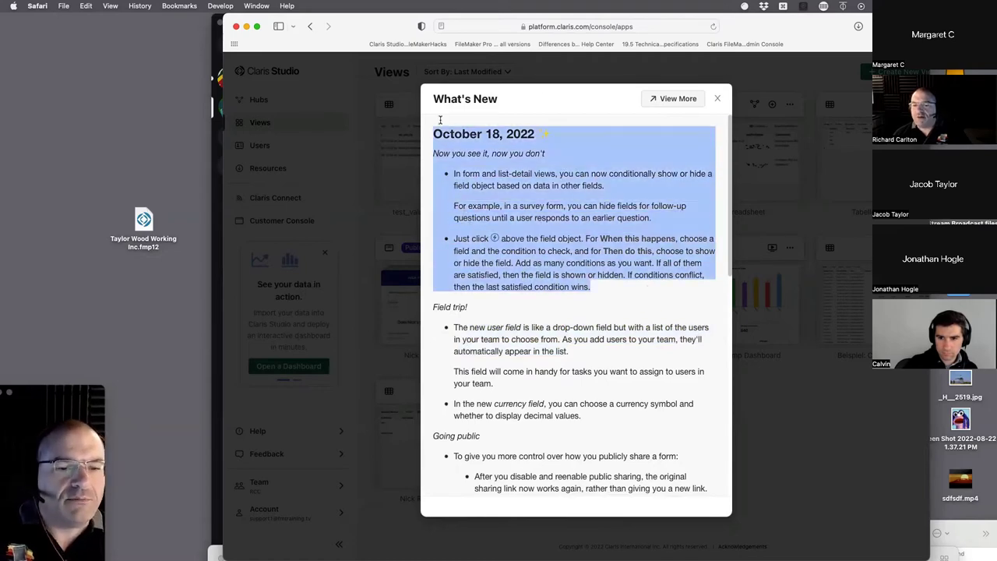
pyautogui.scroll(-5, 540, 366)
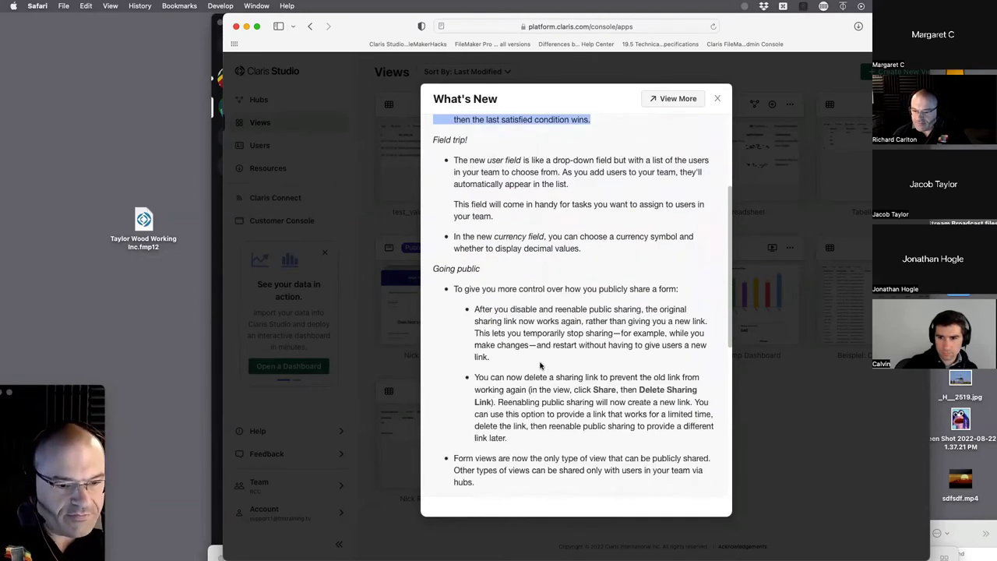
pyautogui.moveTo(536, 438); pyautogui.dragTo(438, 269)
pyautogui.click(495, 274)
pyautogui.moveTo(527, 441); pyautogui.dragTo(496, 425)
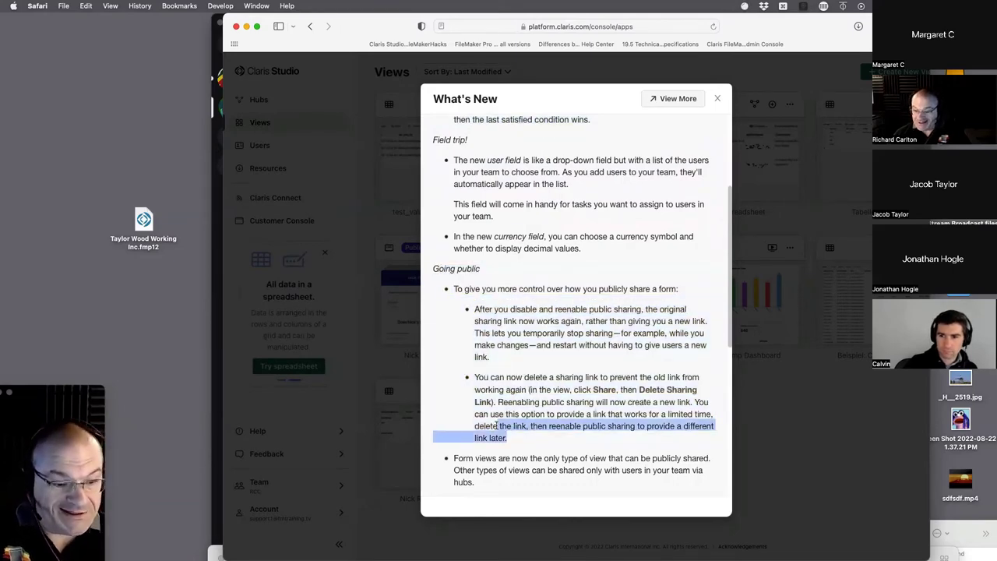
pyautogui.scroll(-1, 497, 425)
pyautogui.scroll(-8, 496, 426)
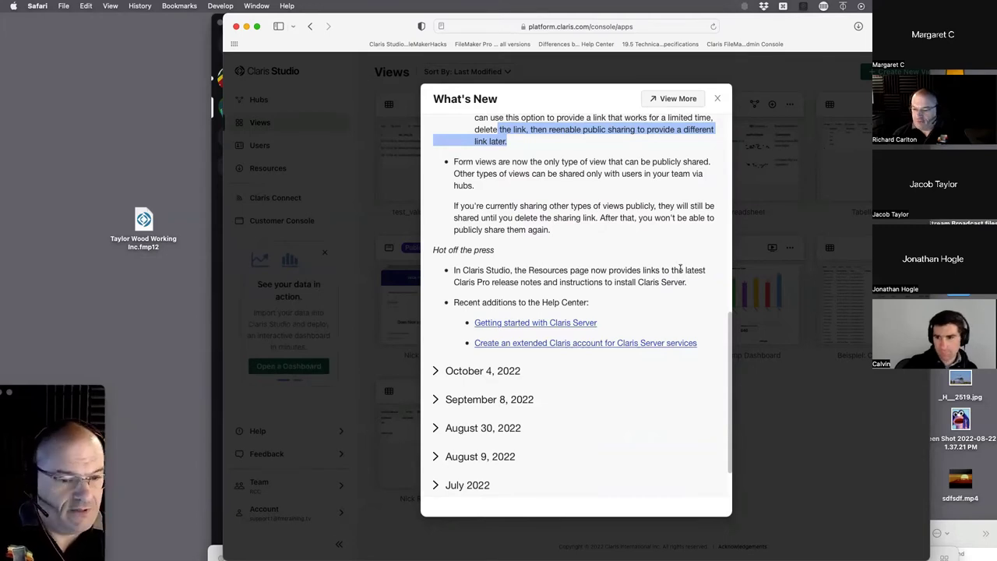
# - Close the What's New notes, reposition and widen the window, and dismiss the spreadsheet promo
pyautogui.click(717, 99)
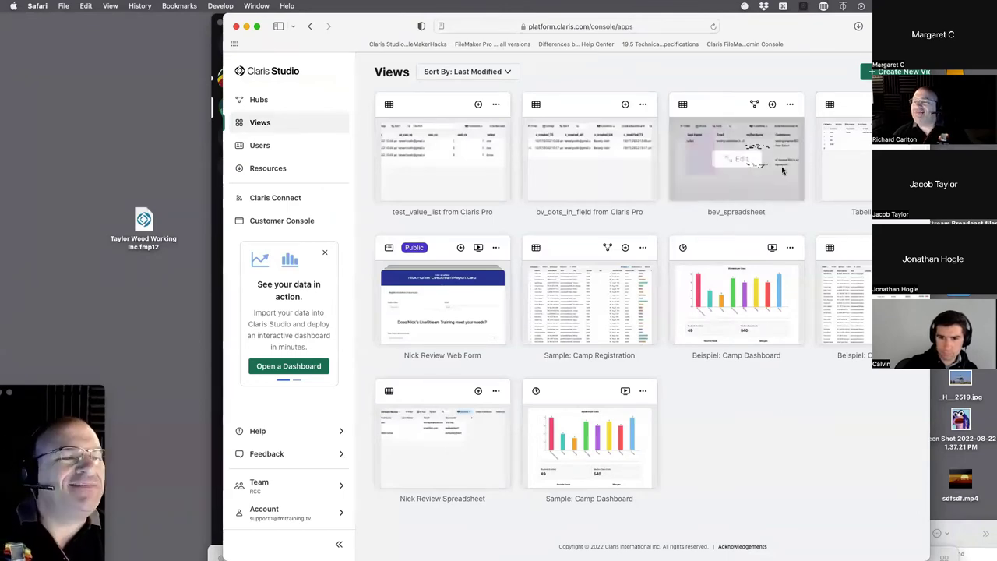
pyautogui.moveTo(774, 36); pyautogui.dragTo(718, 36)
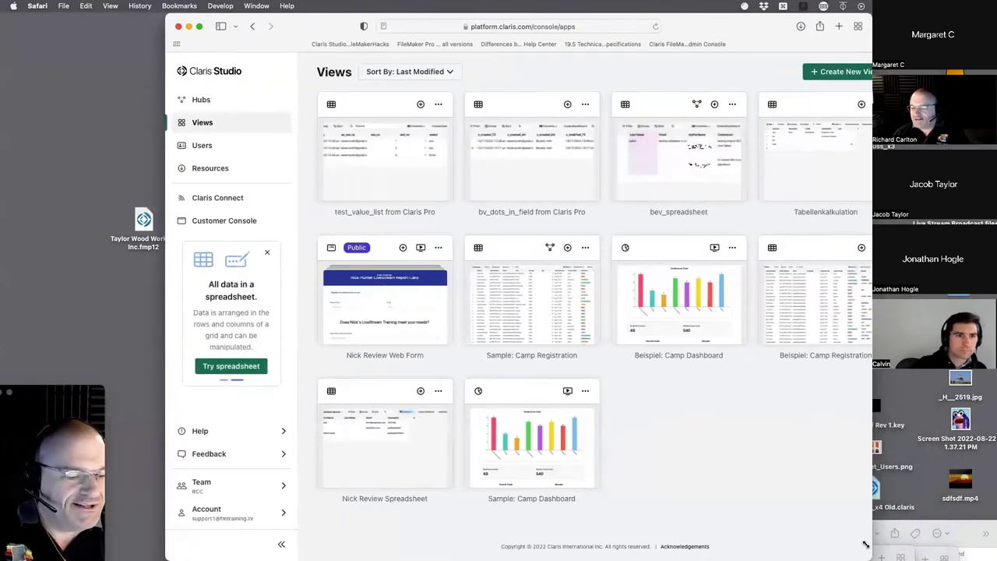
pyautogui.moveTo(871, 557); pyautogui.dragTo(996, 518)
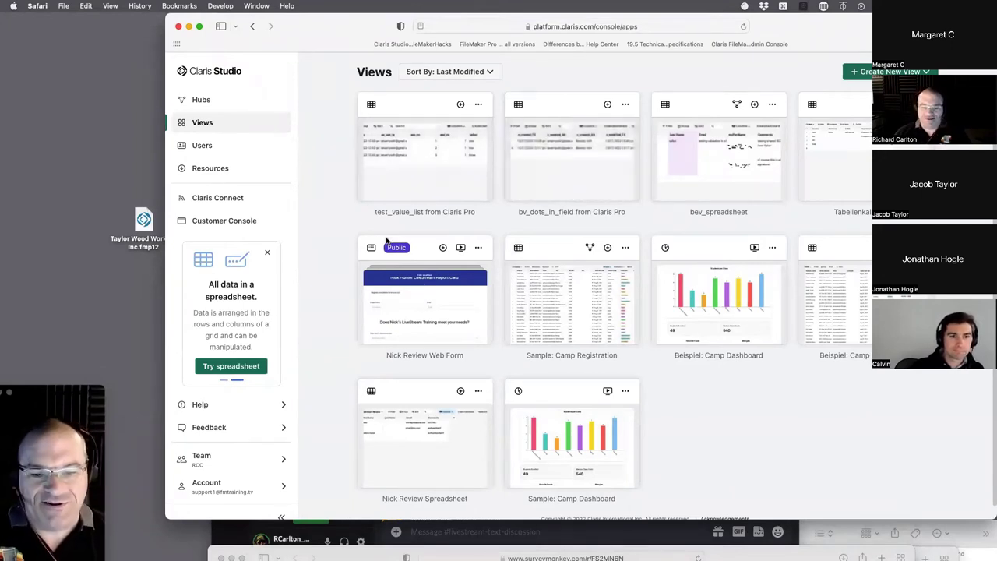
pyautogui.click(266, 251)
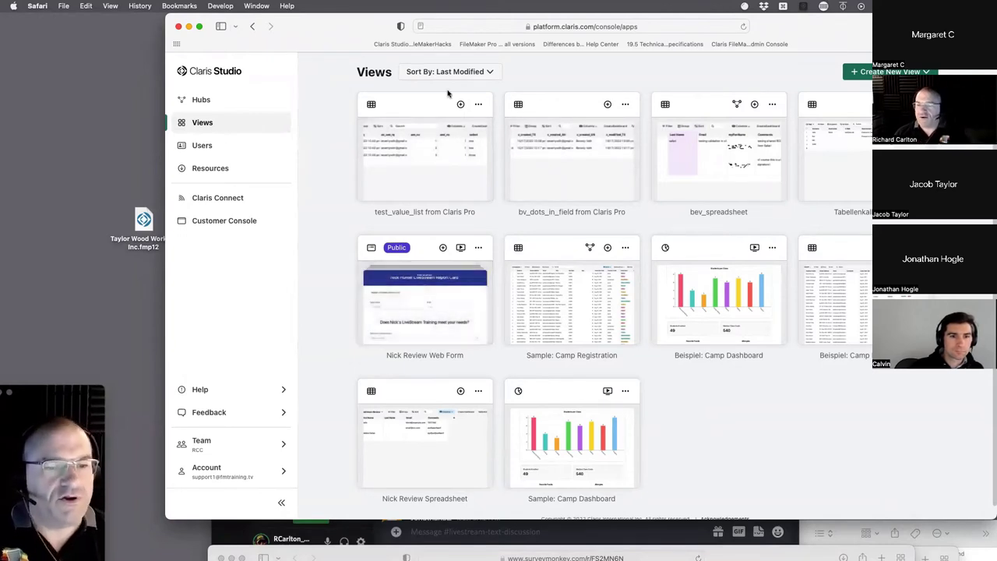
pyautogui.click(860, 72)
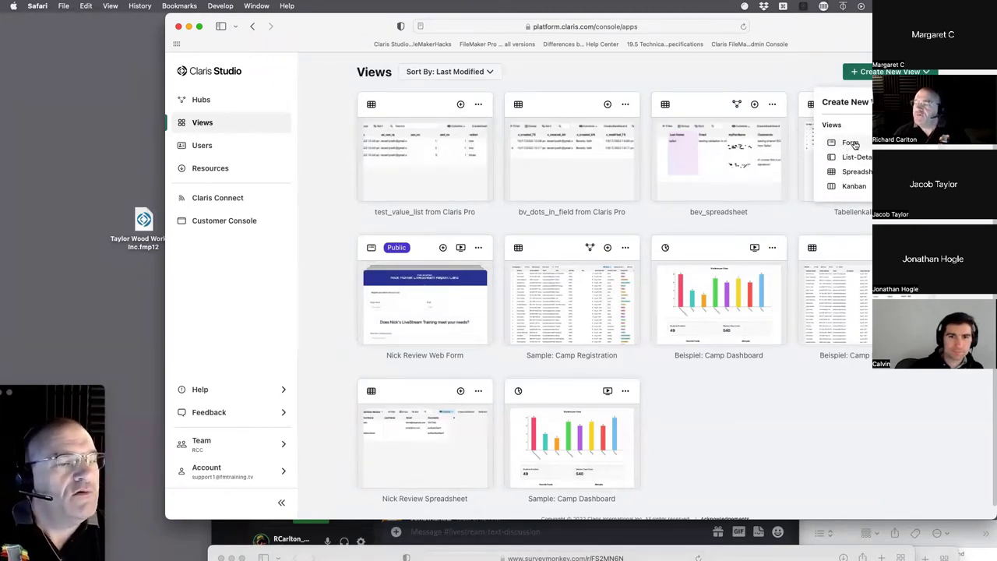
# - Create a new form titled 'Kermit The Frog Rescue' and open the Last Name field's action rules
pyautogui.click(851, 144)
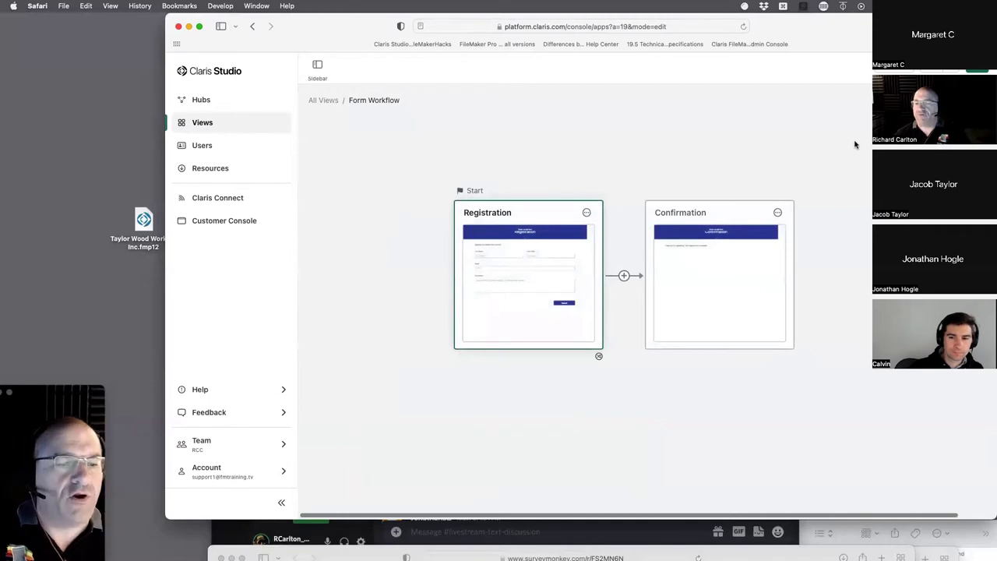
pyautogui.click(517, 228)
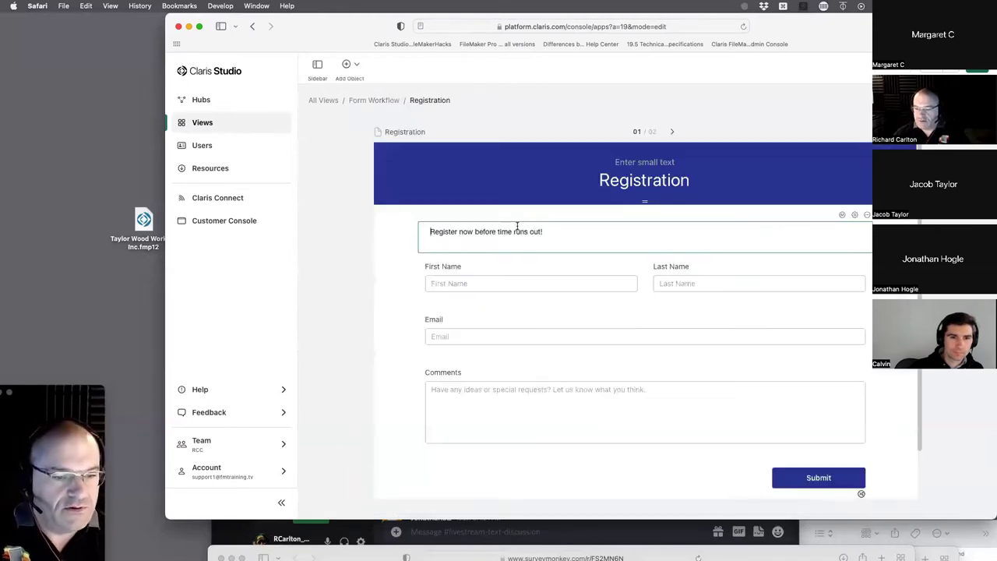
pyautogui.doubleClick(645, 181)
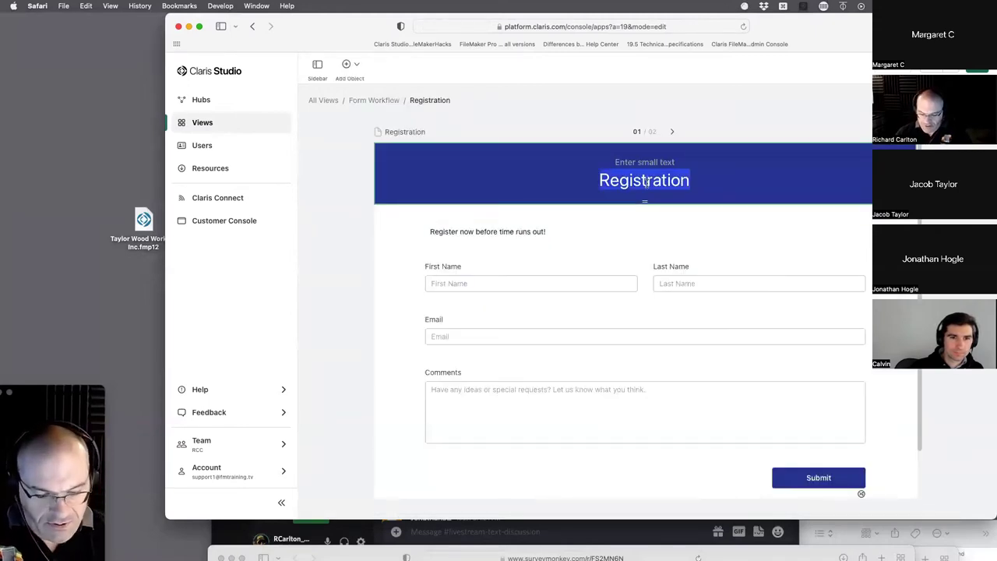
pyautogui.write('Kermit ')
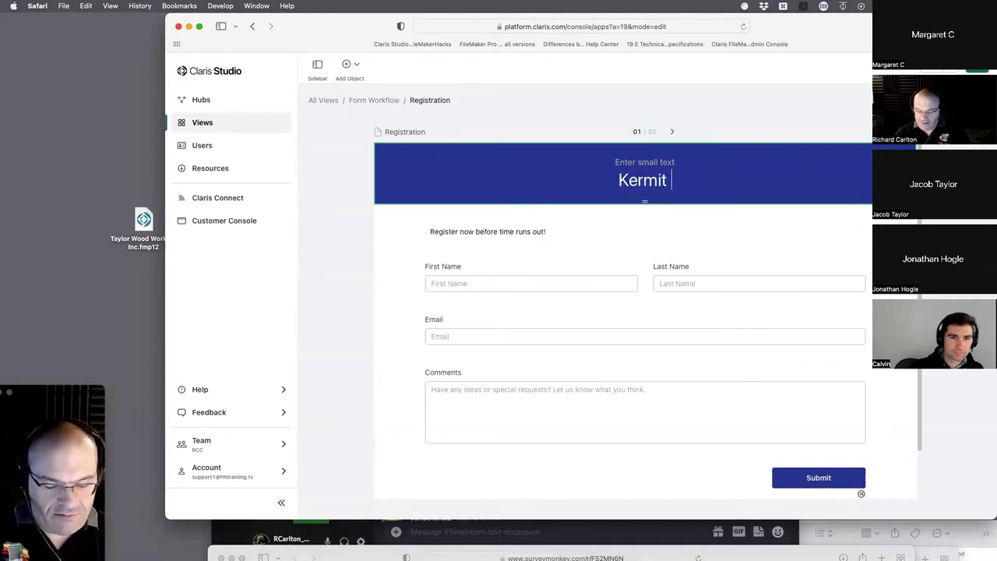
pyautogui.write('The Frog')
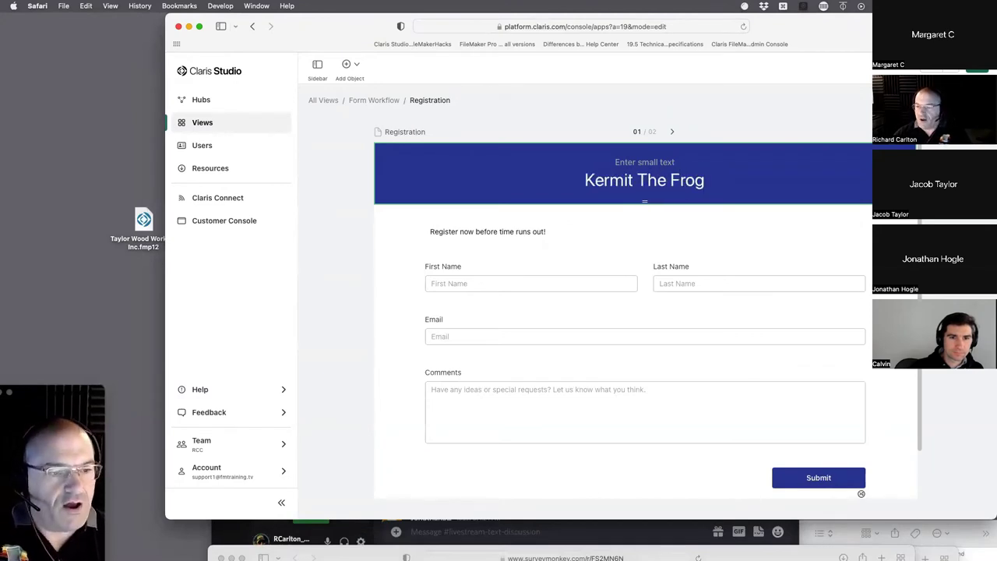
pyautogui.write(' Rescue')
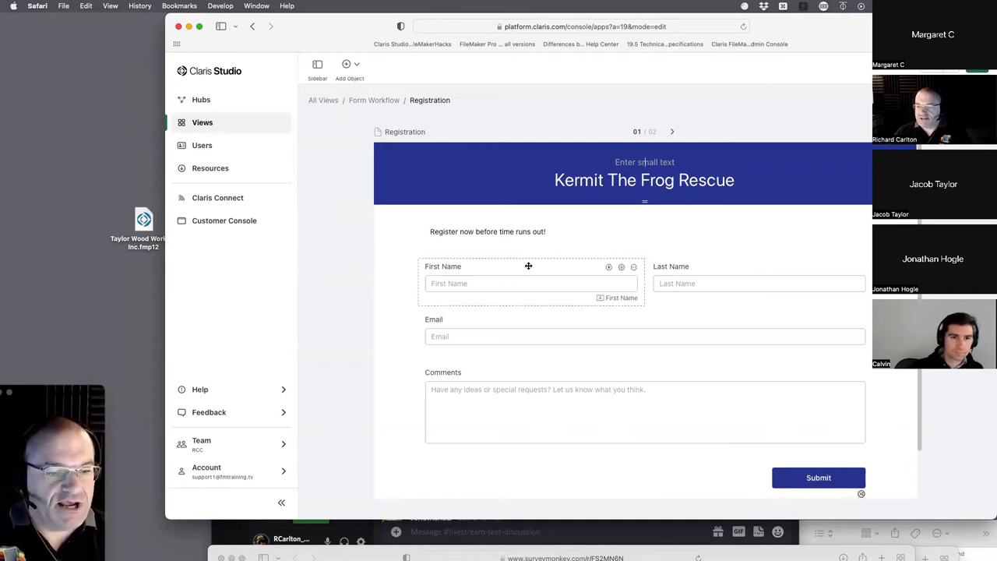
pyautogui.click(456, 285)
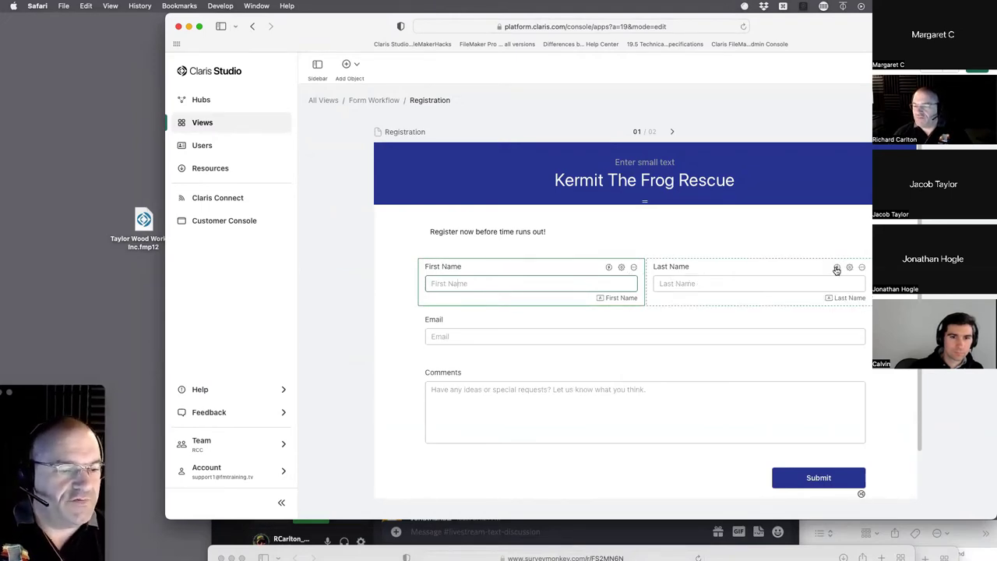
pyautogui.click(837, 267)
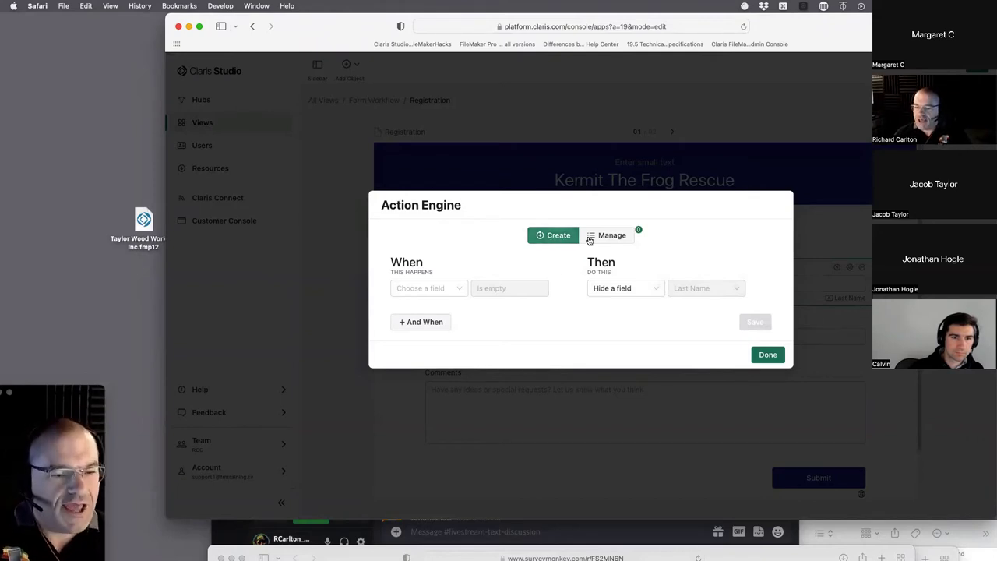
# - Save a rule: when First Name contains Kermit, show the Last Name field
pyautogui.click(612, 239)
pyautogui.click(555, 236)
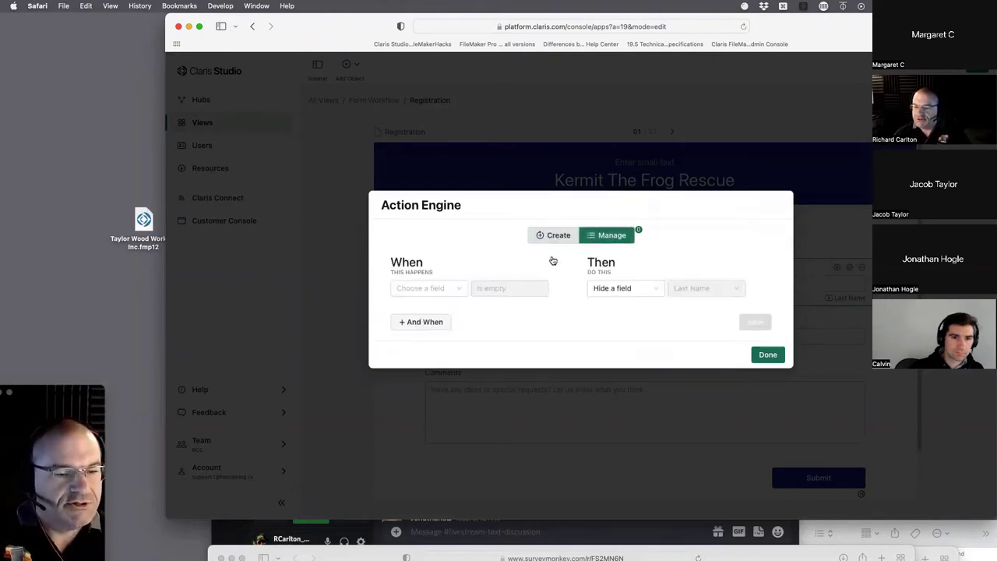
pyautogui.click(446, 296)
pyautogui.click(436, 325)
pyautogui.click(501, 261)
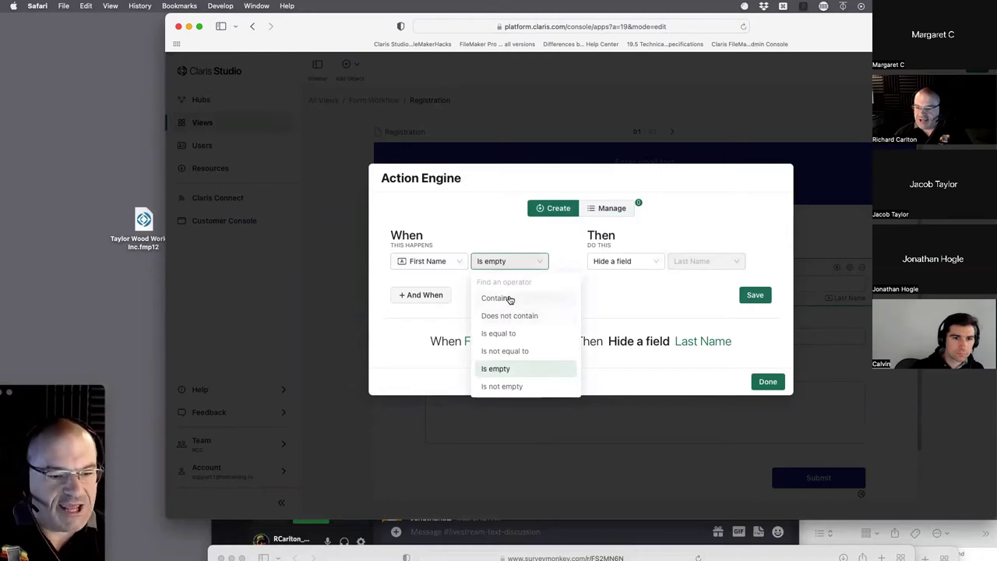
pyautogui.click(496, 298)
pyautogui.click(573, 261)
pyautogui.write('K')
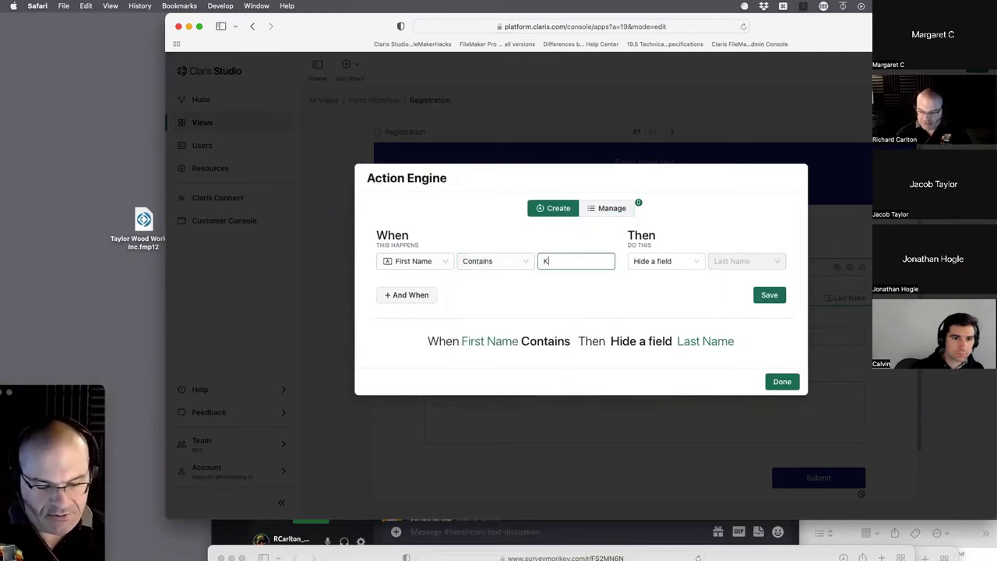
pyautogui.write('ermit')
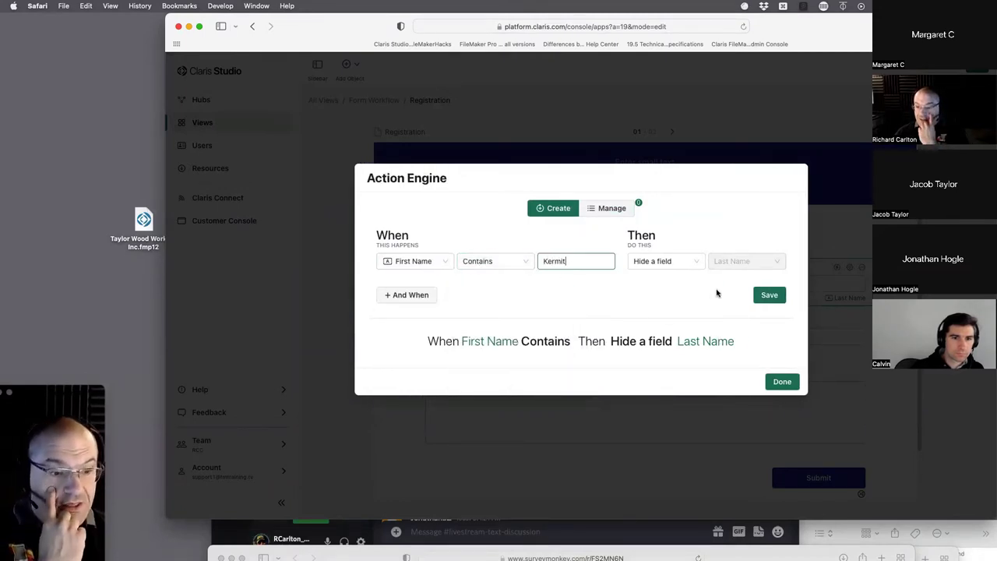
pyautogui.click(695, 262)
pyautogui.click(678, 315)
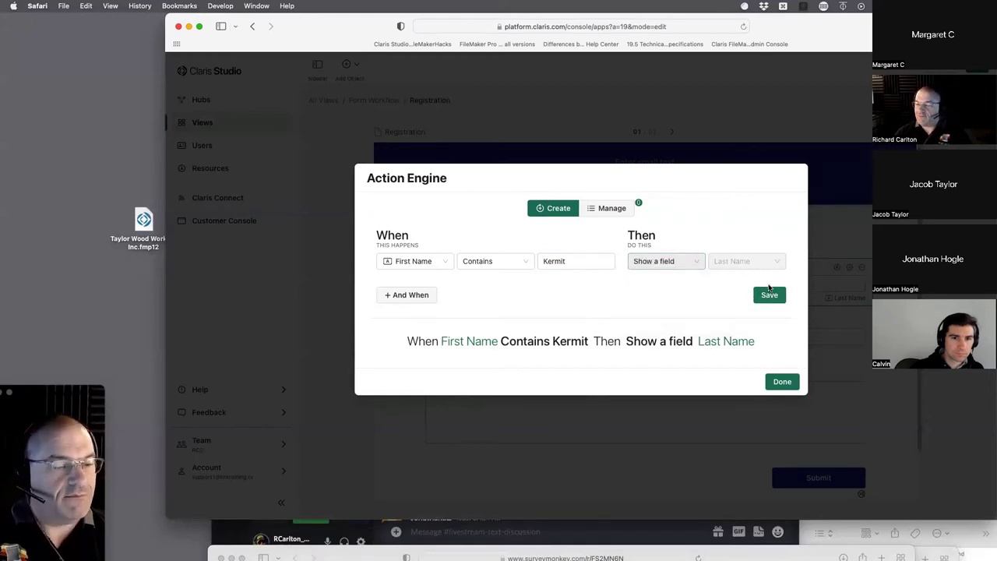
pyautogui.click(769, 295)
pyautogui.click(767, 355)
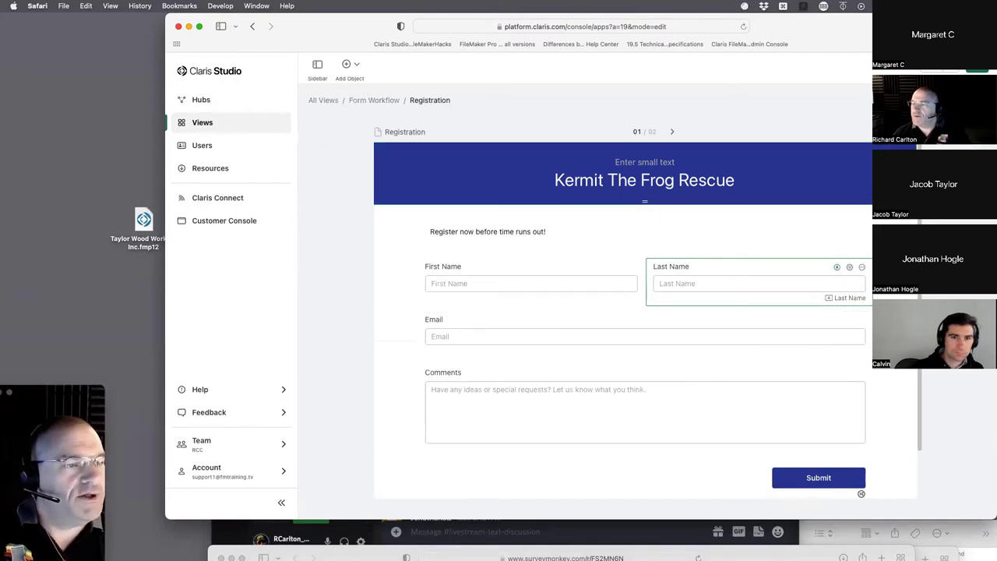
# - Enable the form's public sharing link and copy it
pyautogui.click(903, 64)
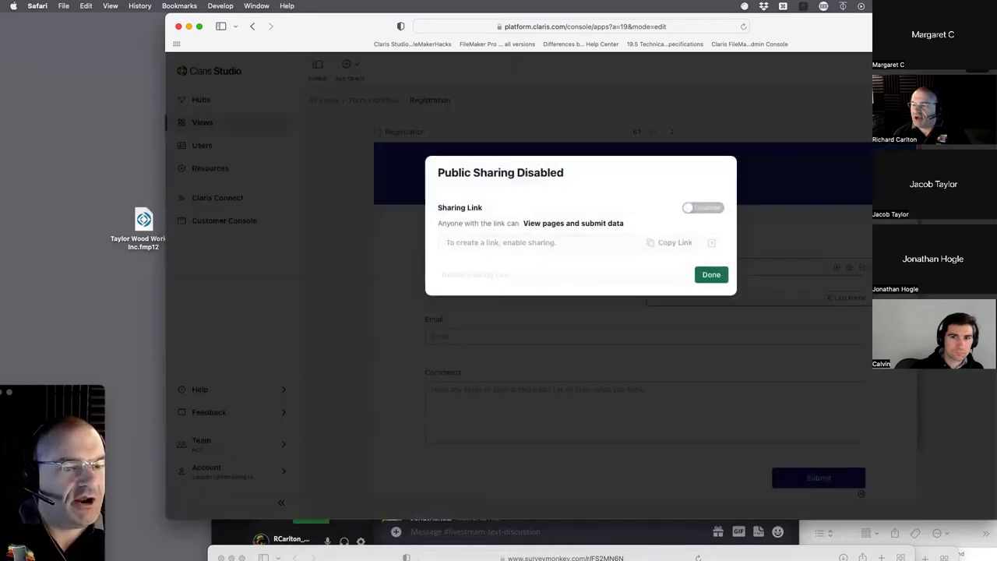
pyautogui.click(713, 209)
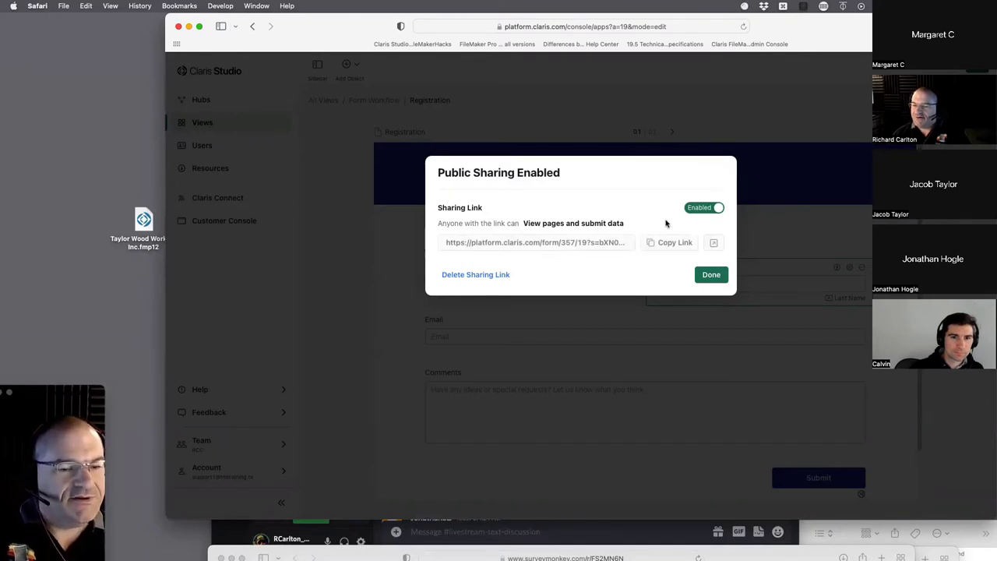
pyautogui.click(703, 209)
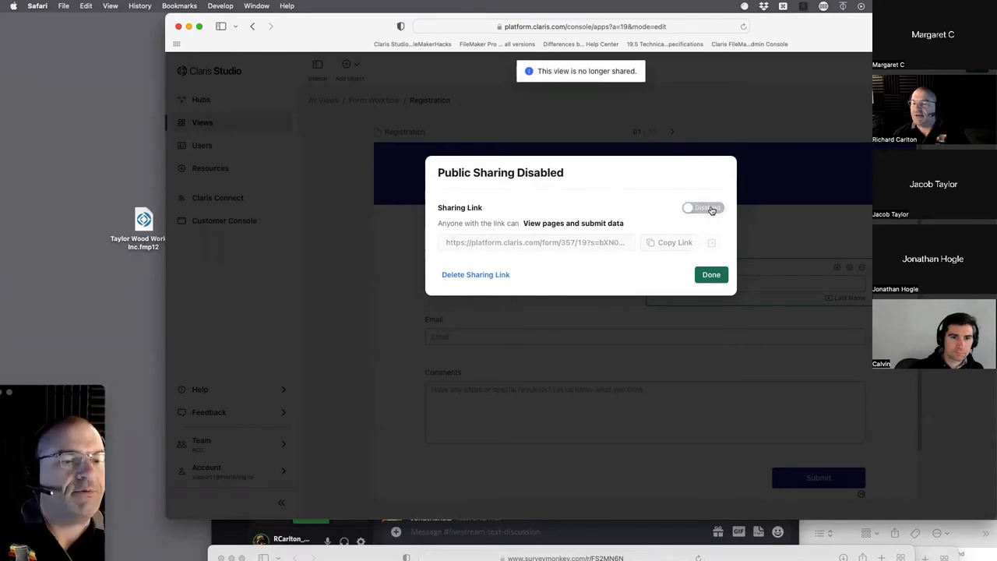
pyautogui.click(706, 209)
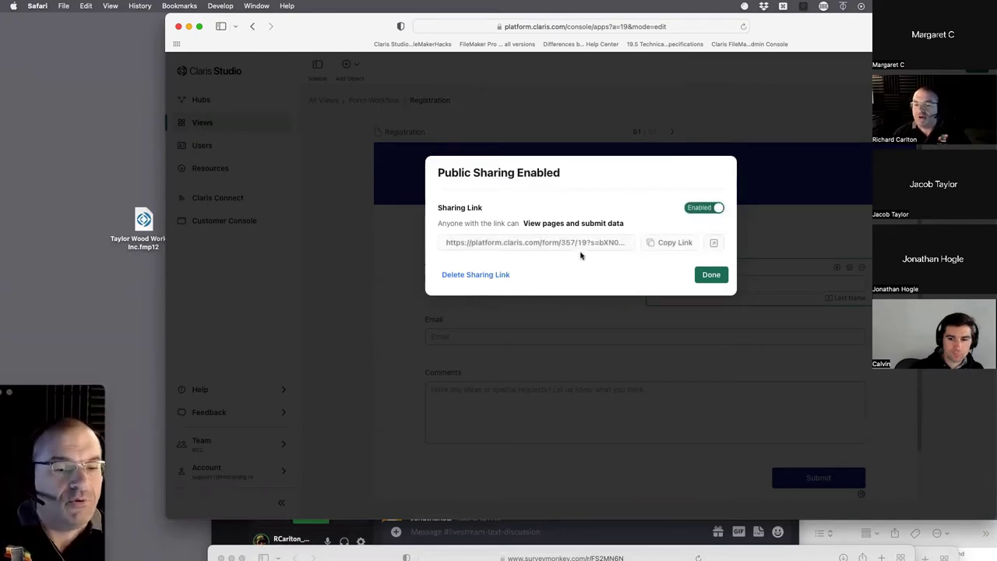
pyautogui.click(664, 243)
pyautogui.click(711, 276)
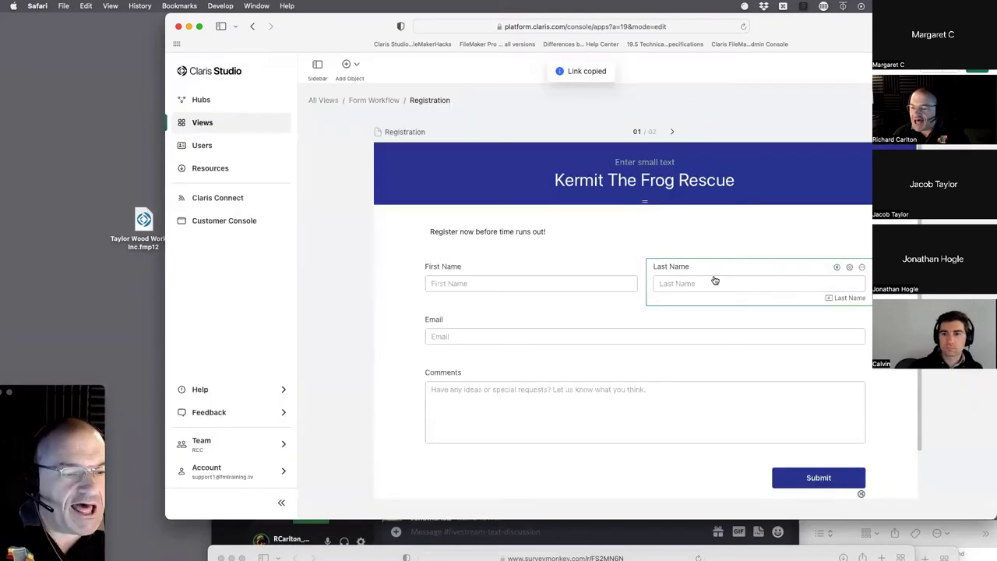
# - Switch over to Discord's livestream text channel
pyautogui.moveTo(3, 166)
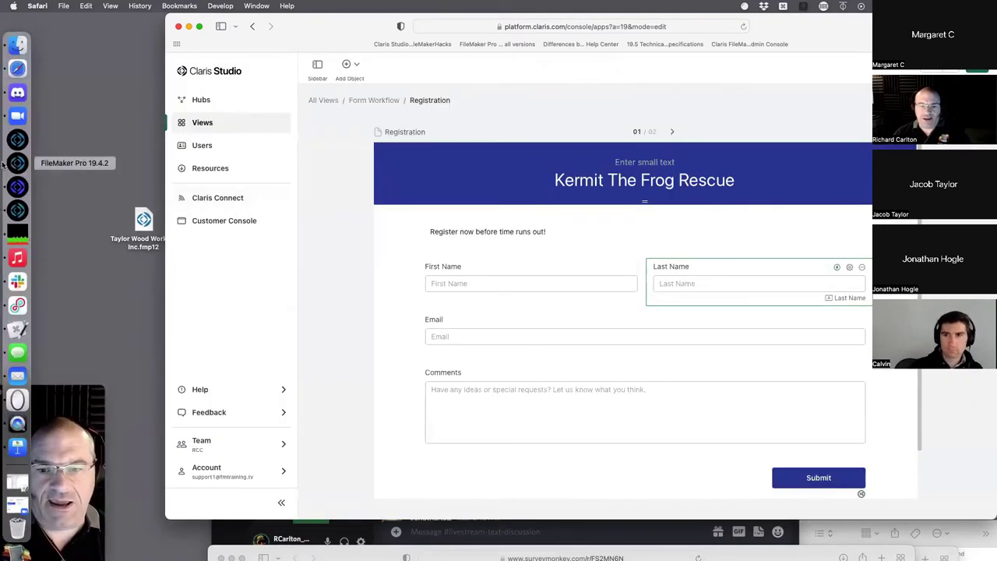
pyautogui.click(17, 91)
pyautogui.scroll(-5, 533, 464)
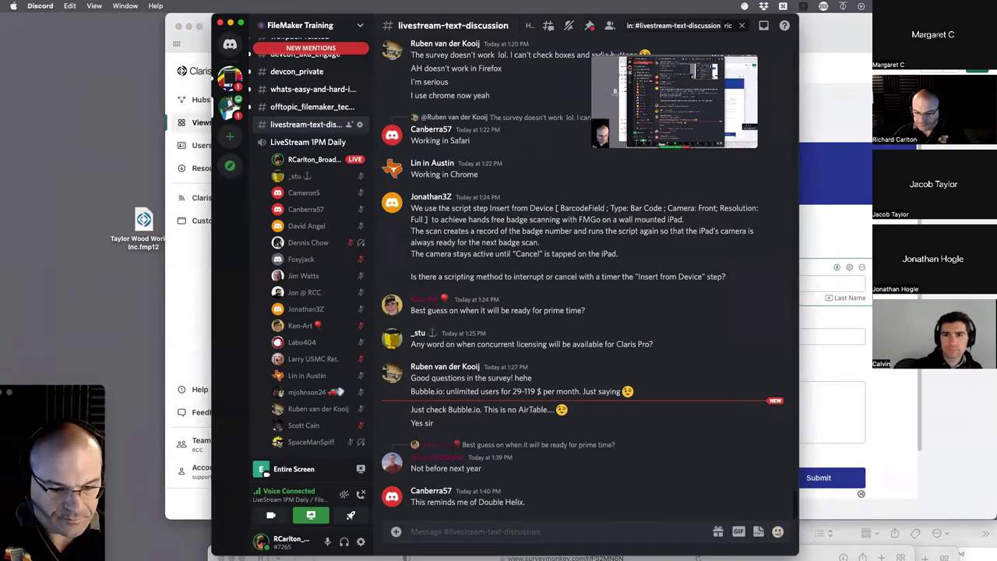
# - Paste the public form link into the Discord livestream channel and send it
pyautogui.press('super+v')
pyautogui.press('super+z')
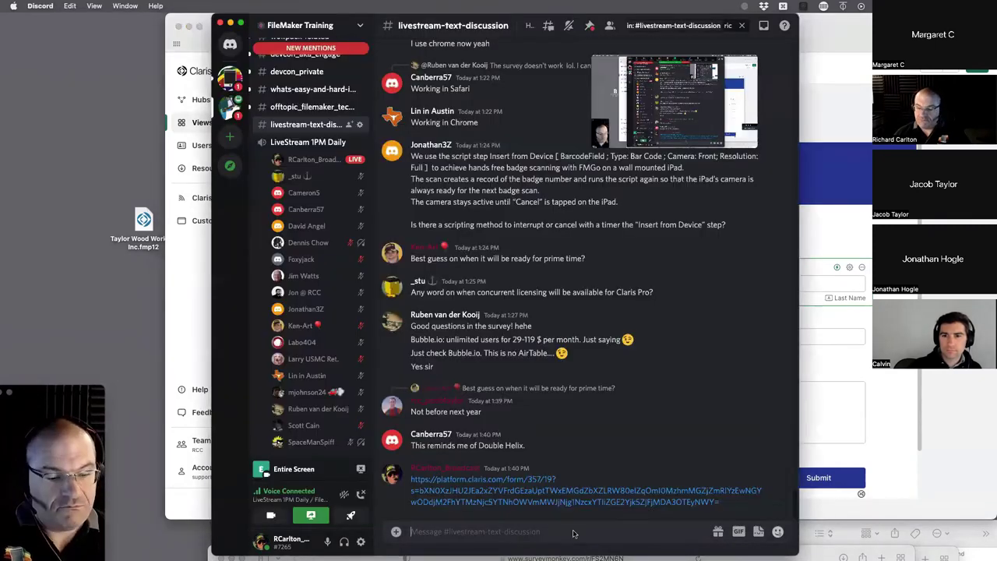
# - Open the shared form link and enter kermit in the public form's First Name
pyautogui.click(558, 497)
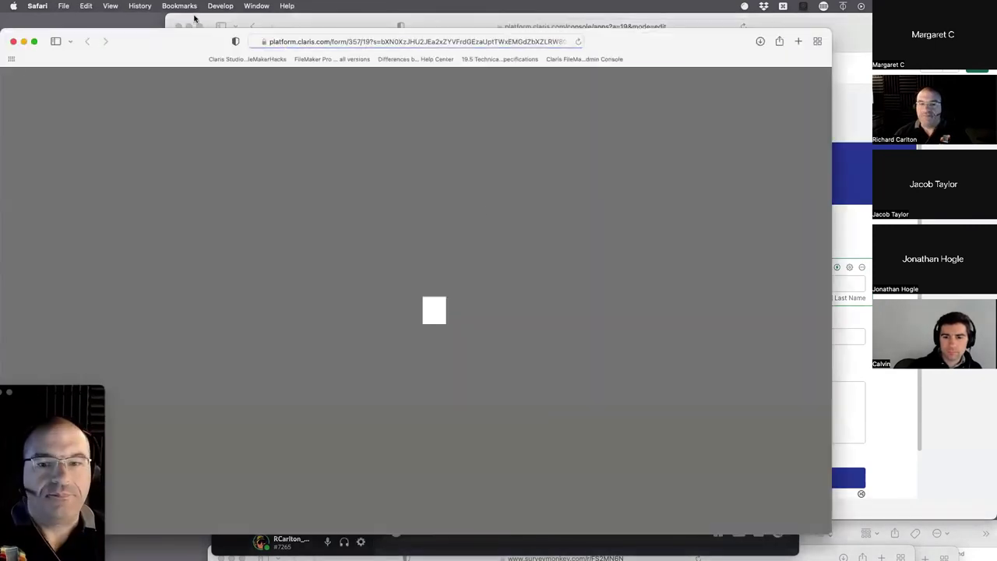
pyautogui.moveTo(179, 37); pyautogui.dragTo(311, 58)
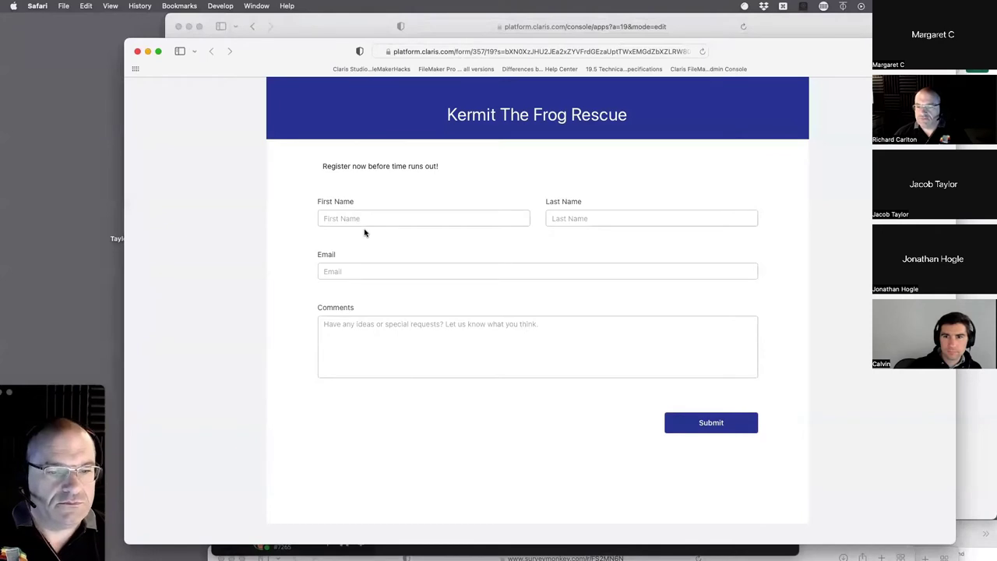
pyautogui.click(365, 219)
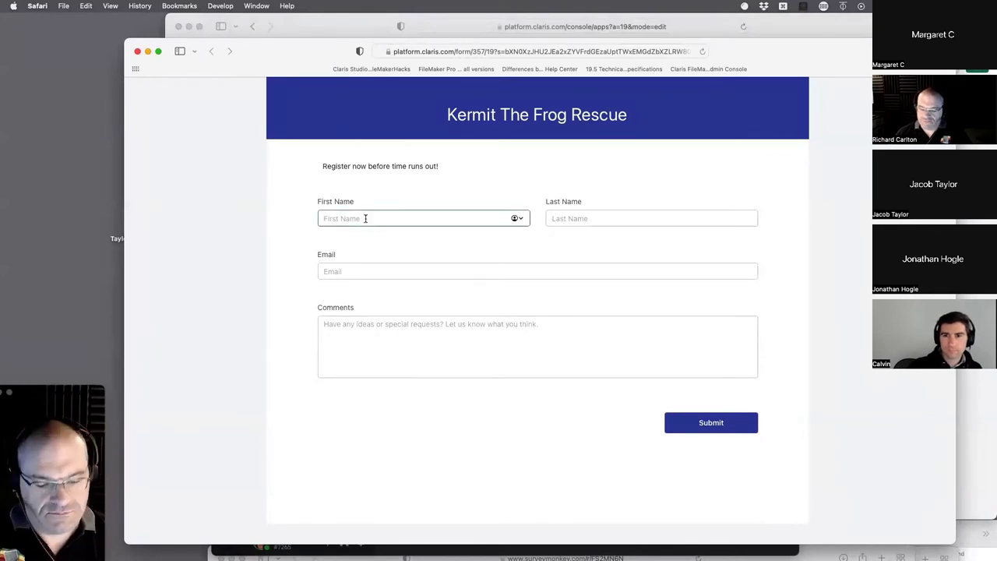
pyautogui.write('kermit')
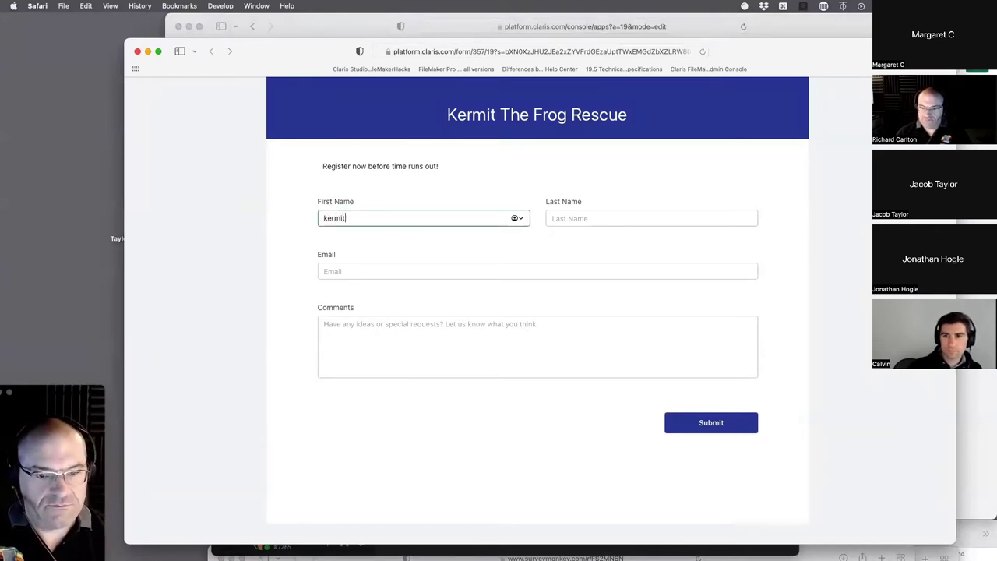
pyautogui.click(813, 196)
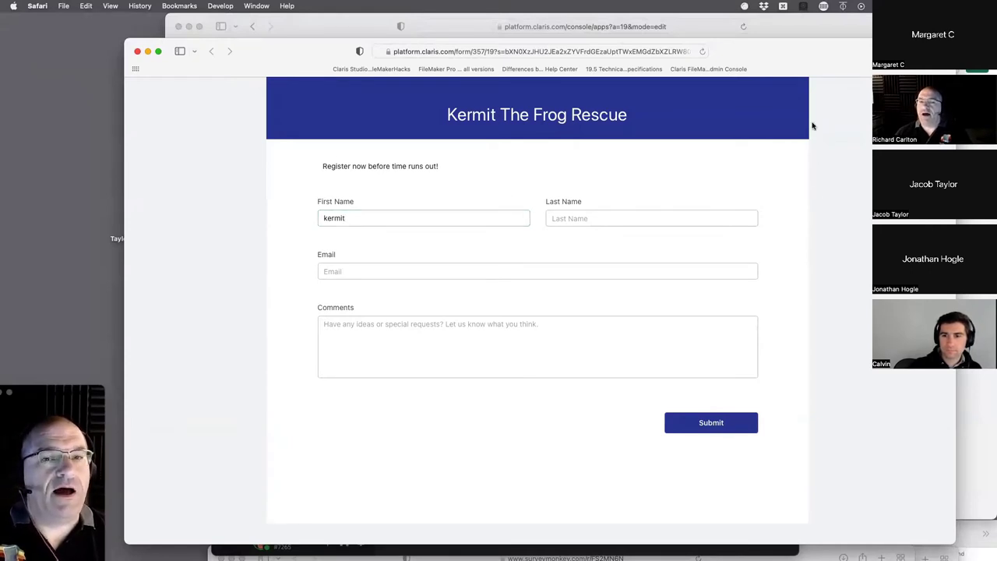
# - Reload the public form page and bring the Claris Studio editor back in front
pyautogui.moveTo(783, 56); pyautogui.dragTo(844, 326)
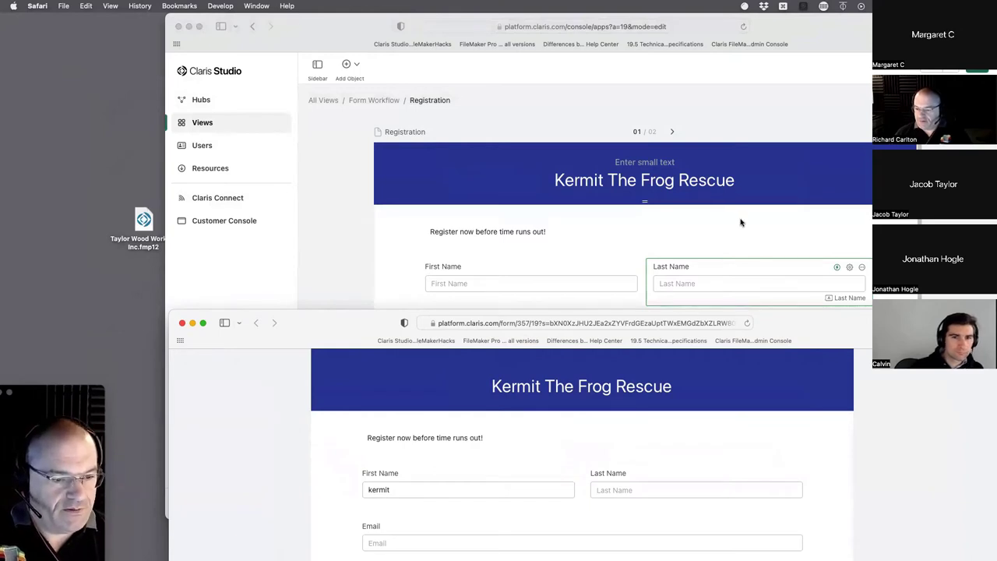
pyautogui.click(746, 324)
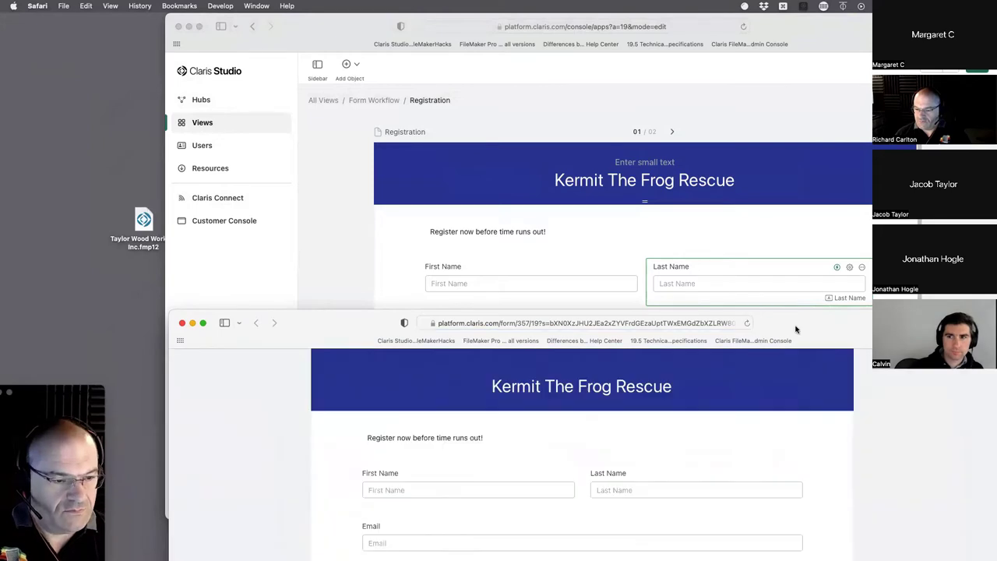
pyautogui.moveTo(795, 328); pyautogui.dragTo(798, 185)
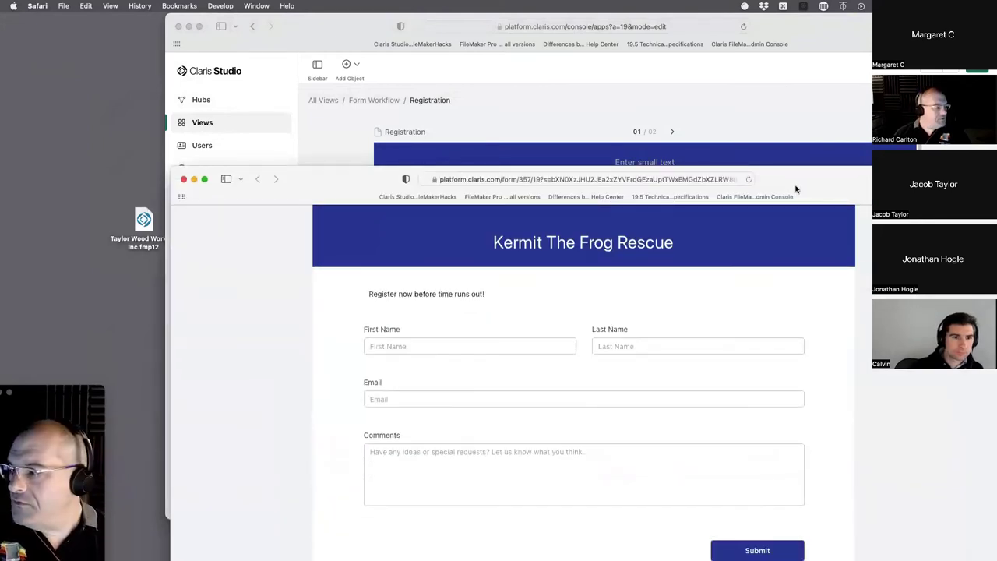
pyautogui.click(746, 118)
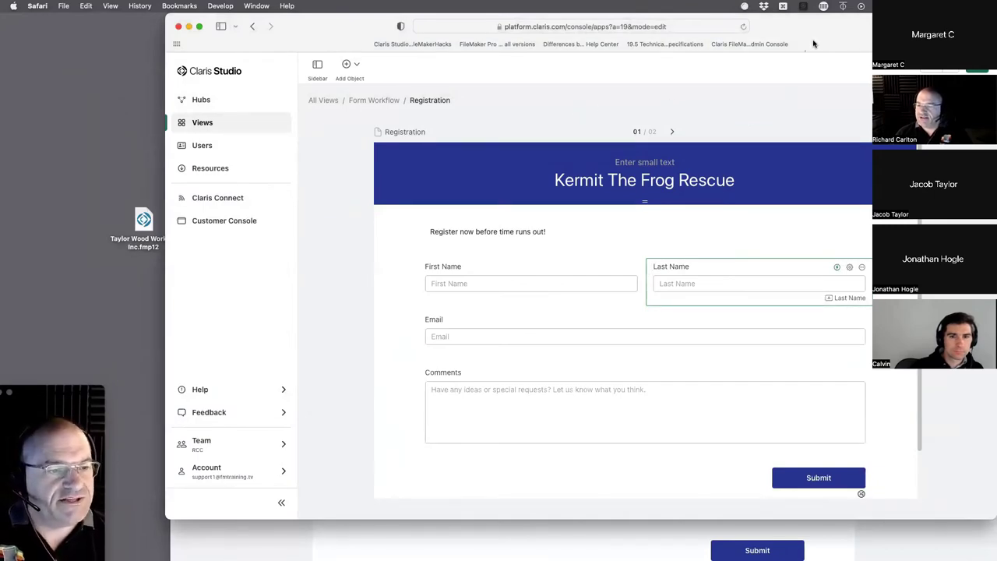
pyautogui.moveTo(813, 44); pyautogui.dragTo(790, 55)
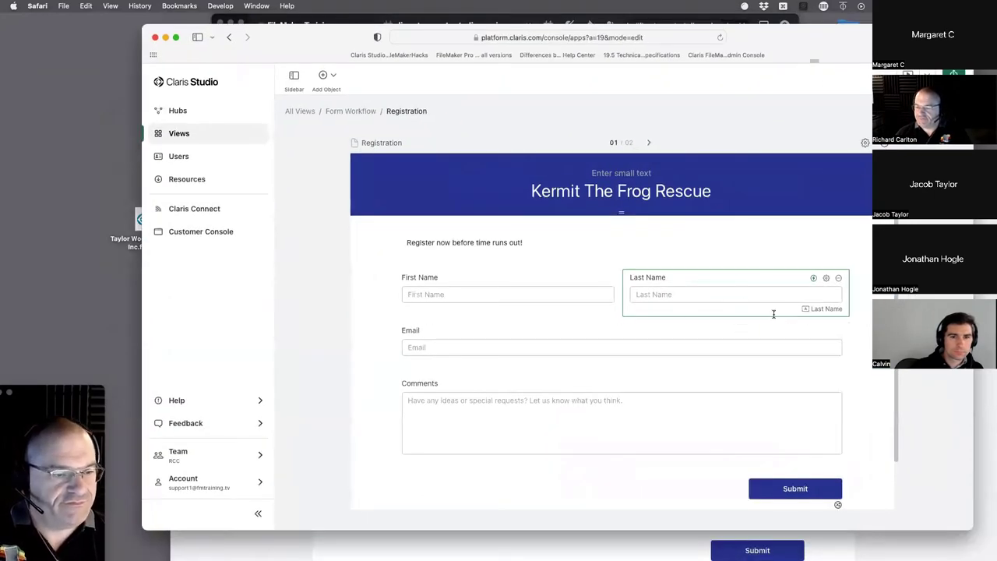
pyautogui.click(813, 278)
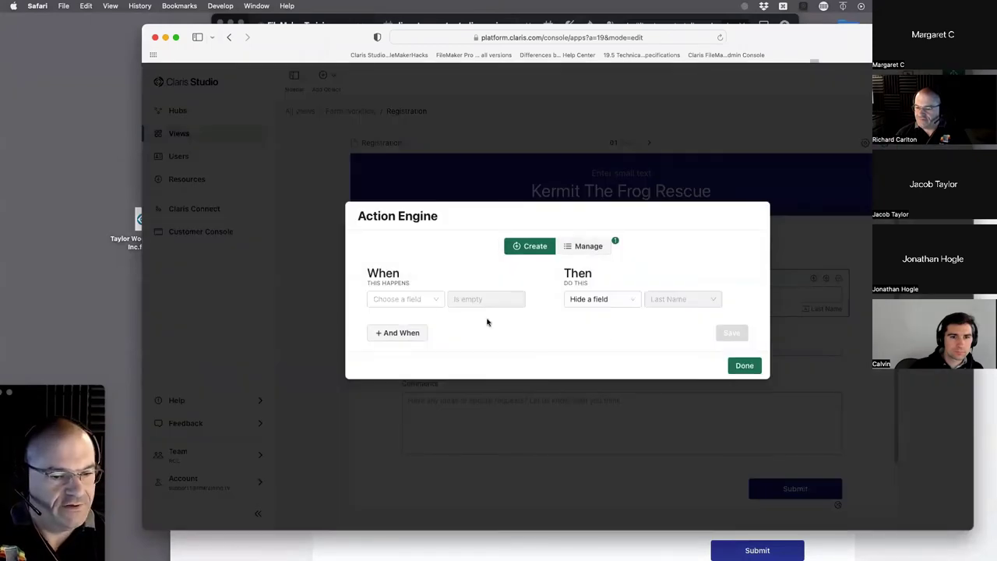
pyautogui.click(585, 245)
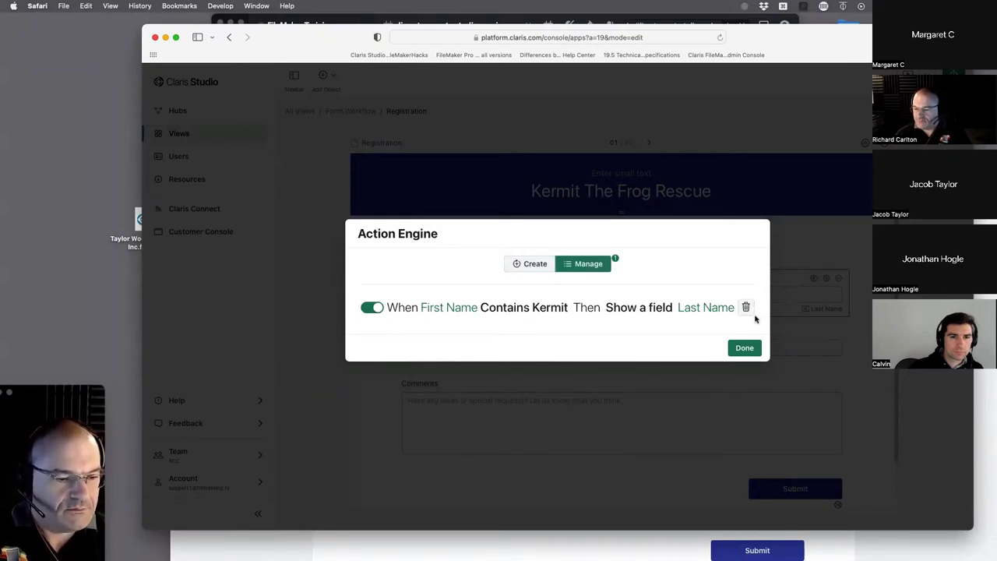
pyautogui.click(752, 349)
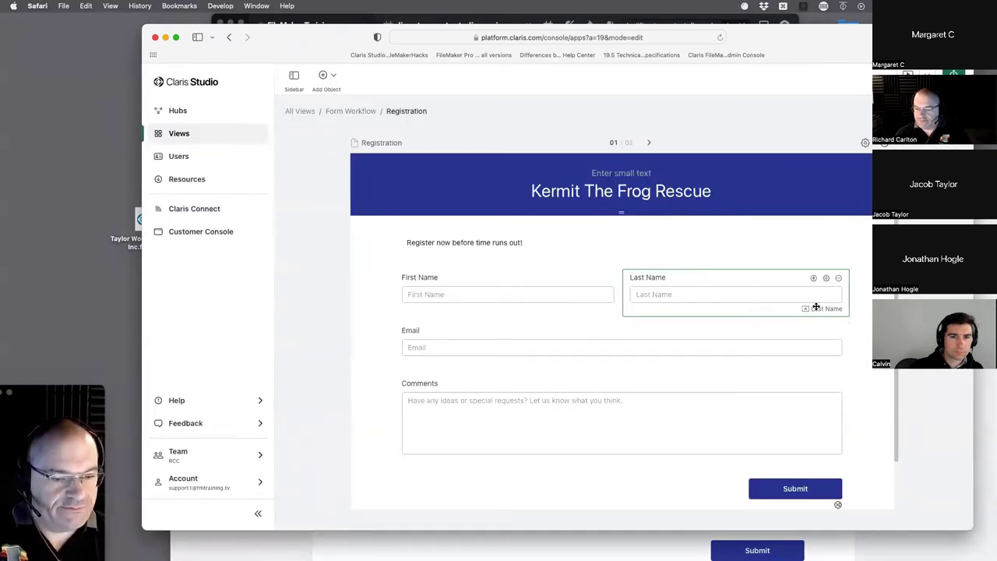
pyautogui.click(622, 320)
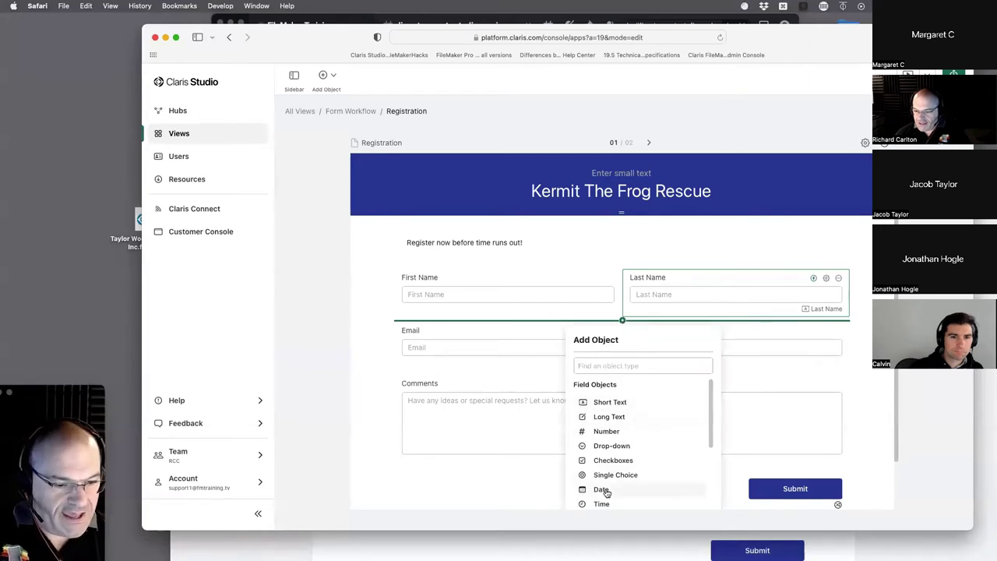
# - Insert a text block between Last Name and Email reading 'Kermit Sucks!!!!'
pyautogui.scroll(-5, 605, 491)
pyautogui.click(609, 434)
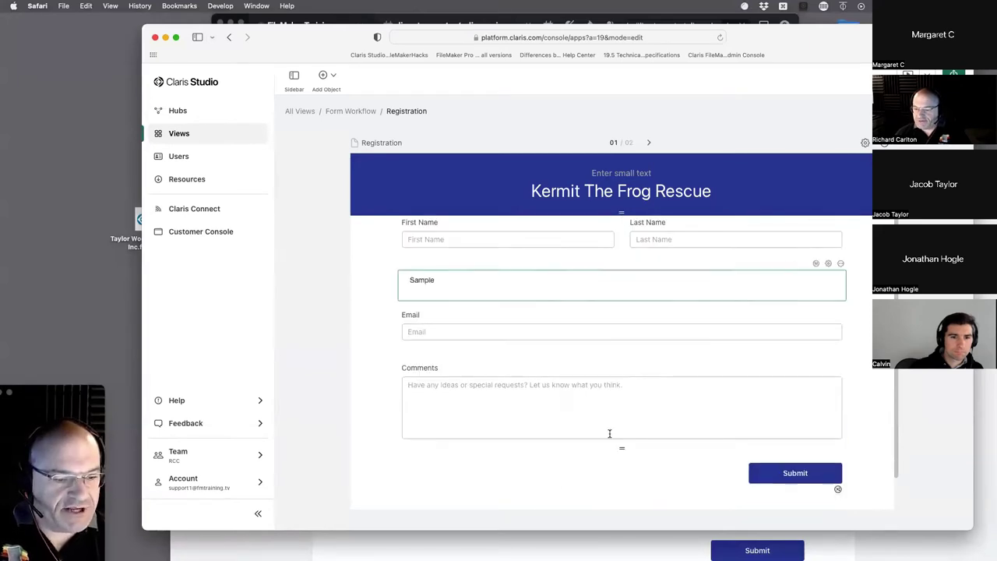
pyautogui.doubleClick(418, 279)
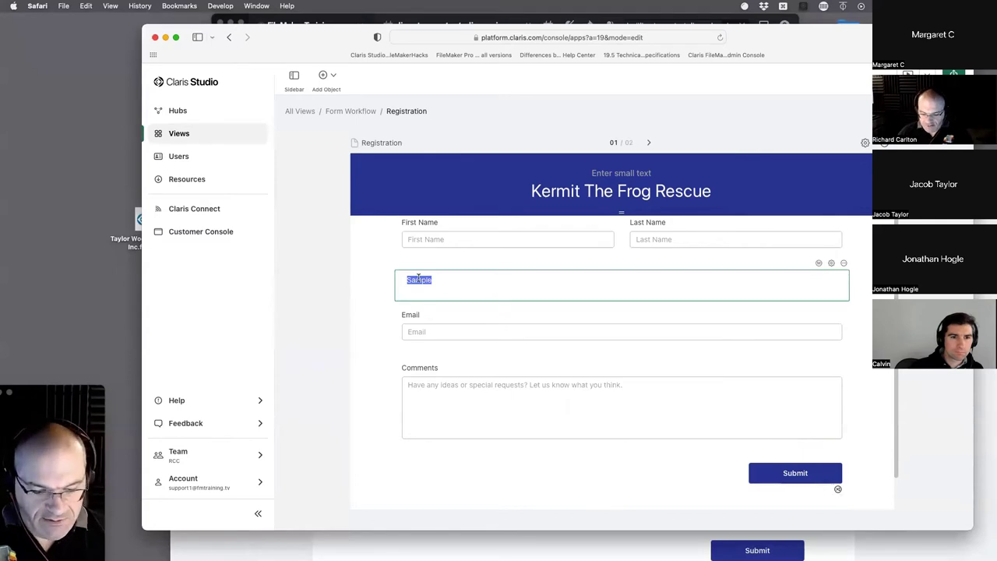
pyautogui.write('Kermit S')
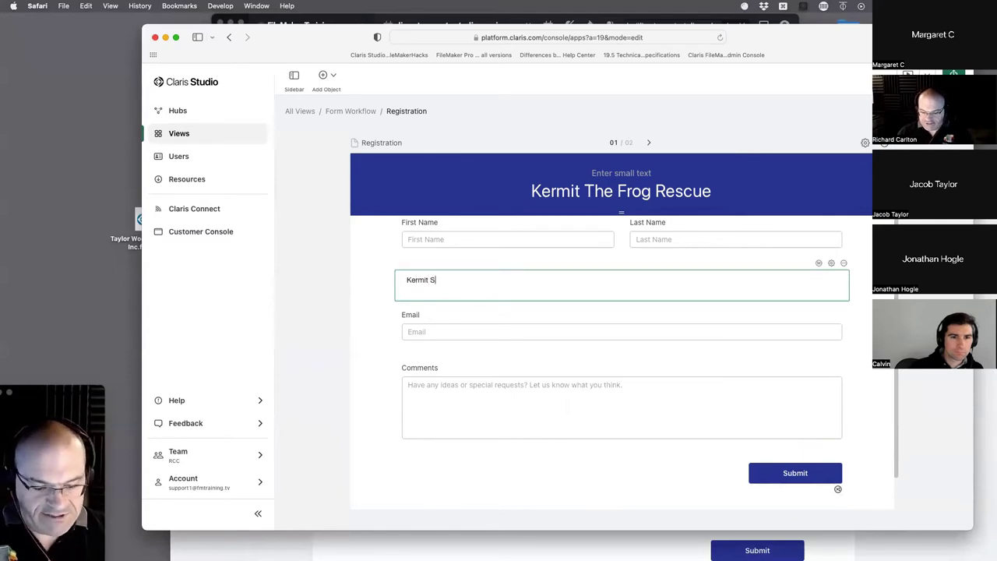
pyautogui.write('ucks!')
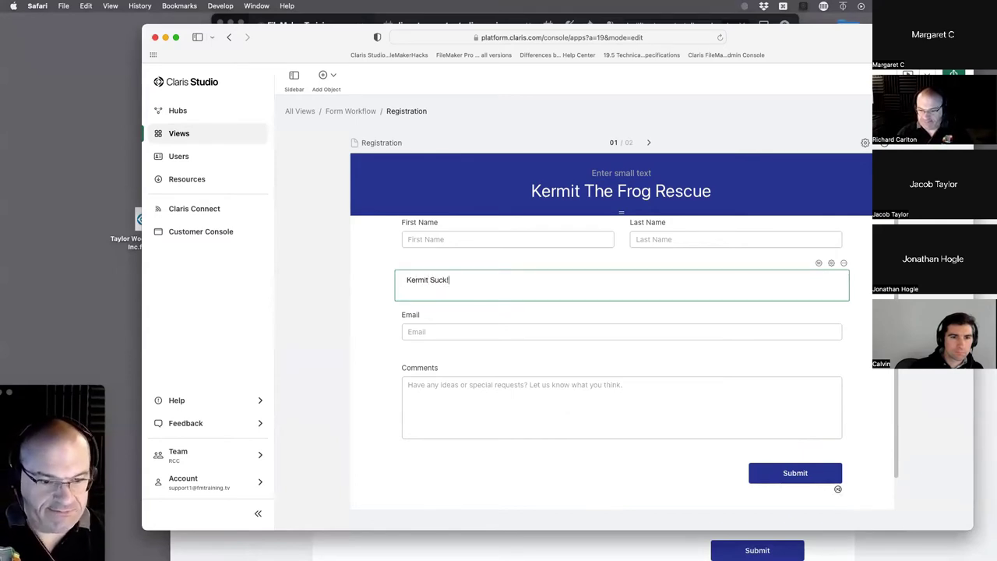
pyautogui.write('!!!')
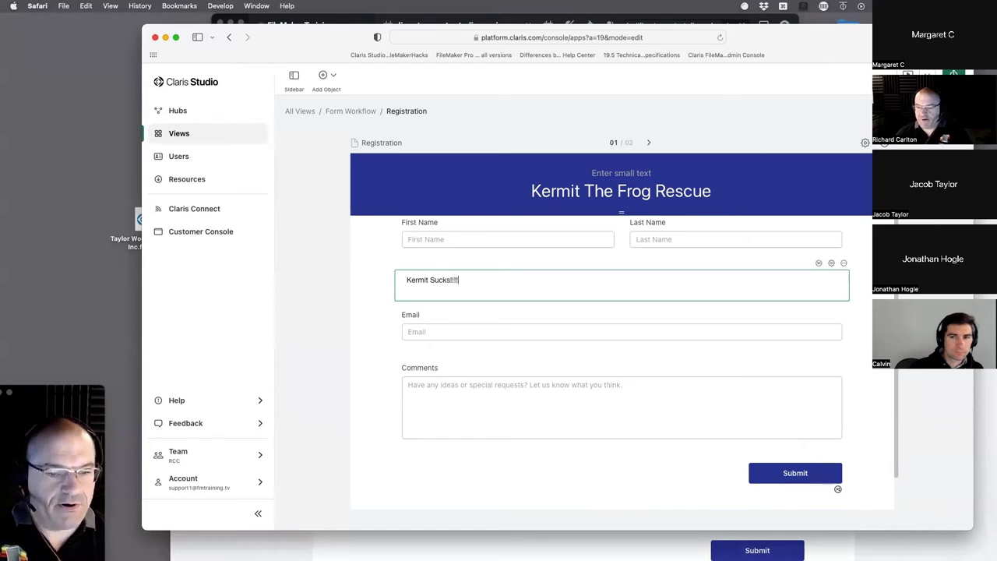
pyautogui.click(362, 281)
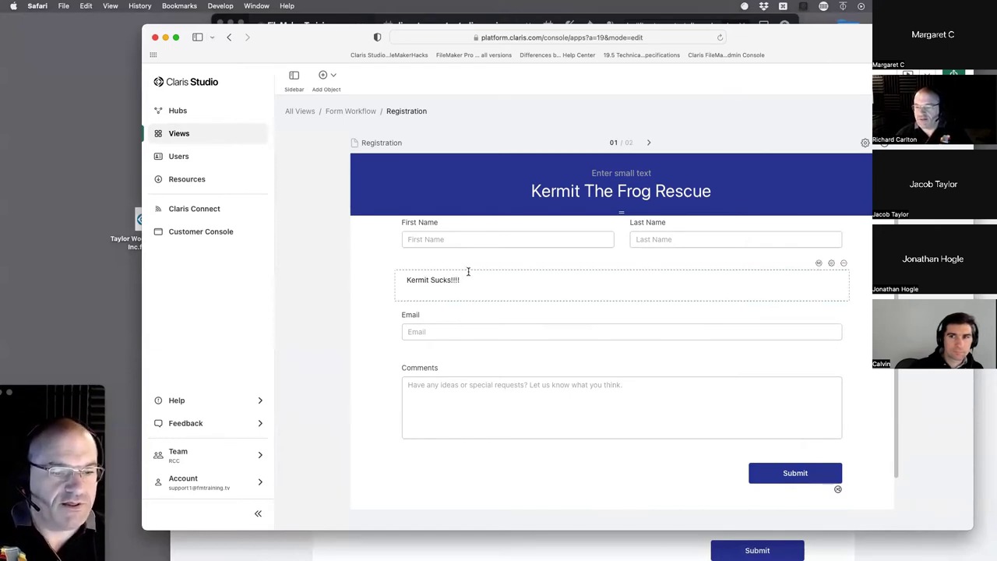
pyautogui.moveTo(820, 267)
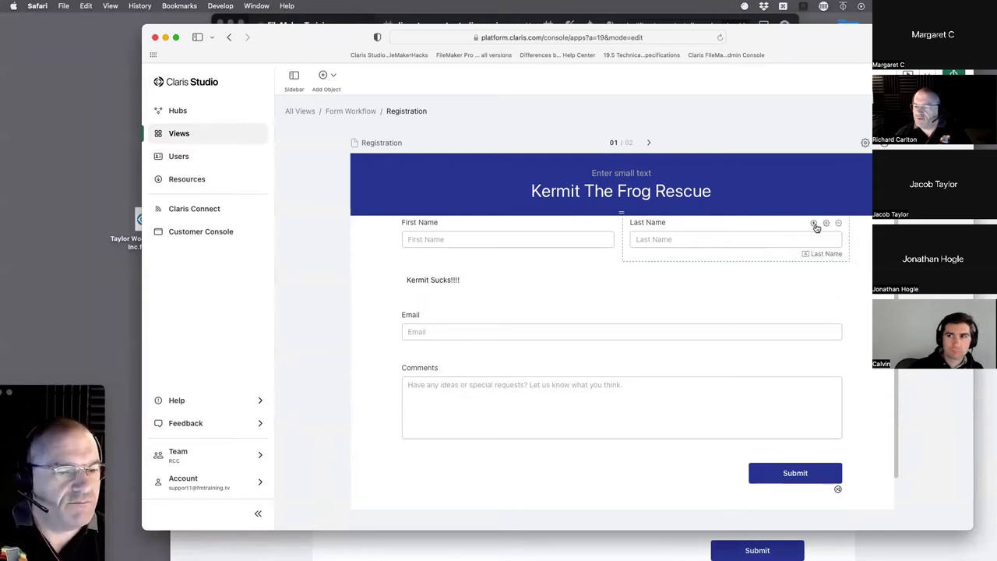
# - Open the Last Name rule editor, try an extra 'Last Name is empty' condition, then delete it
pyautogui.click(814, 223)
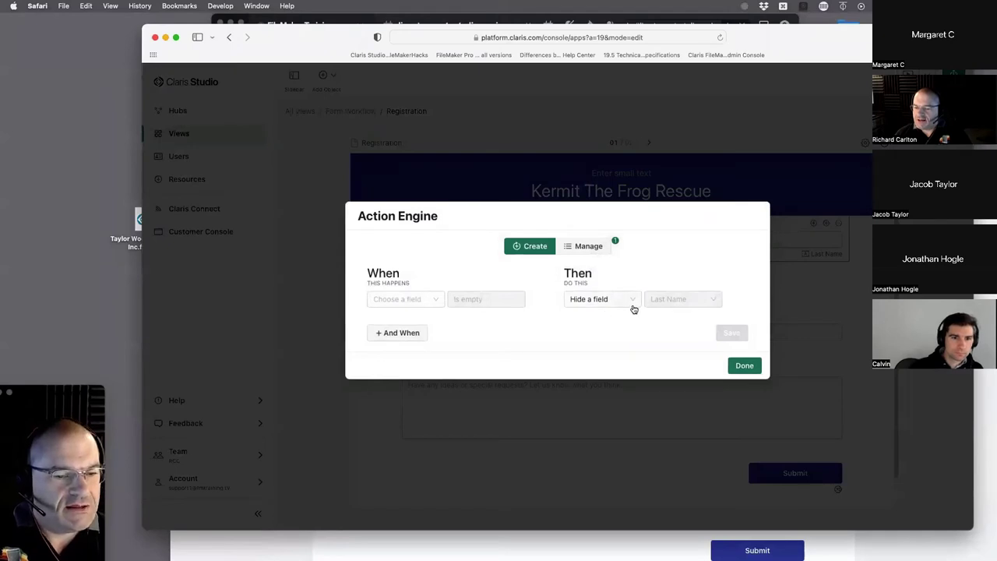
pyautogui.click(394, 332)
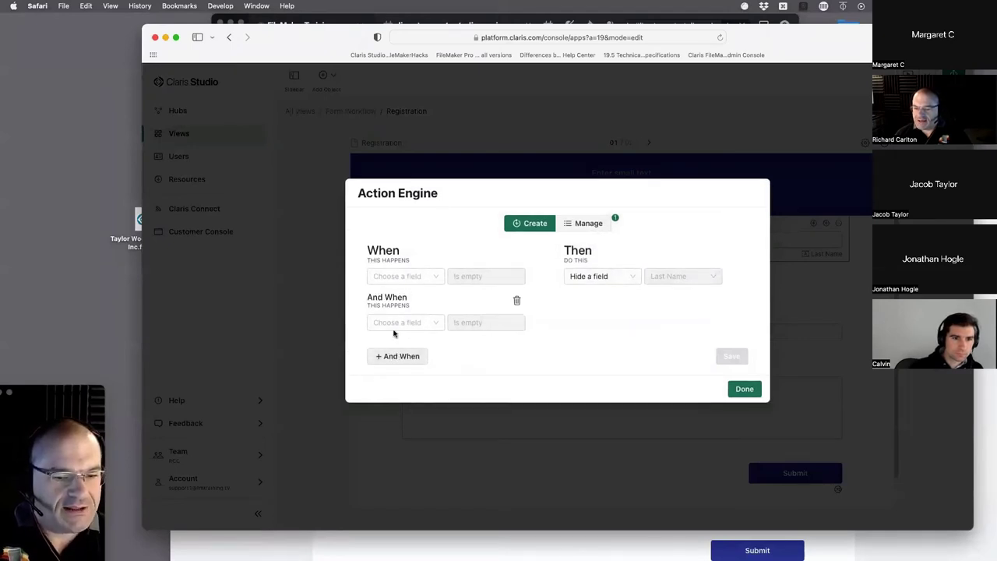
pyautogui.click(403, 324)
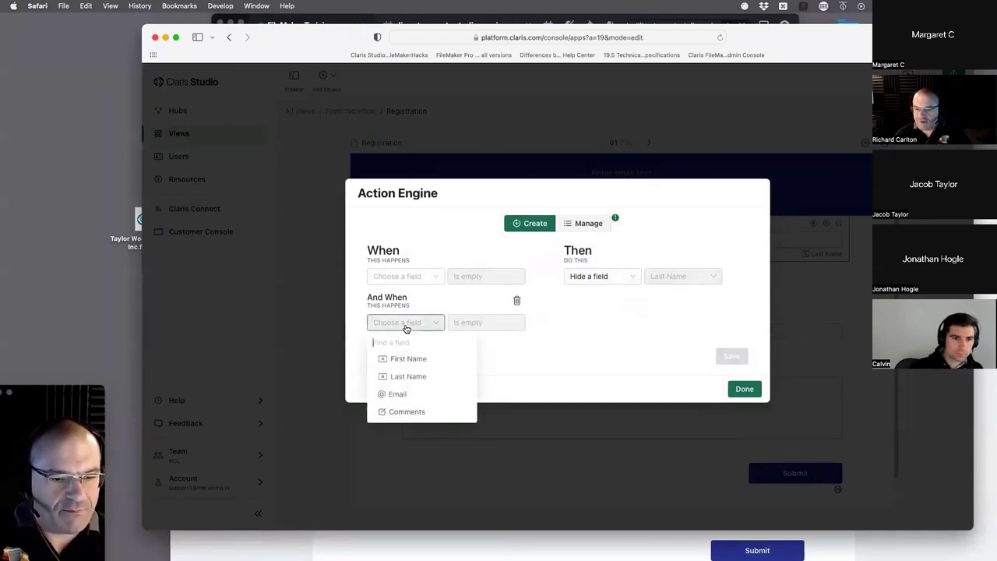
pyautogui.click(409, 376)
pyautogui.click(475, 299)
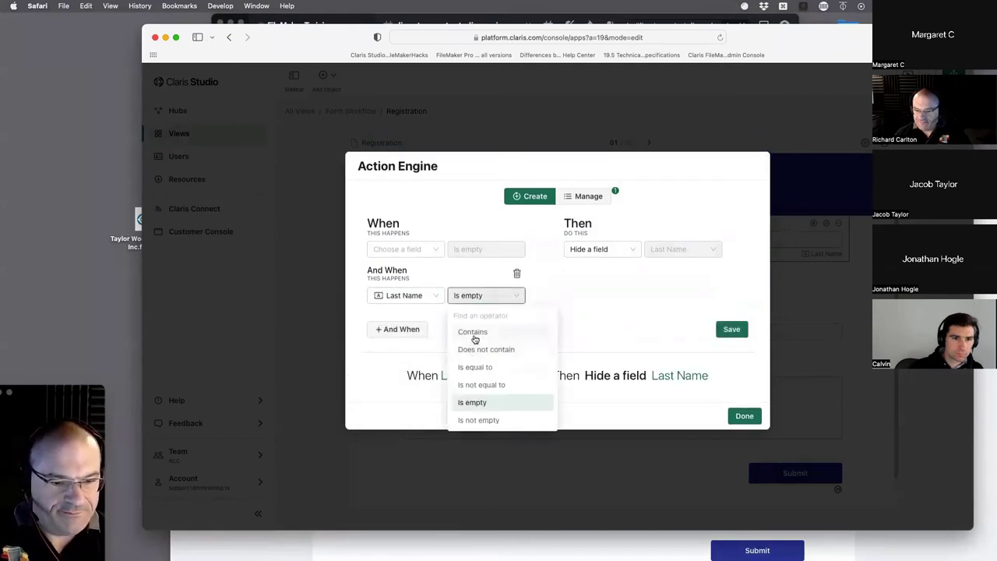
pyautogui.click(472, 402)
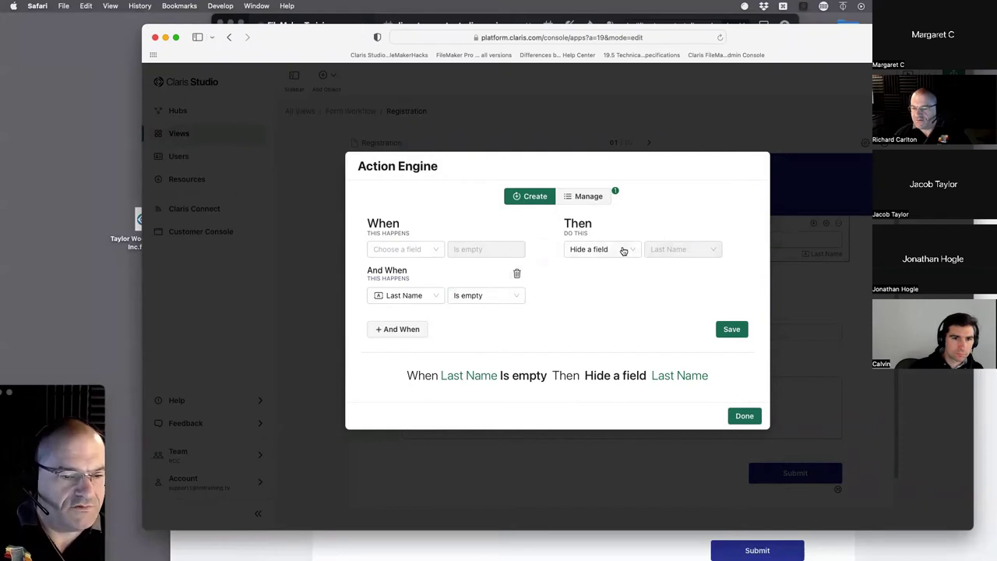
pyautogui.click(516, 273)
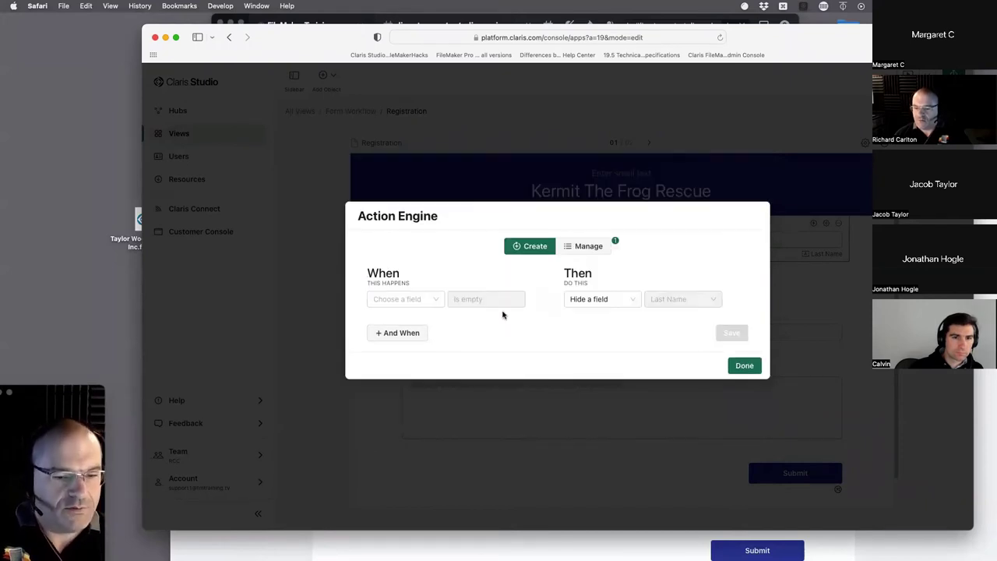
# - Set the condition field to First Name and review the existing rule in Manage
pyautogui.click(409, 300)
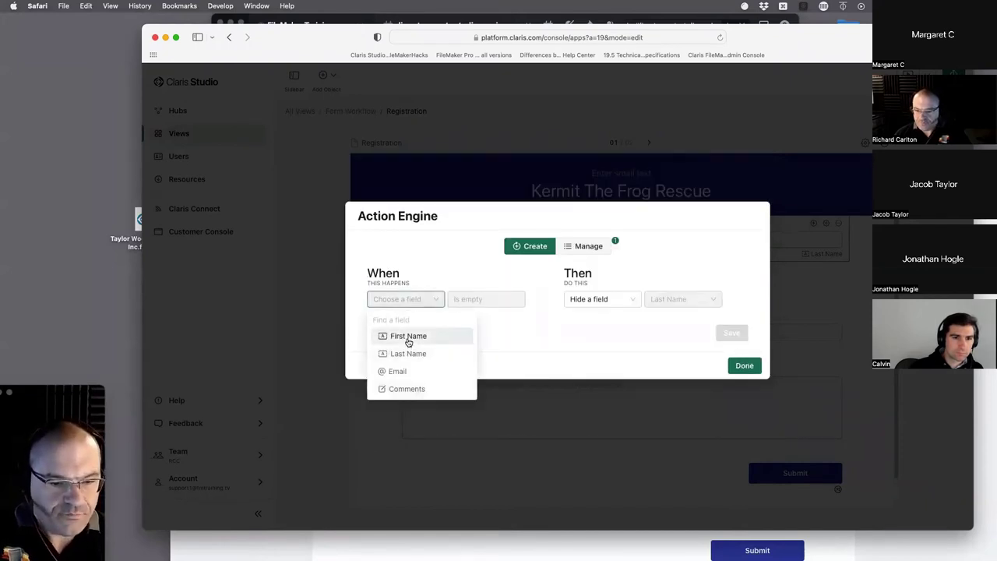
pyautogui.click(408, 340)
pyautogui.click(492, 274)
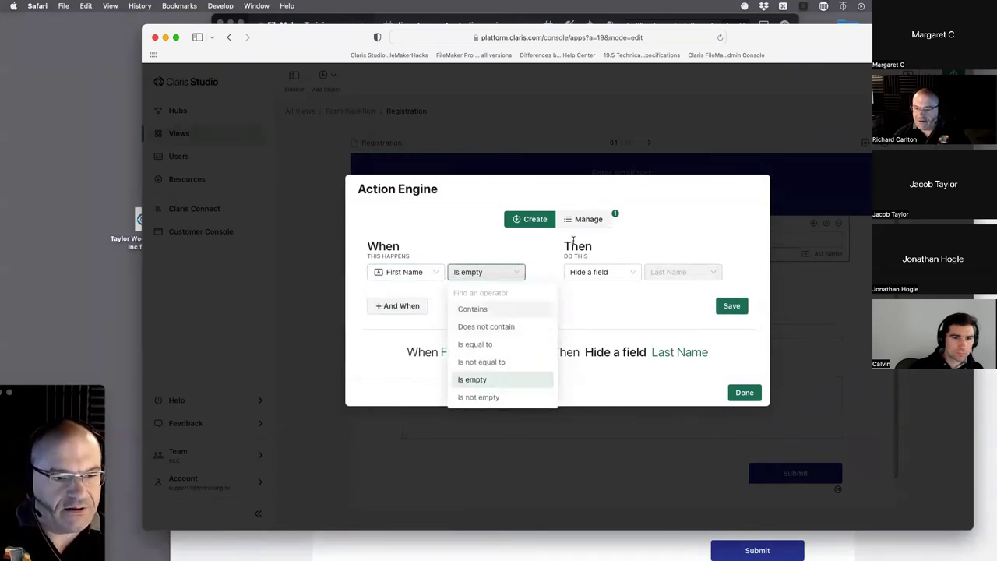
pyautogui.click(585, 220)
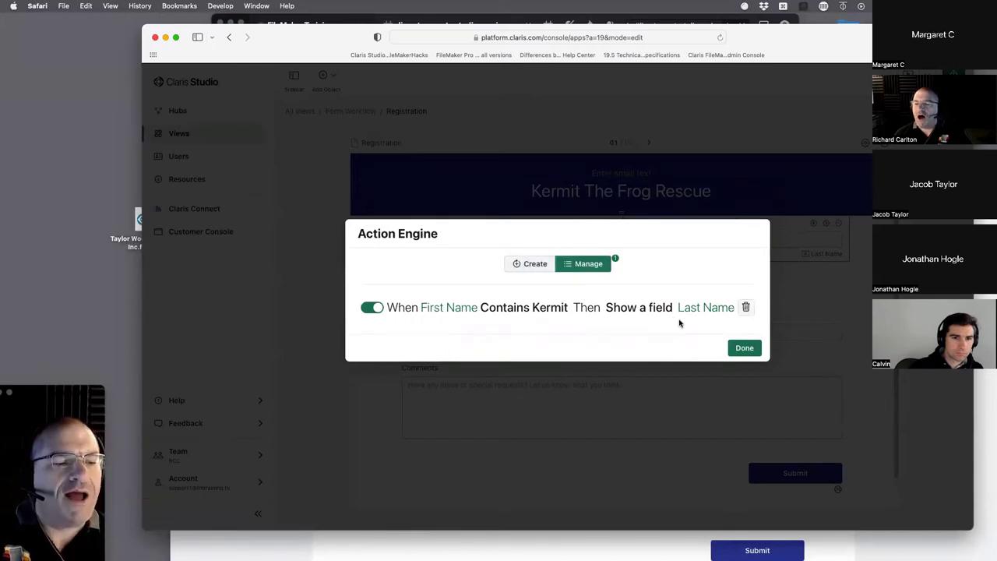
pyautogui.click(533, 264)
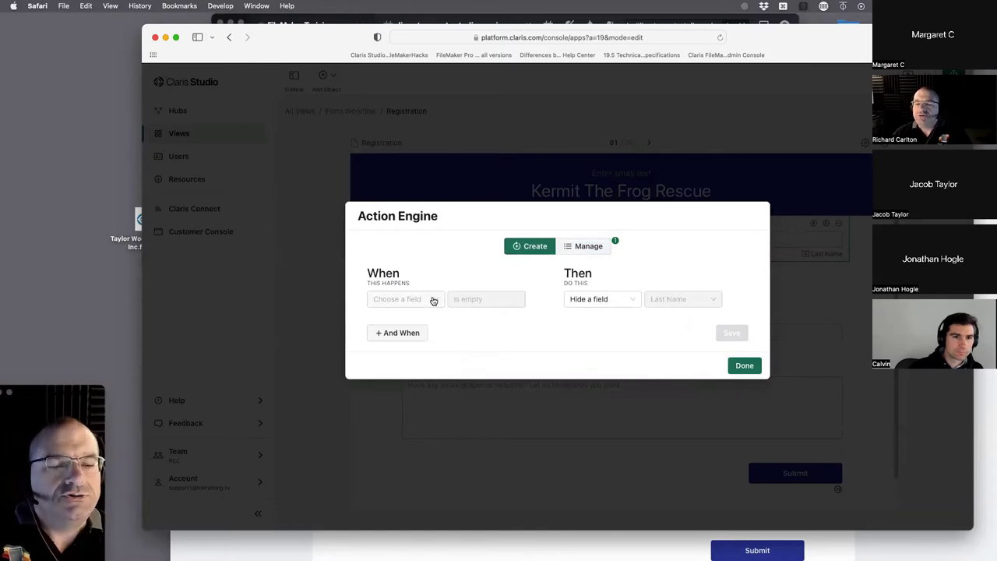
pyautogui.click(584, 247)
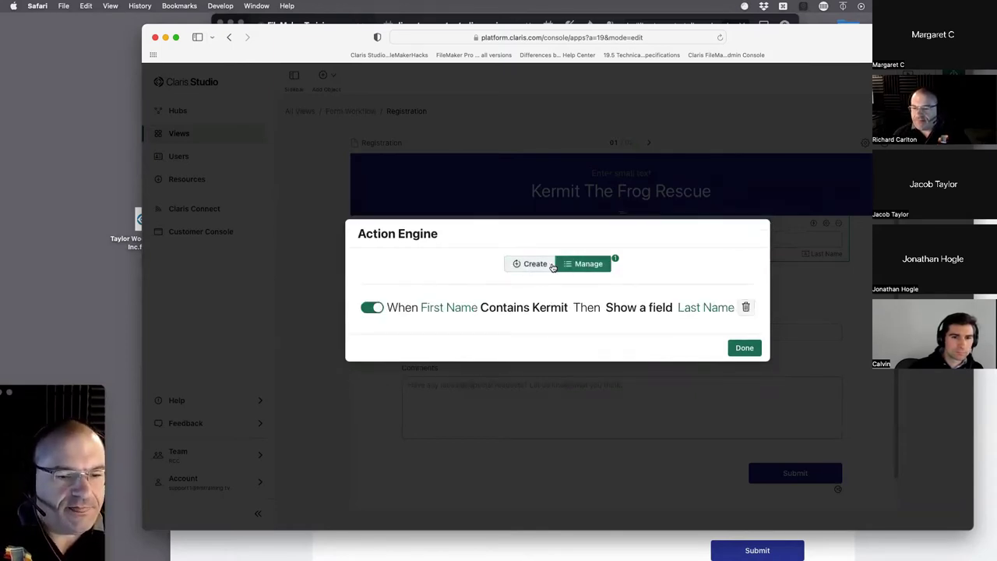
pyautogui.click(551, 265)
# - Try a Last Name condition with Hide a field, then close the editor without saving
pyautogui.click(442, 306)
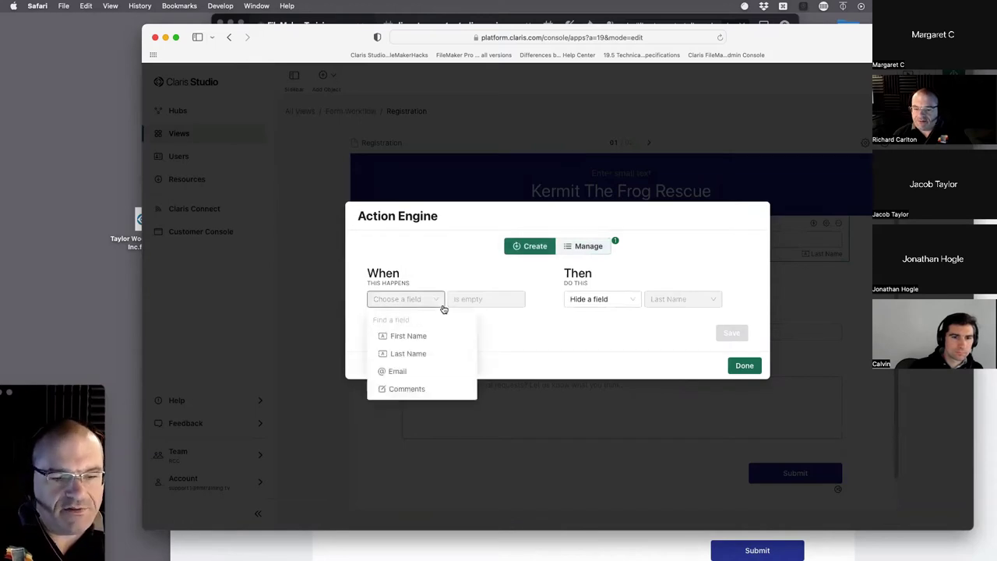
pyautogui.click(410, 352)
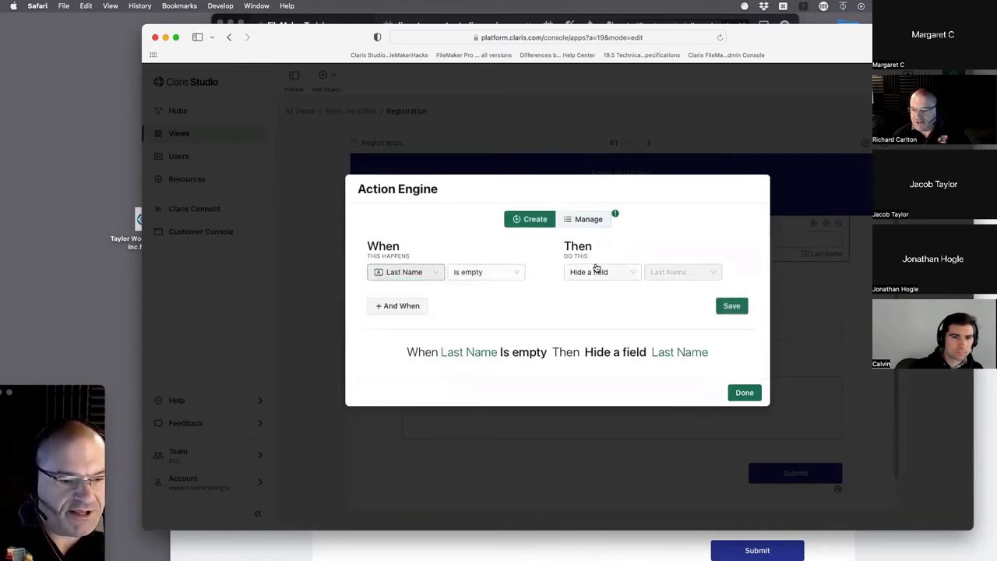
pyautogui.click(640, 274)
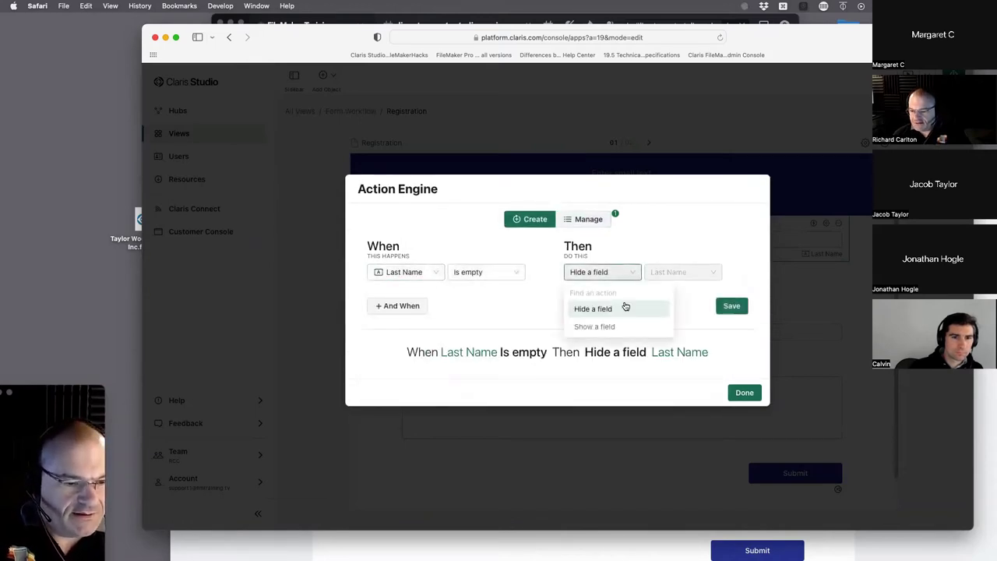
pyautogui.click(617, 326)
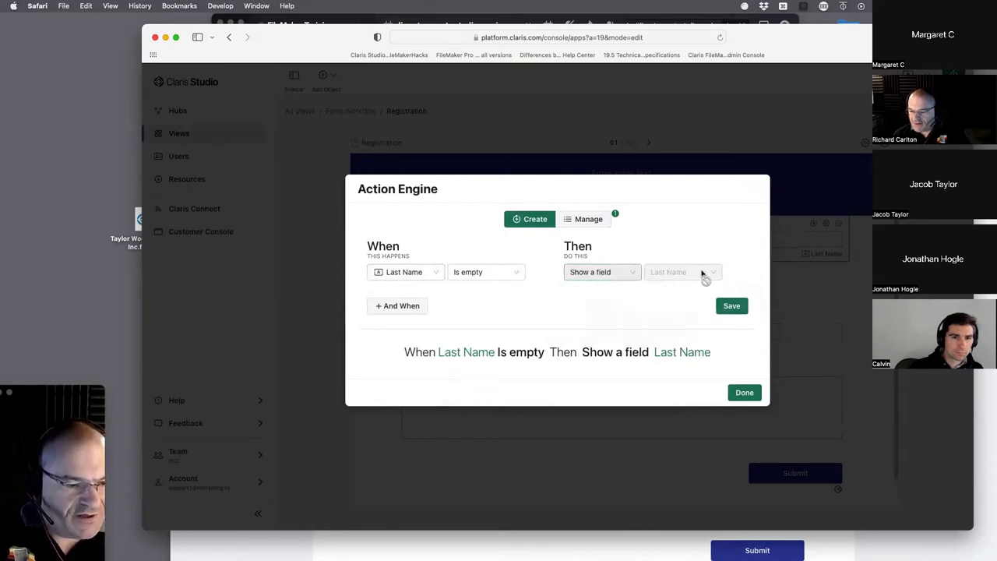
pyautogui.press('Up')
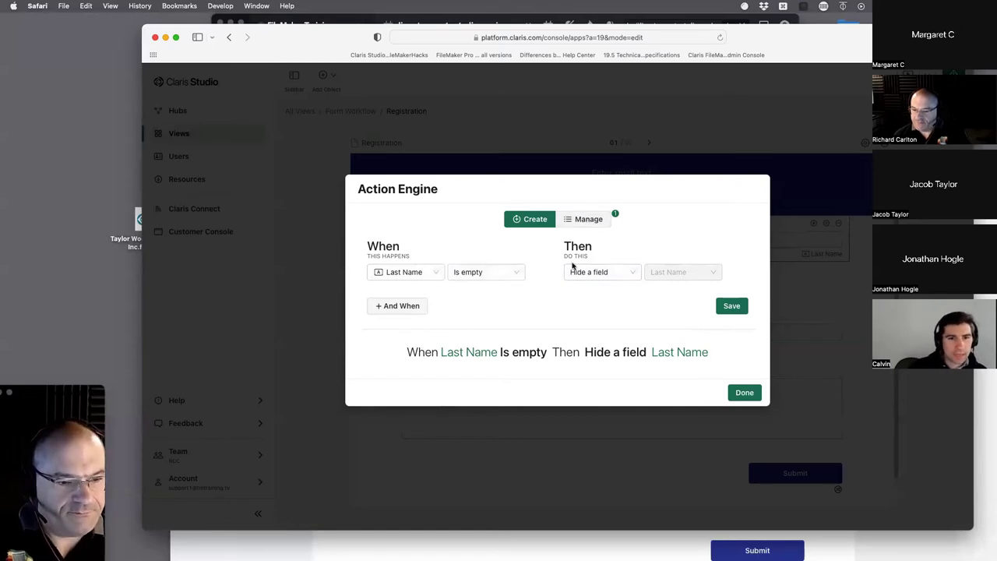
pyautogui.click(593, 220)
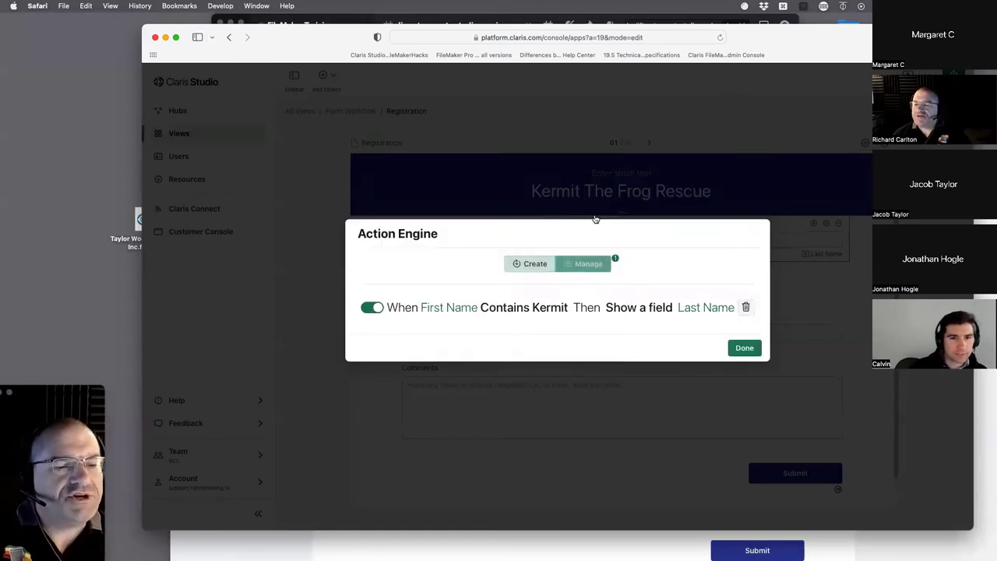
pyautogui.click(744, 348)
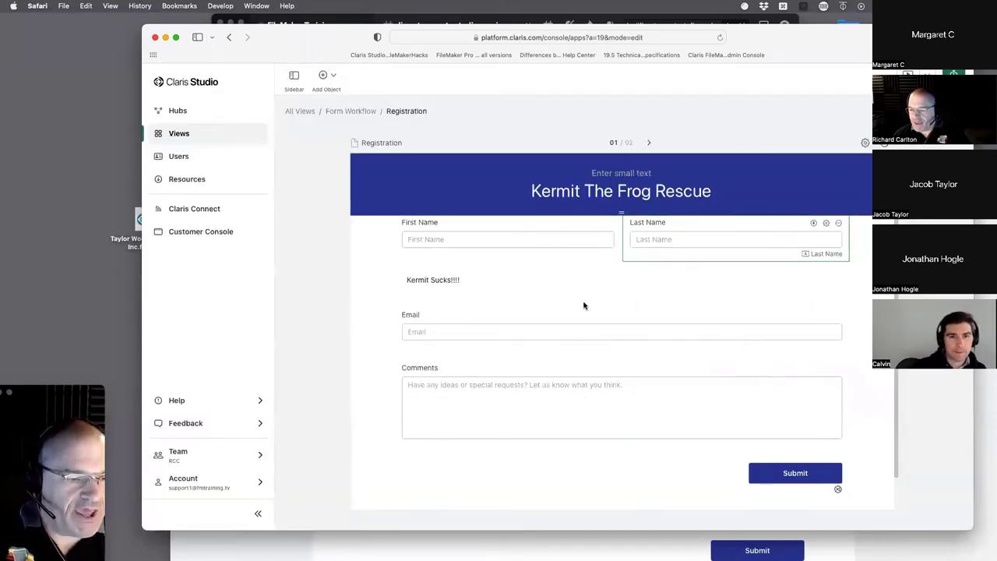
# - Reopen the Last Name rules to check the existing rule list, then close the editor
pyautogui.click(815, 226)
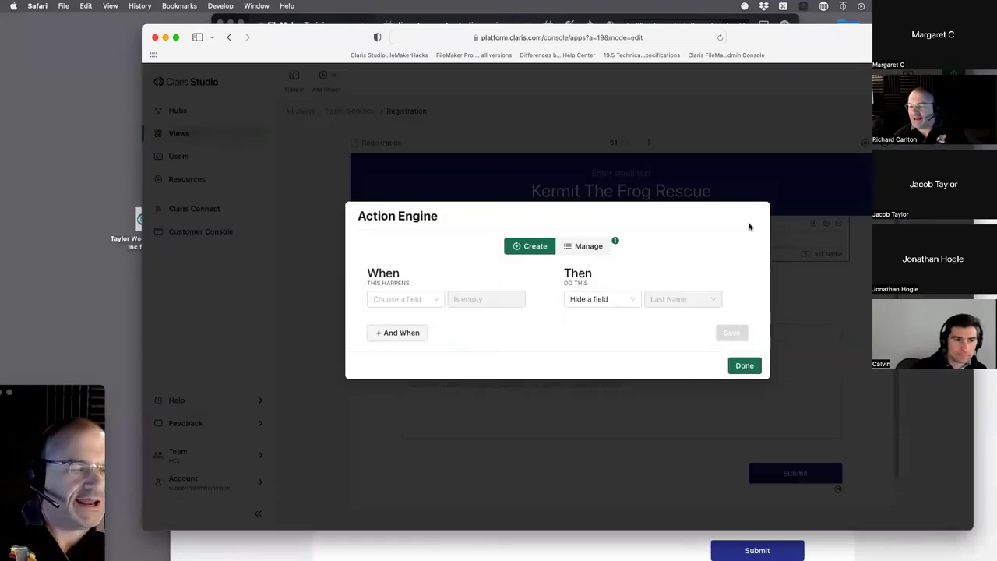
pyautogui.click(591, 256)
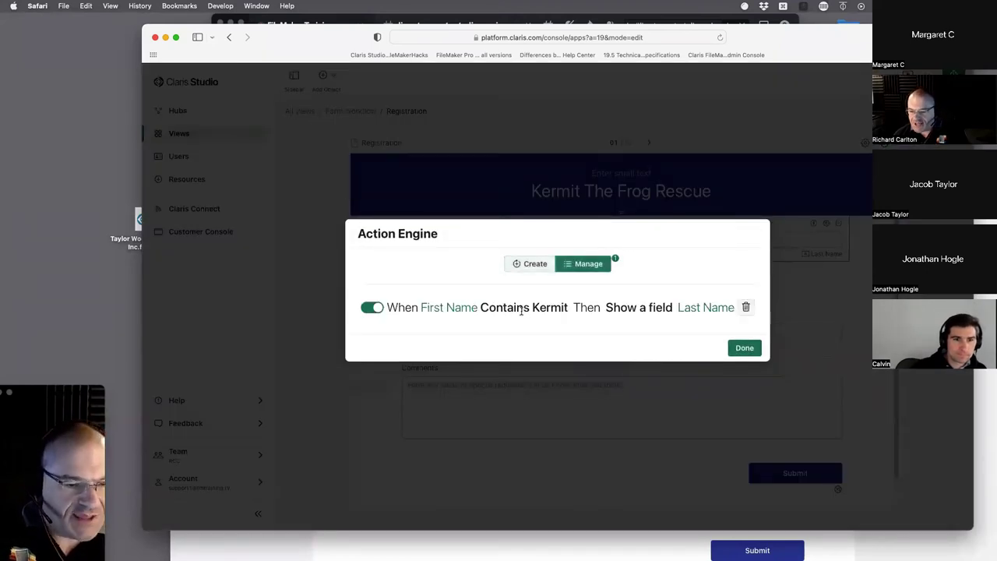
pyautogui.click(746, 346)
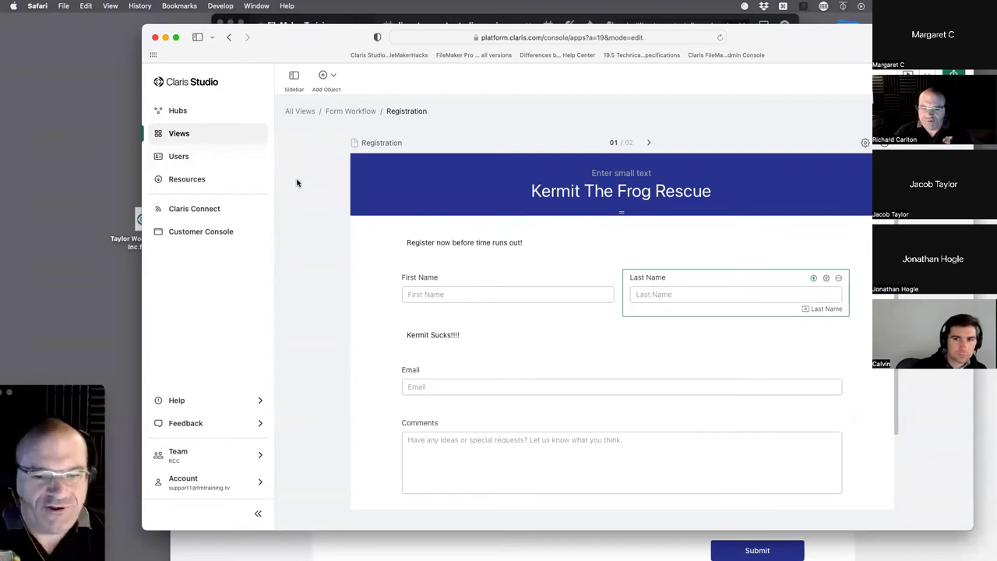
# - Reload the public form, enter Kermit as the first name, and uncover the editor
pyautogui.press('super+grave')
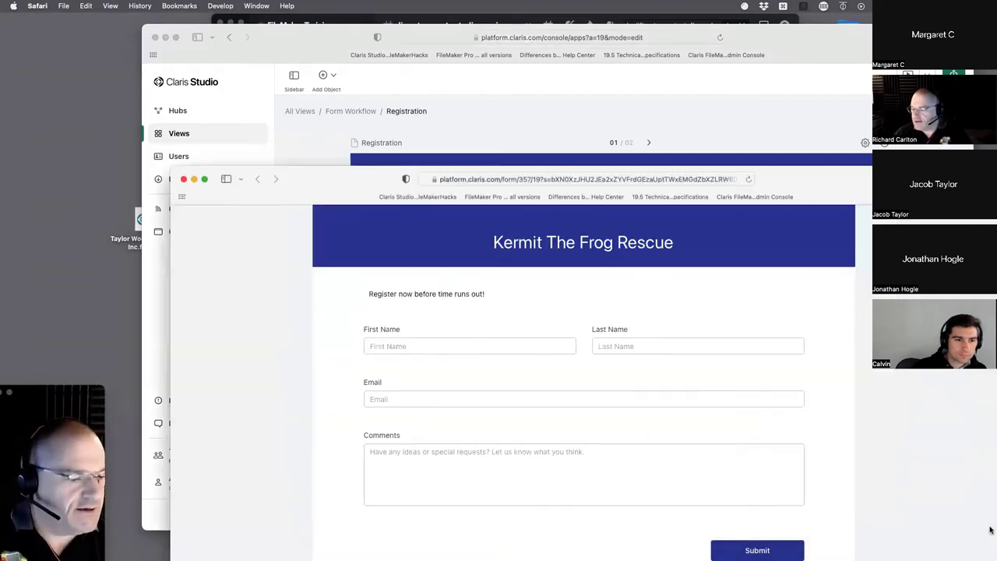
pyautogui.moveTo(340, 181); pyautogui.dragTo(351, 64)
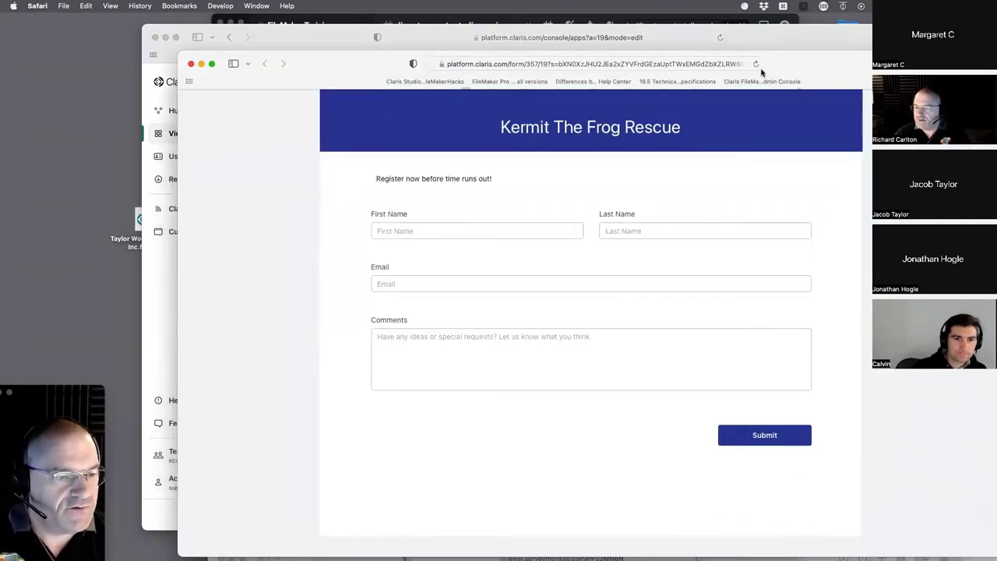
pyautogui.click(755, 65)
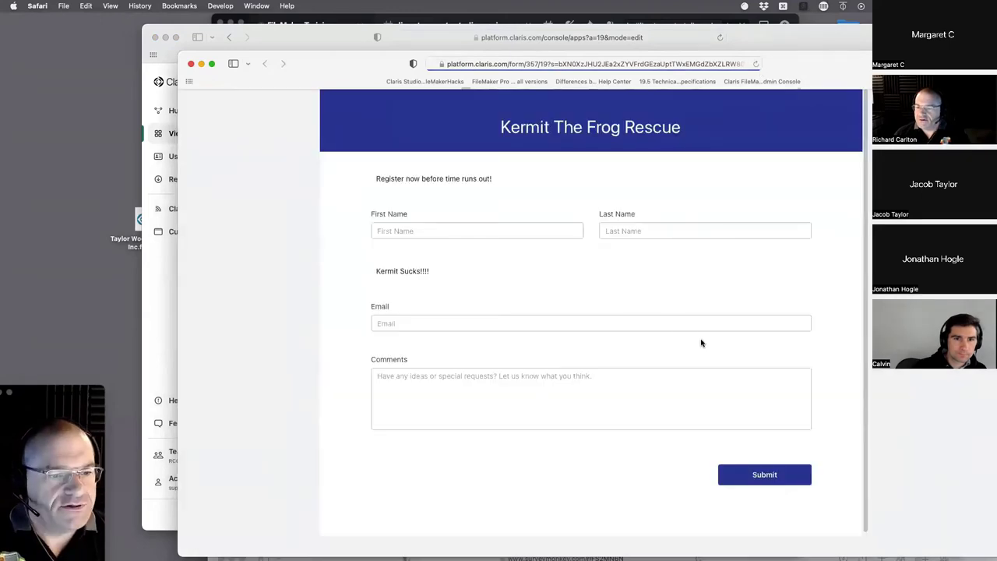
pyautogui.click(469, 232)
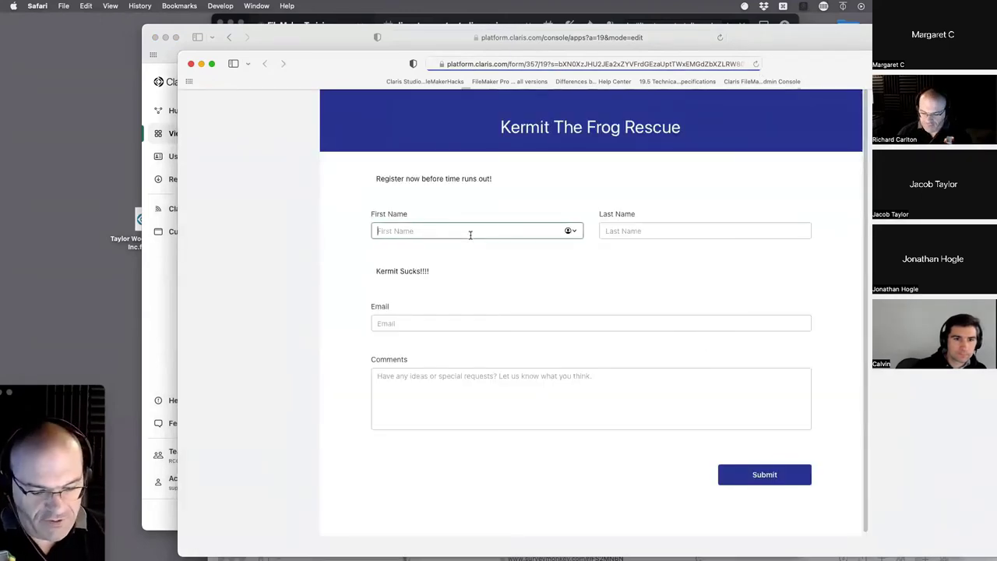
pyautogui.write('kermit')
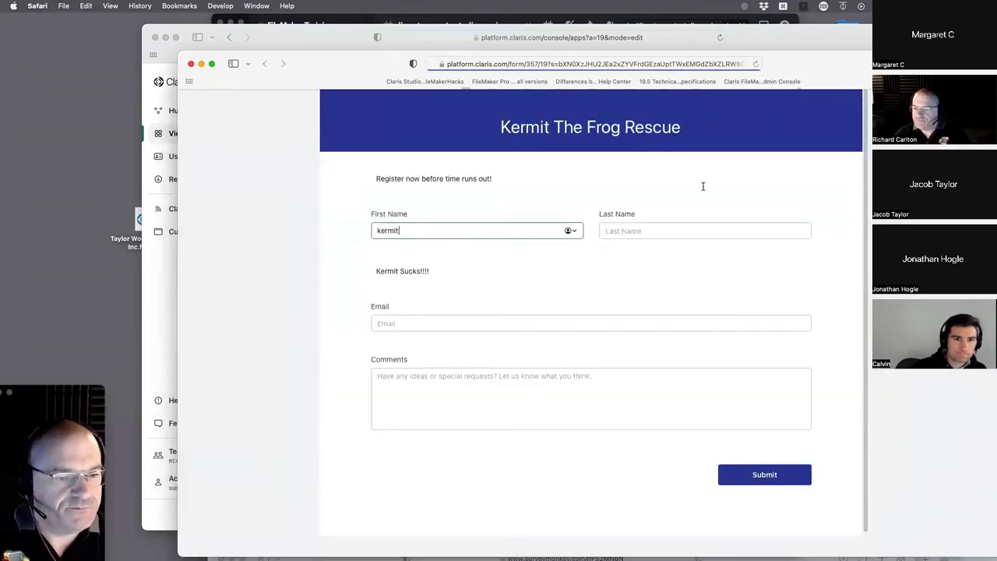
pyautogui.click(631, 231)
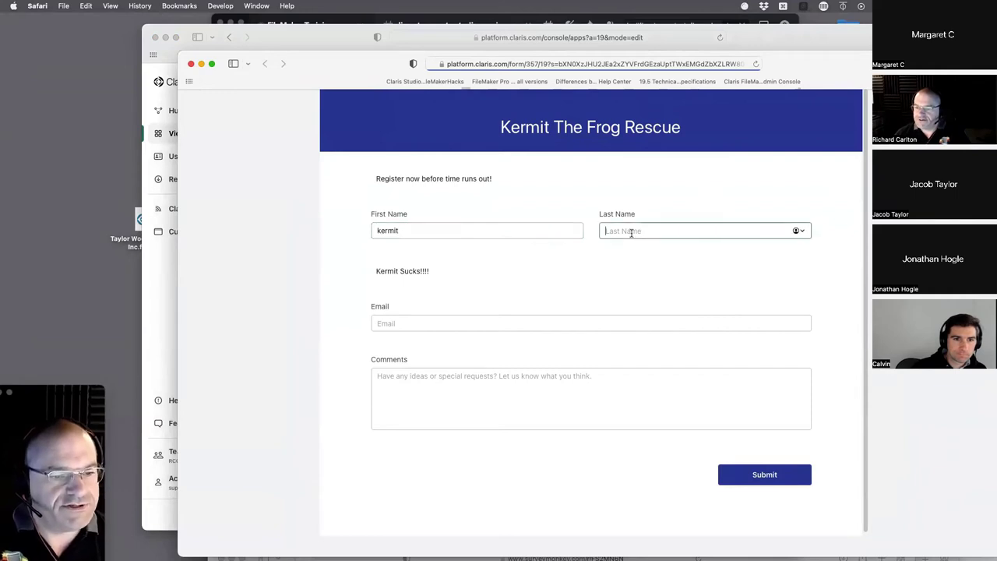
pyautogui.doubleClick(431, 231)
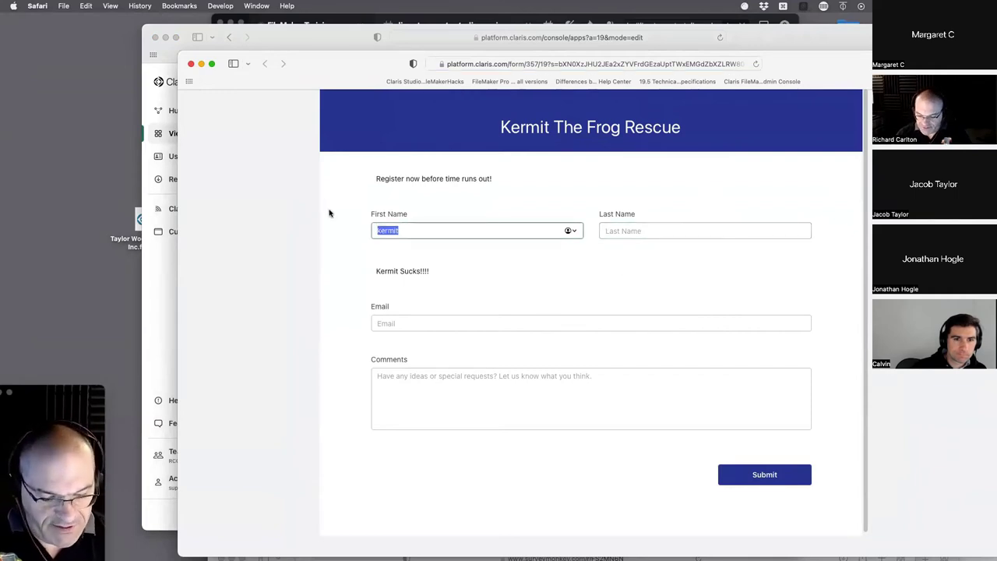
pyautogui.write('Kerm')
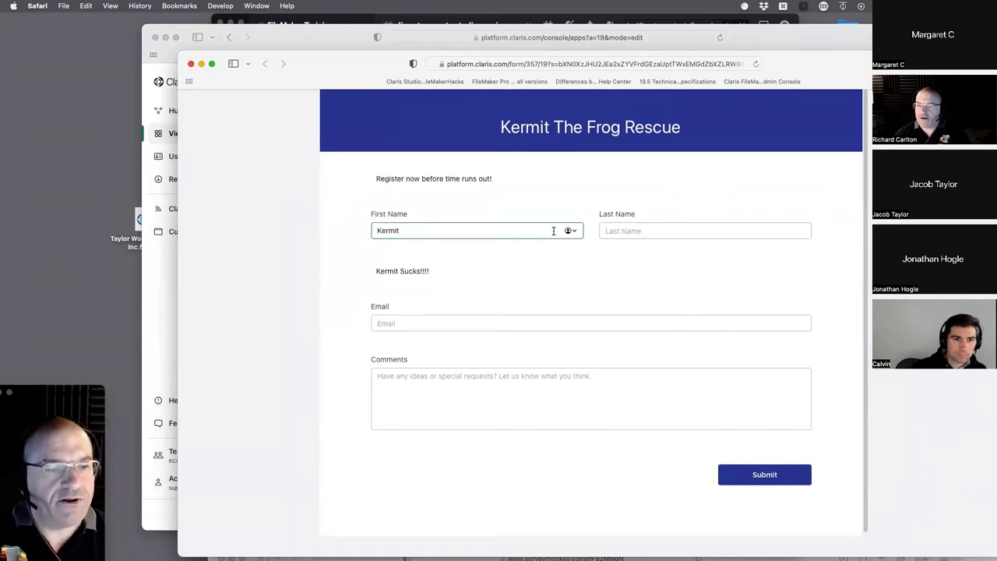
pyautogui.click(642, 273)
pyautogui.moveTo(330, 60); pyautogui.dragTo(528, 337)
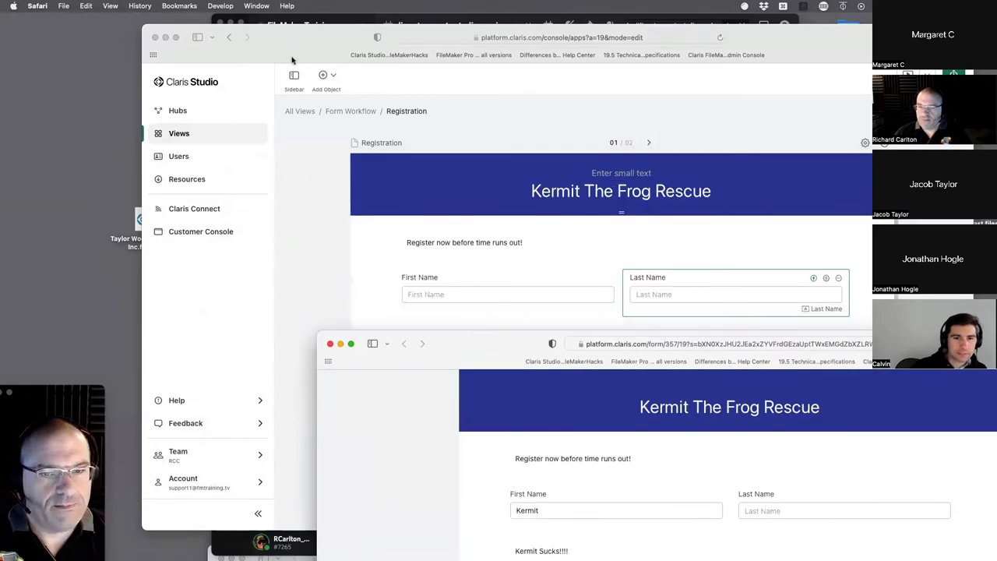
# - Open Last Name's action rules and delete the 'First Name Contains Kermit' rule
pyautogui.moveTo(295, 37); pyautogui.dragTo(214, 60)
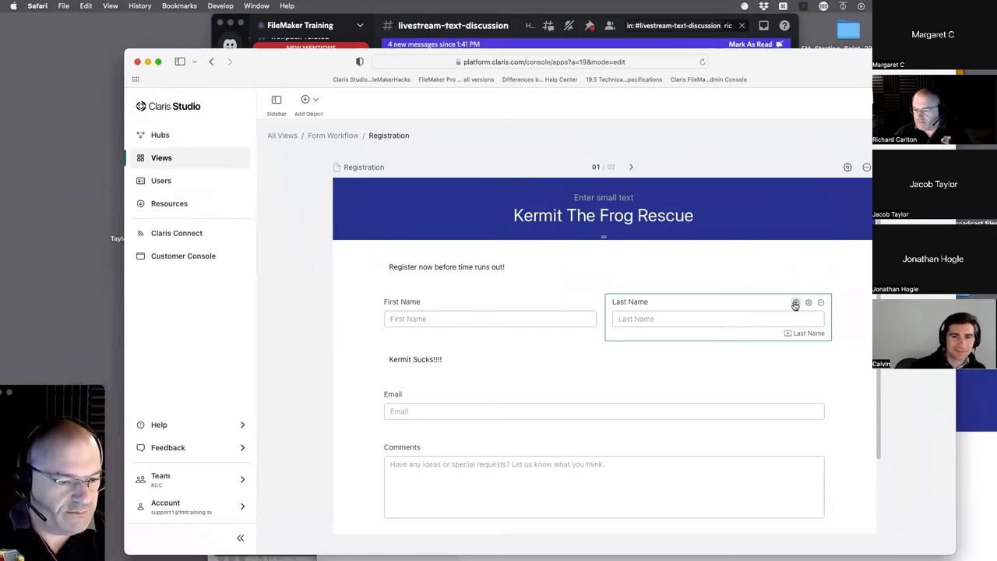
pyautogui.moveTo(795, 304); pyautogui.dragTo(756, 330)
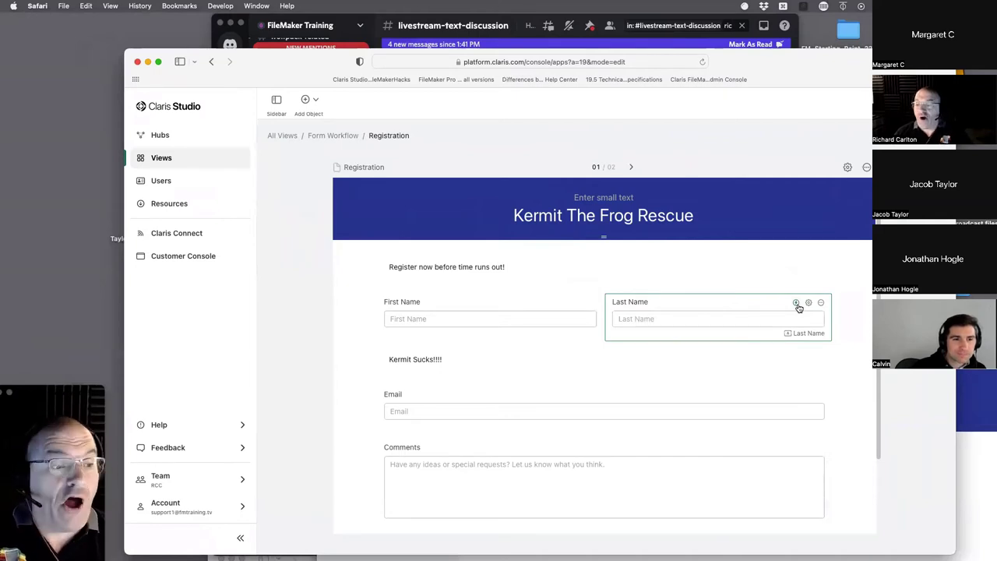
pyautogui.click(795, 303)
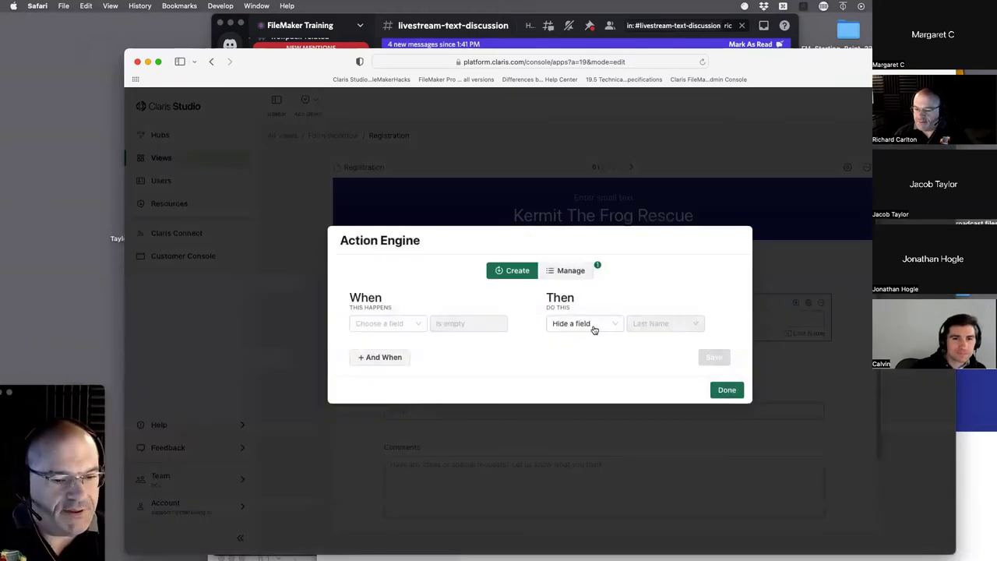
pyautogui.click(609, 324)
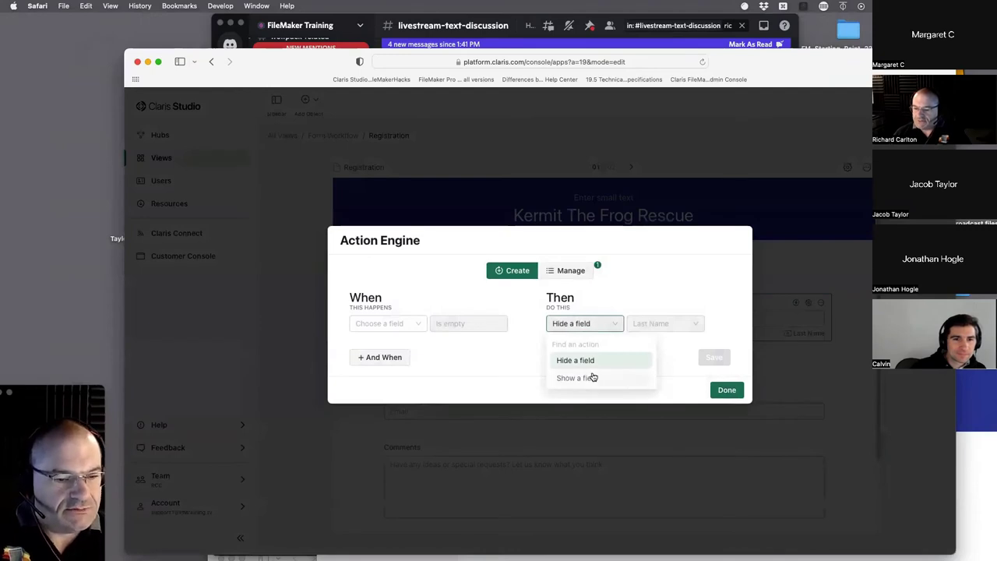
pyautogui.click(594, 380)
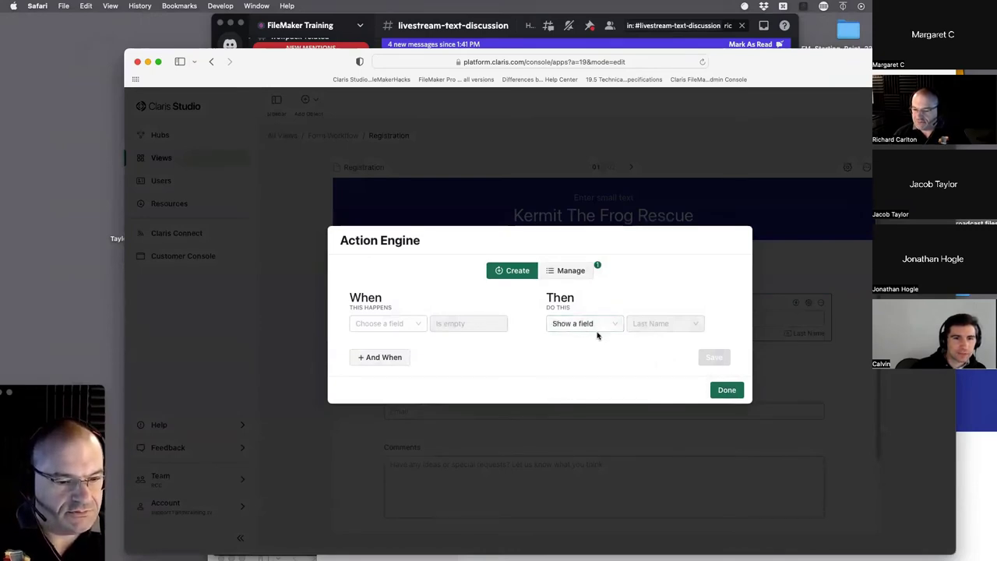
pyautogui.click(587, 276)
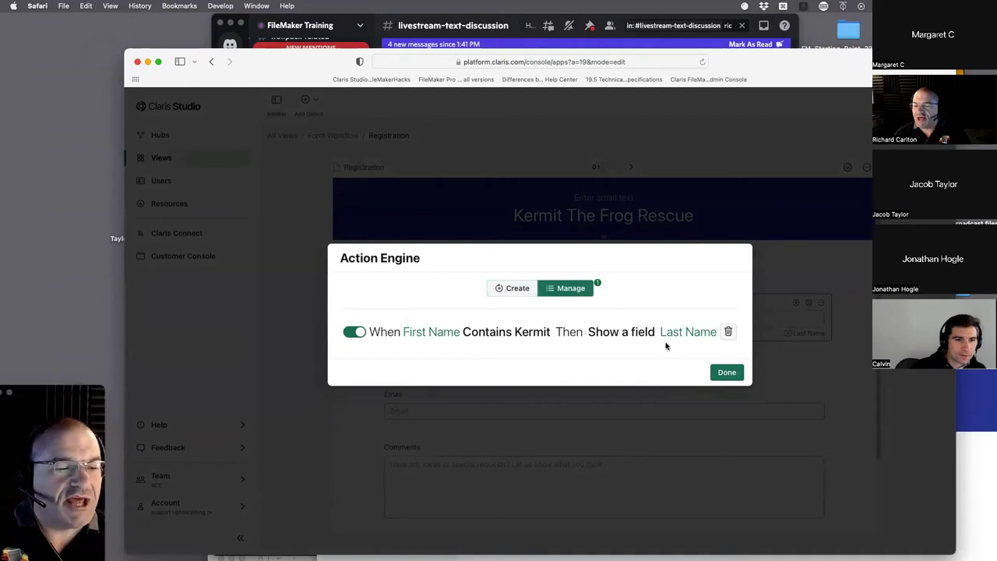
pyautogui.click(727, 333)
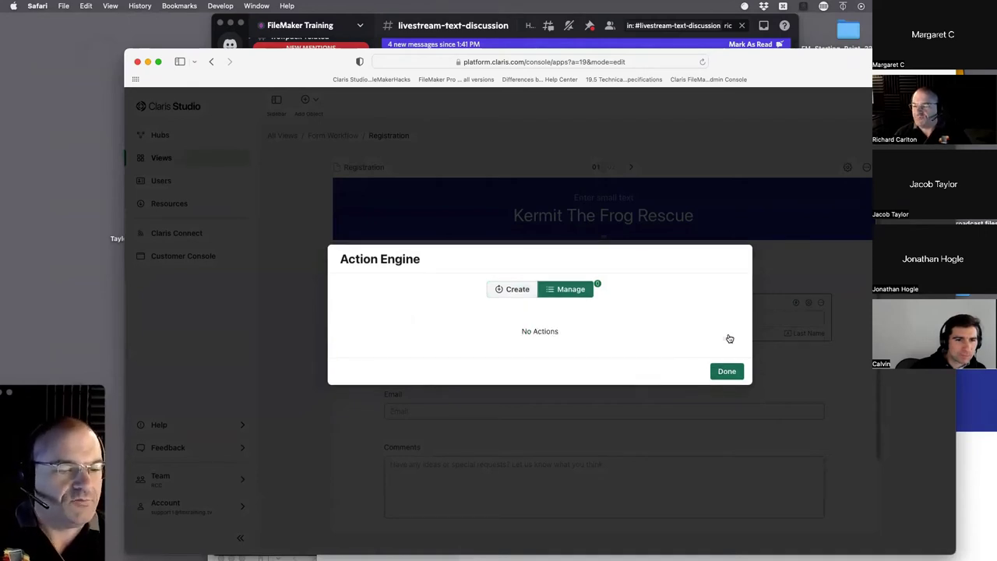
# - Start a new First Name rule set to hide Last Name, then close and reopen the builder
pyautogui.click(514, 288)
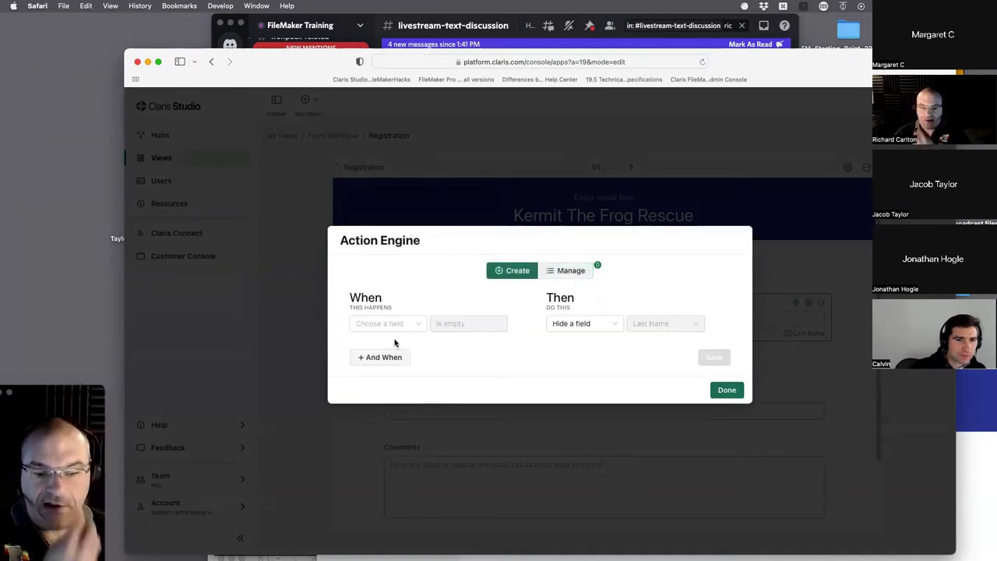
pyautogui.click(408, 330)
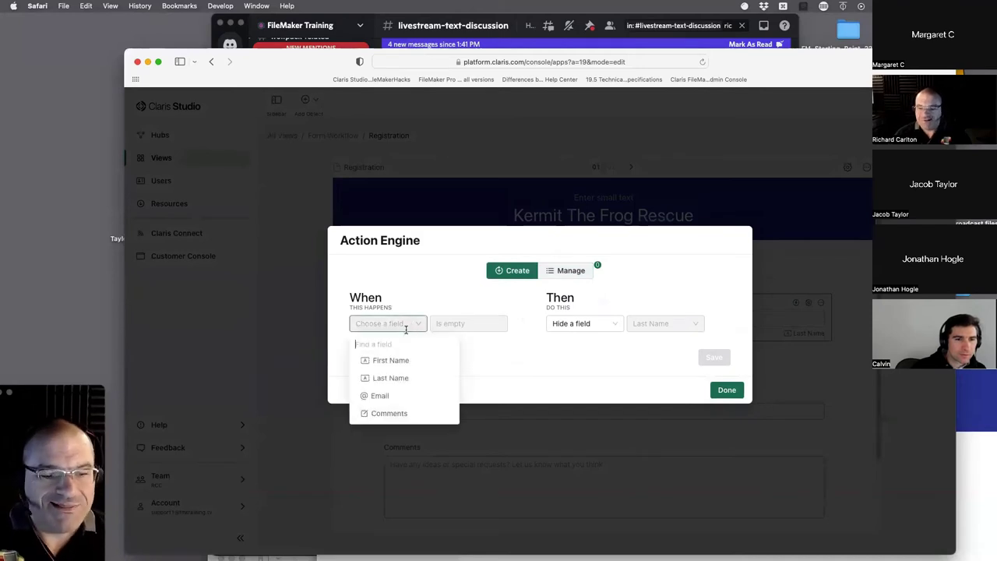
pyautogui.click(403, 359)
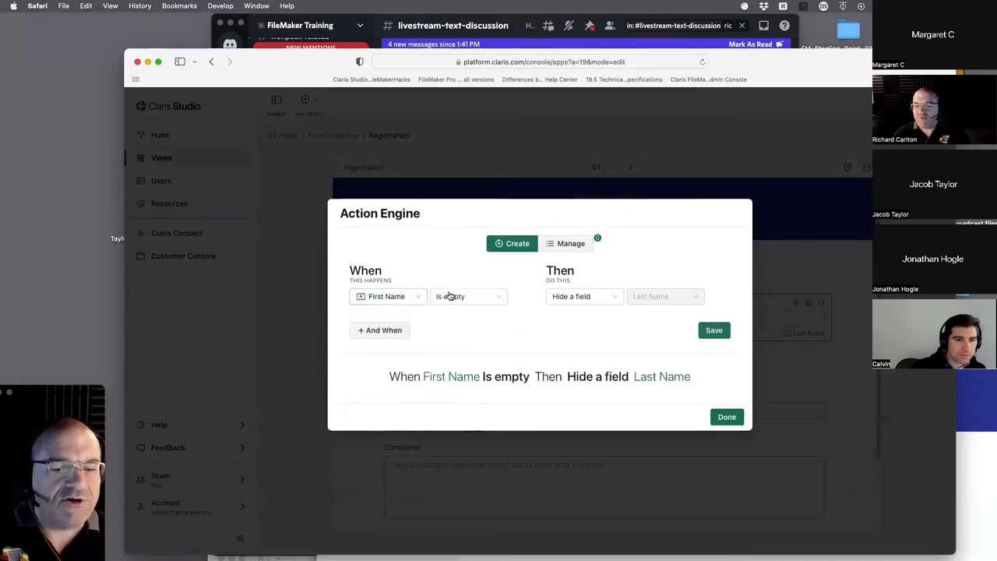
pyautogui.click(608, 296)
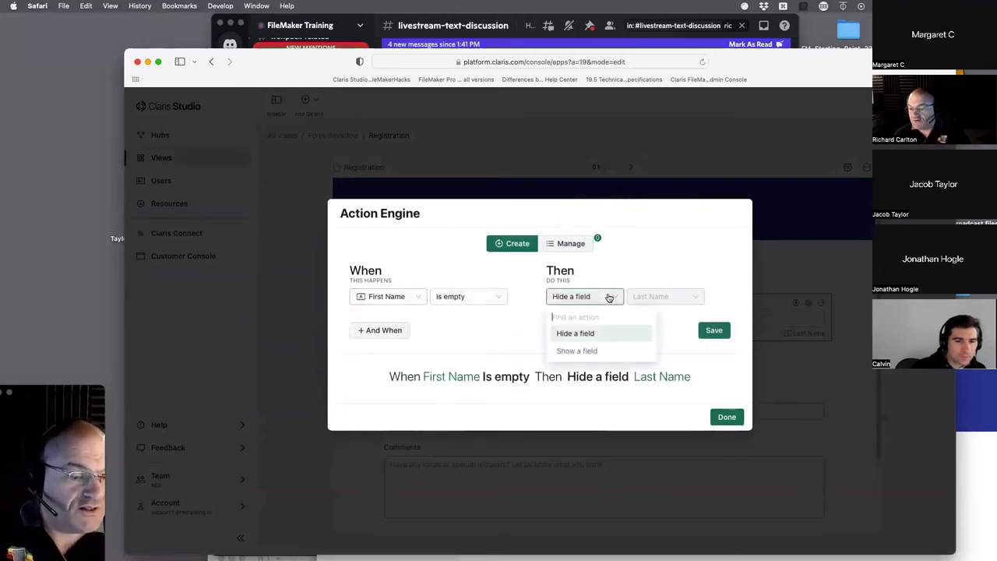
pyautogui.click(601, 352)
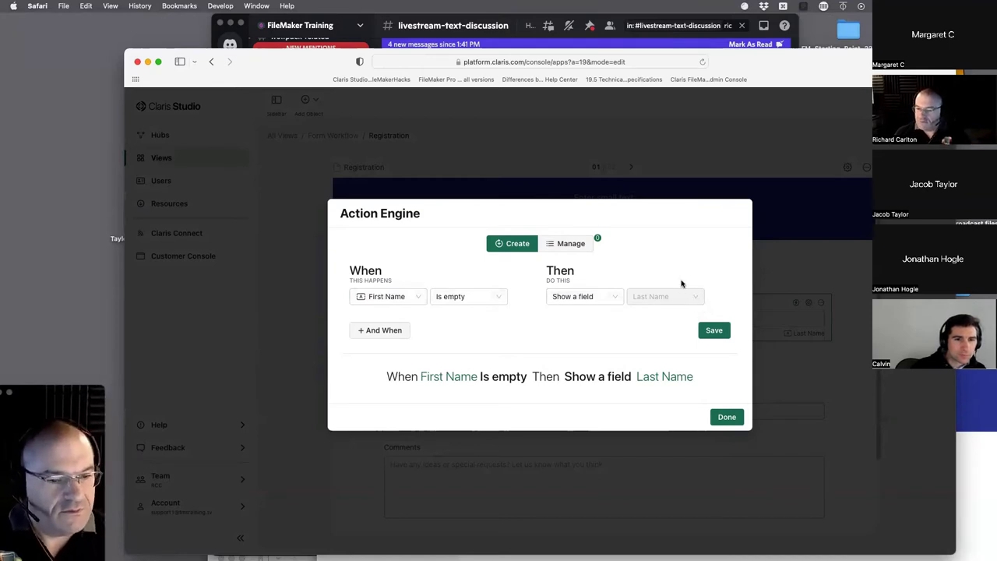
pyautogui.click(585, 297)
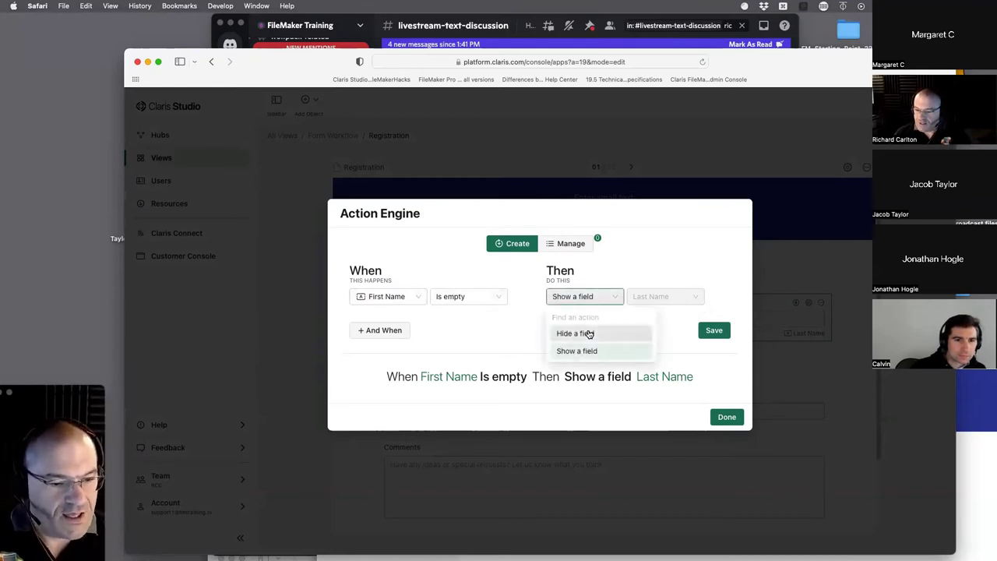
pyautogui.click(584, 332)
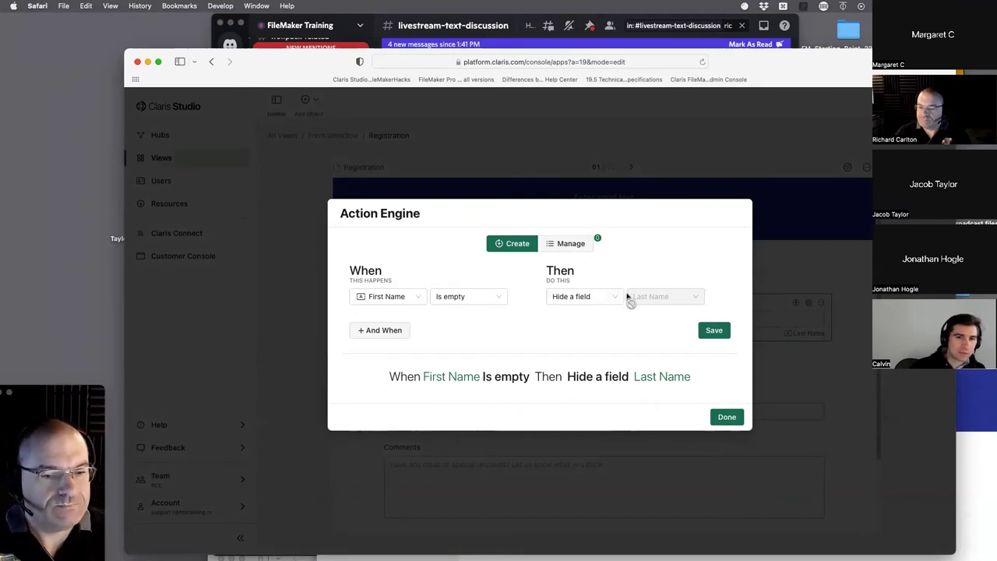
pyautogui.click(726, 416)
pyautogui.click(797, 303)
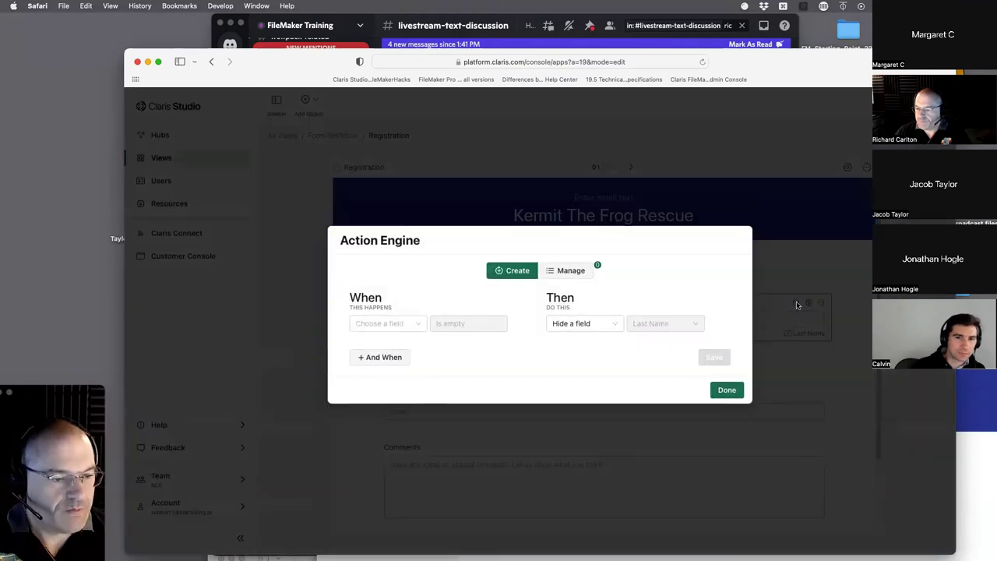
# - Save a rule 'When First Name Is empty, hide Last Name' and close the Action Engine
pyautogui.click(555, 270)
pyautogui.click(514, 273)
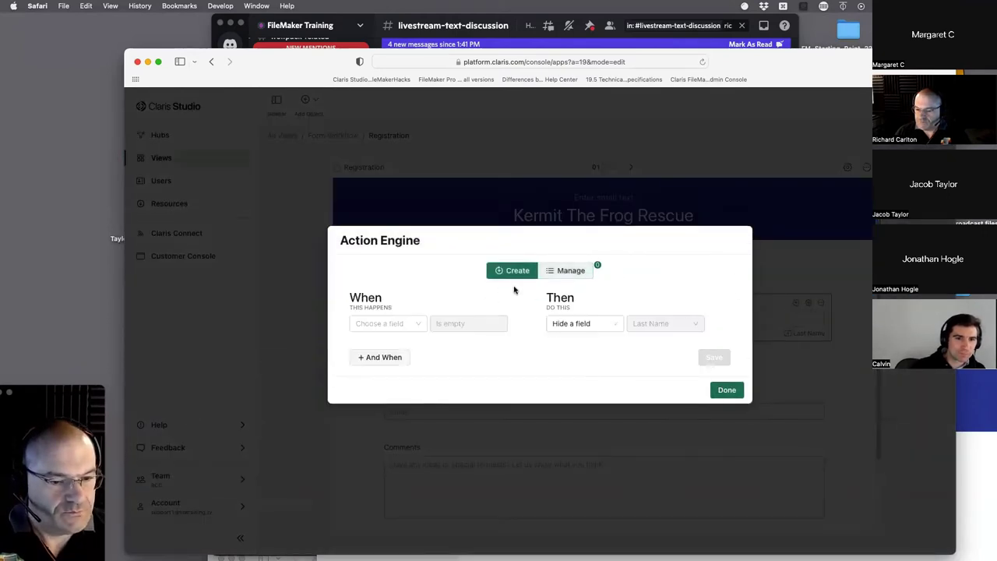
pyautogui.click(404, 324)
pyautogui.click(424, 286)
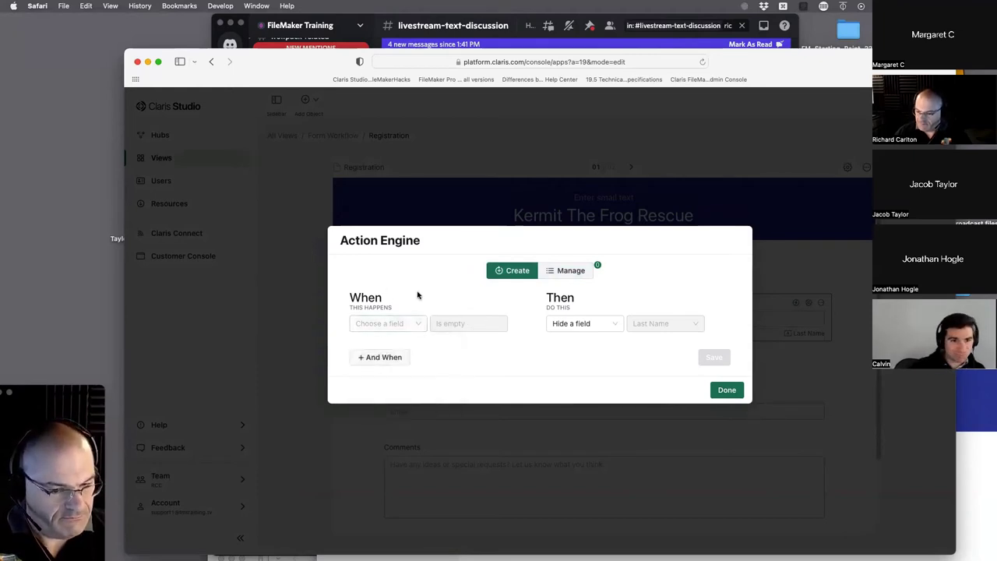
pyautogui.click(413, 326)
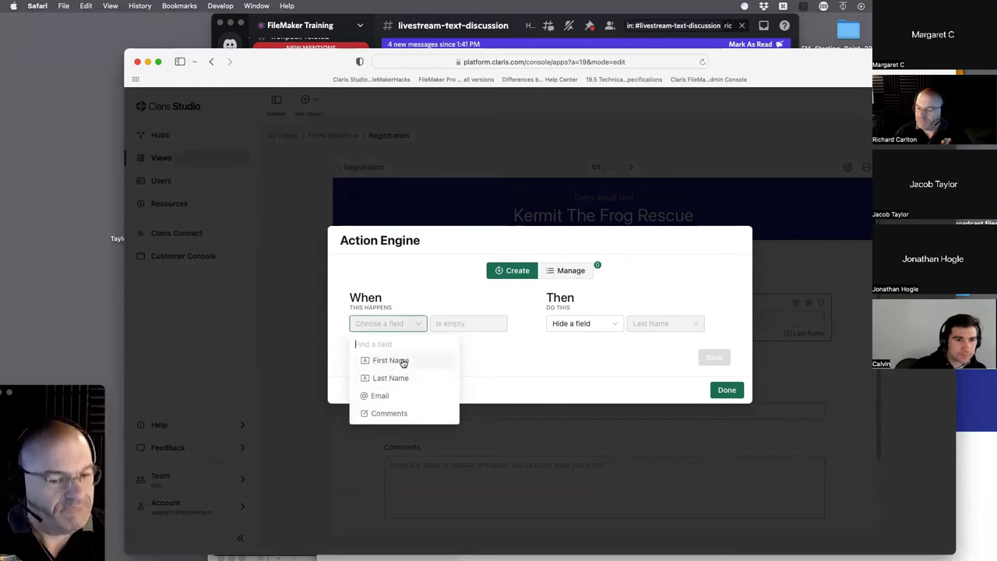
pyautogui.click(404, 361)
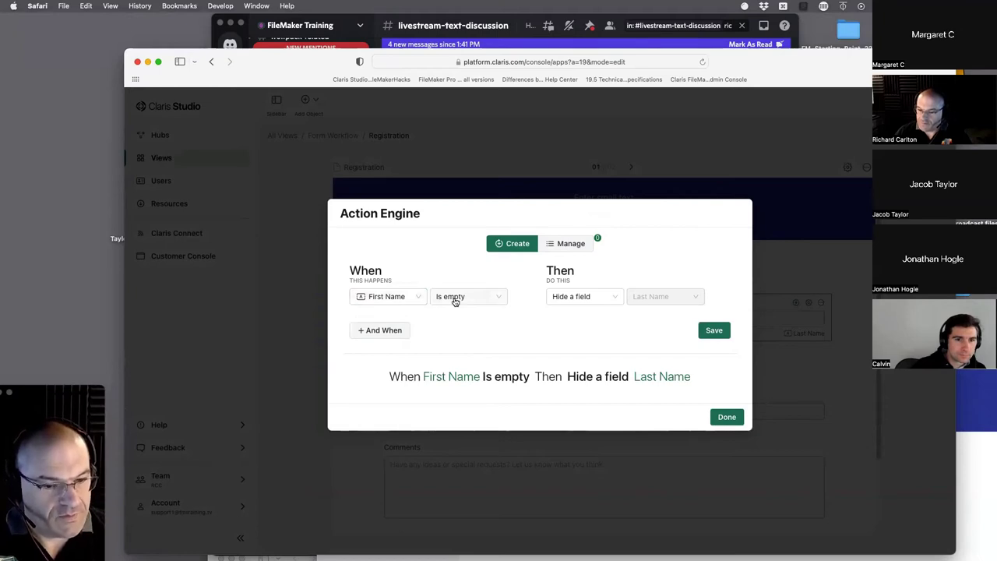
pyautogui.click(453, 300)
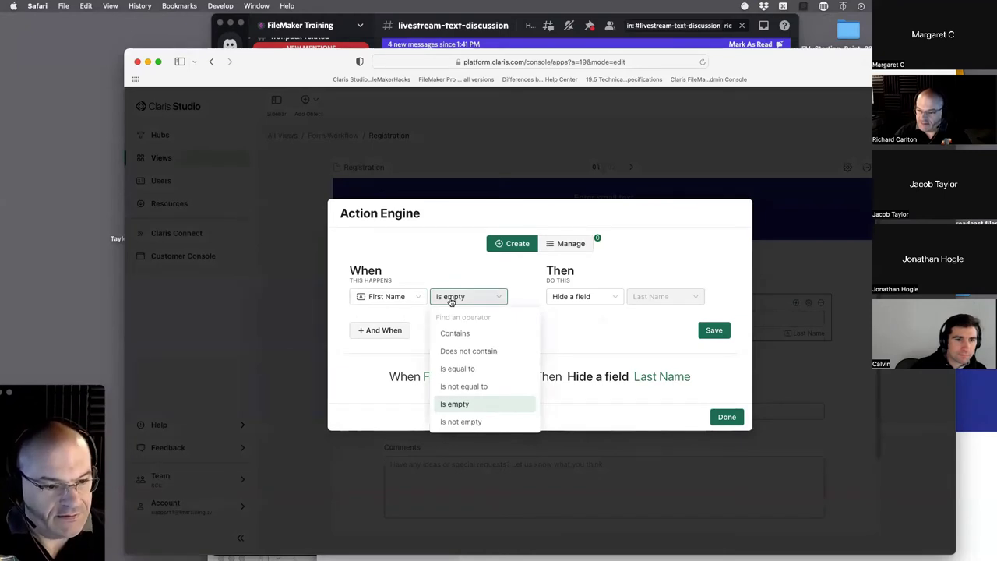
pyautogui.click(592, 323)
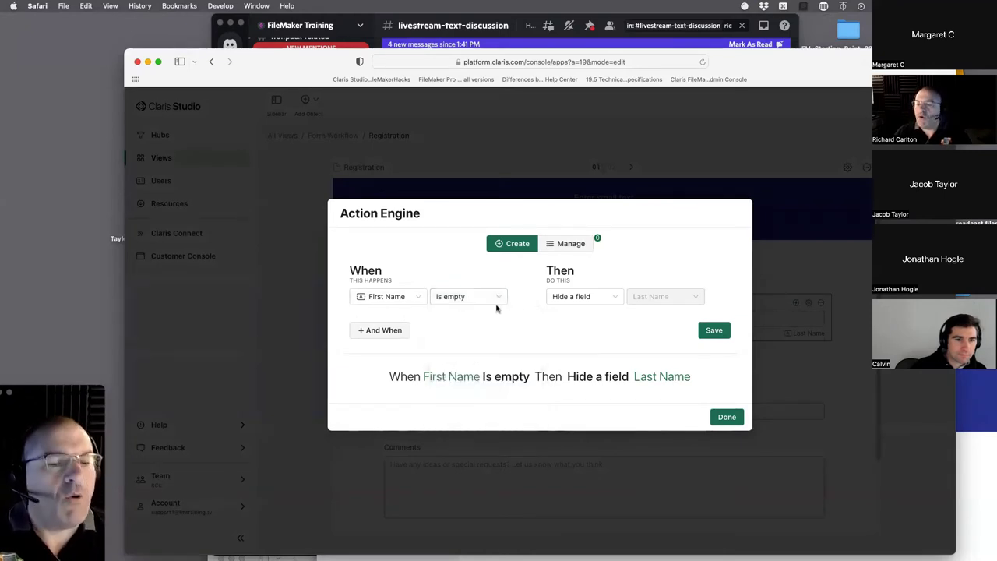
pyautogui.click(481, 298)
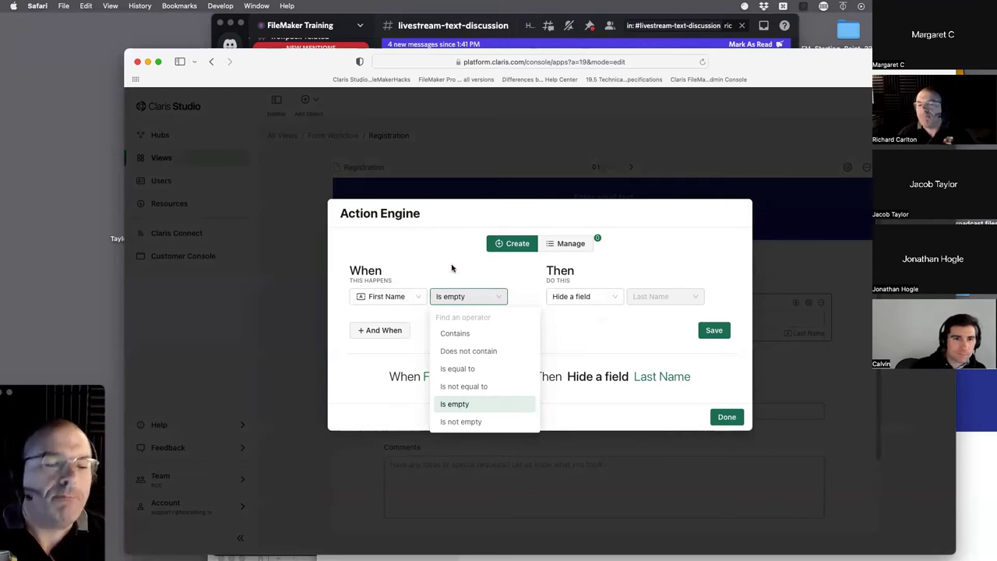
pyautogui.click(577, 320)
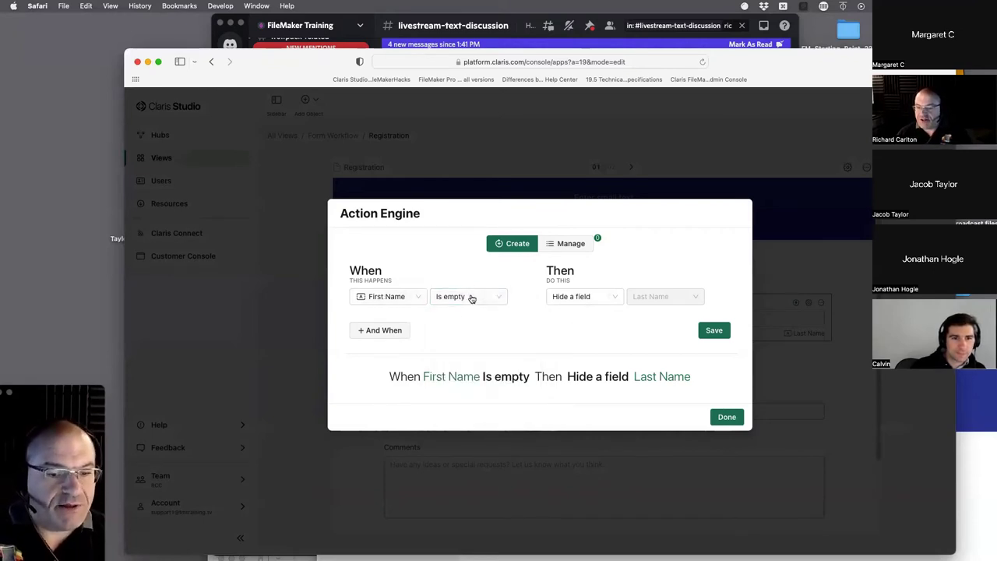
pyautogui.click(716, 331)
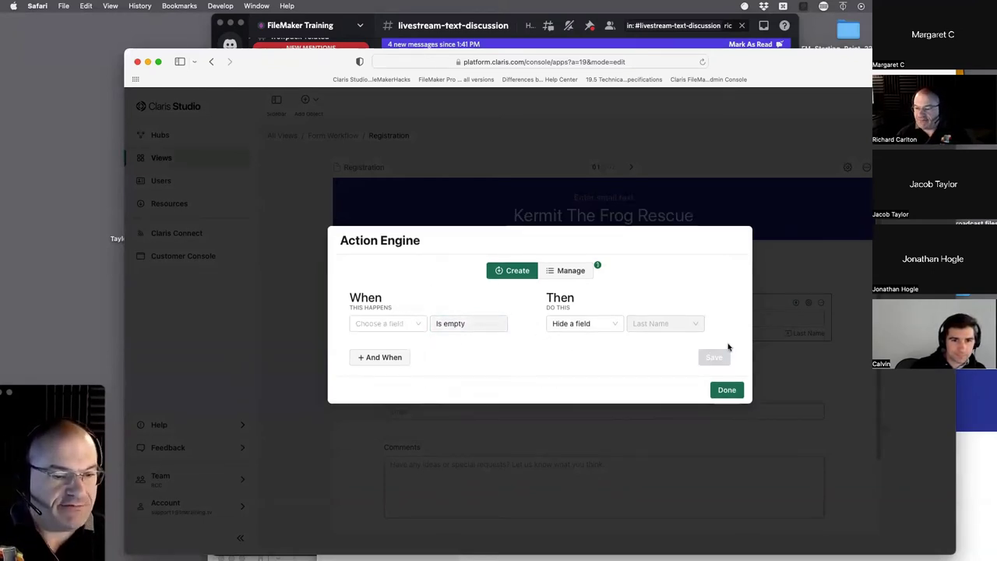
pyautogui.click(726, 390)
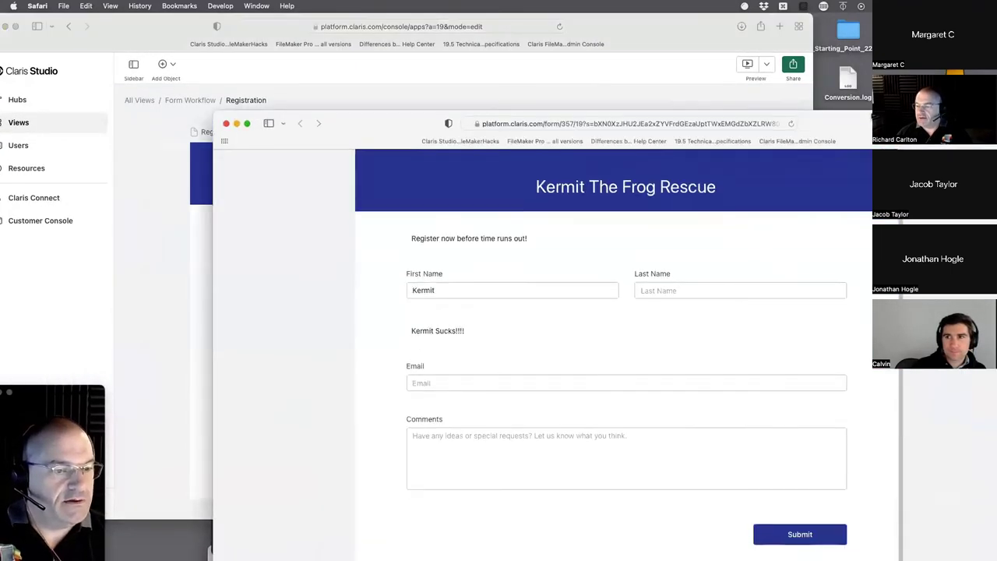
# - Reload the public form and type 'dfgdfg' in First Name to make Last Name appear
pyautogui.moveTo(870, 115); pyautogui.dragTo(834, 74)
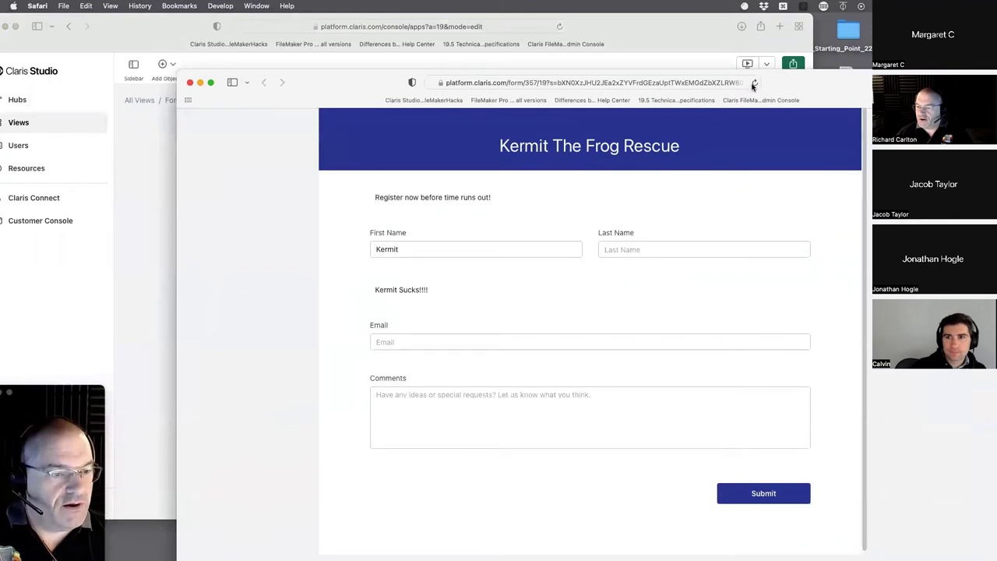
pyautogui.click(754, 83)
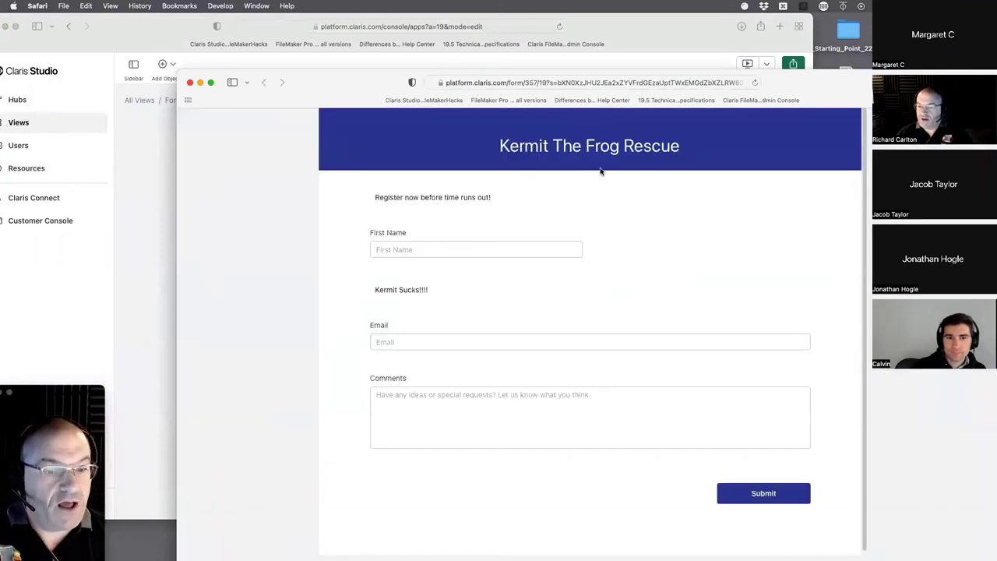
pyautogui.click(441, 248)
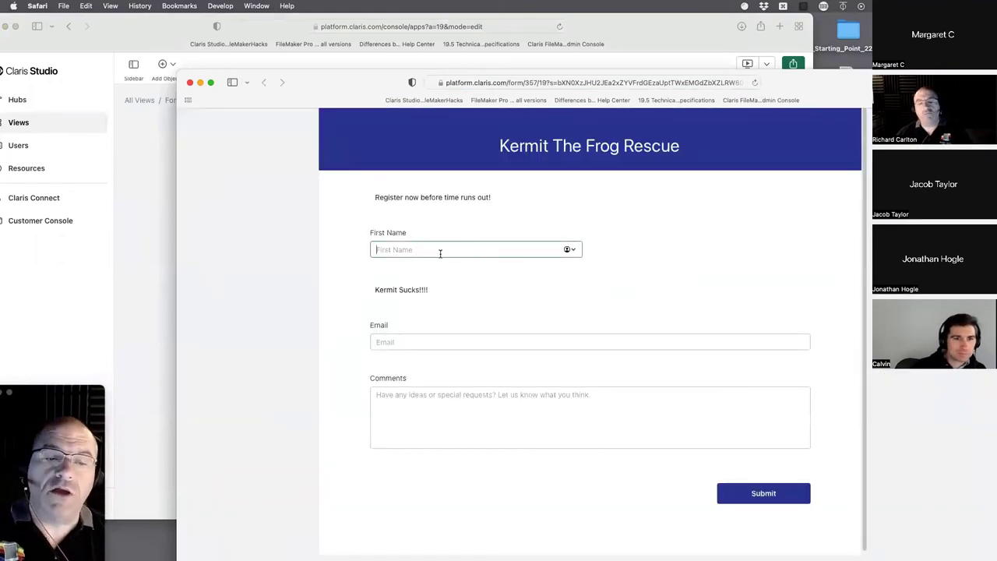
pyautogui.write('dfgdfg')
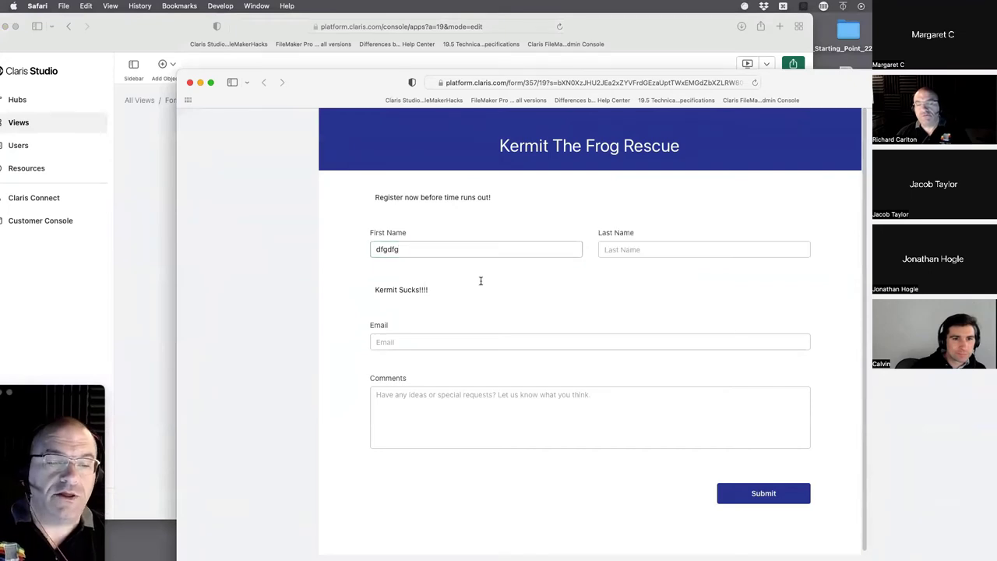
pyautogui.moveTo(354, 92); pyautogui.dragTo(467, 366)
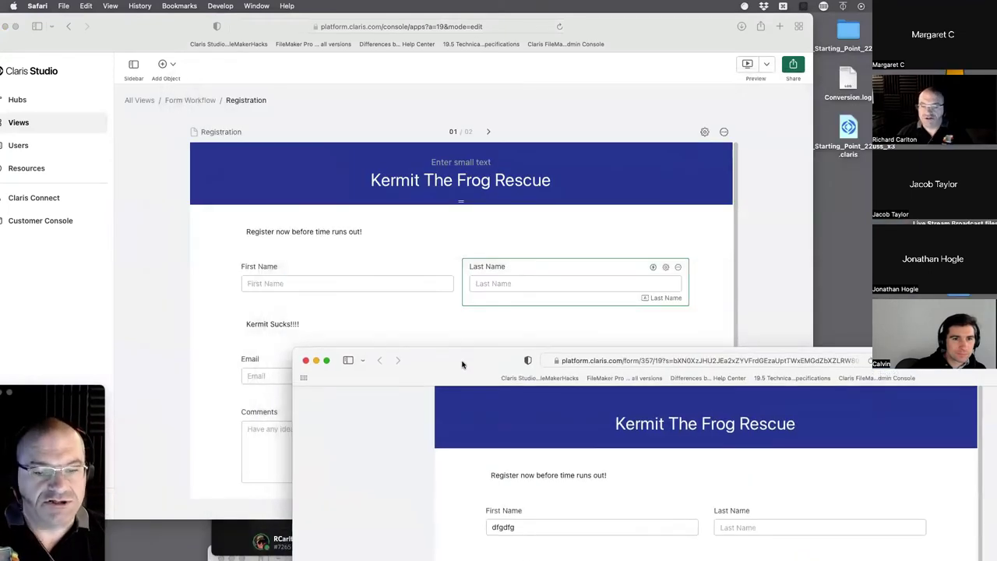
pyautogui.click(497, 241)
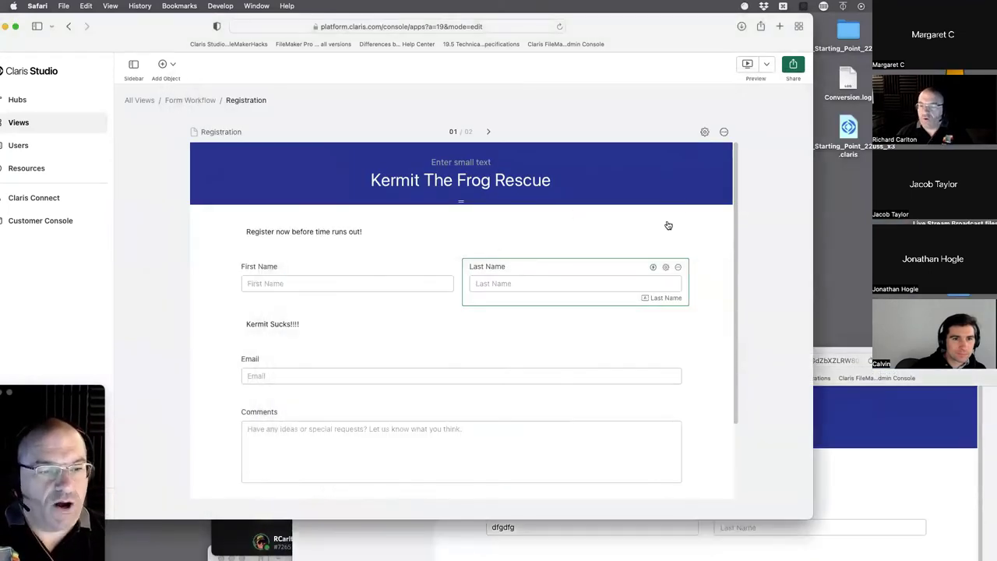
# - Save a Last Name rule: when First Name Contains 'Kermit', hide the field
pyautogui.click(652, 266)
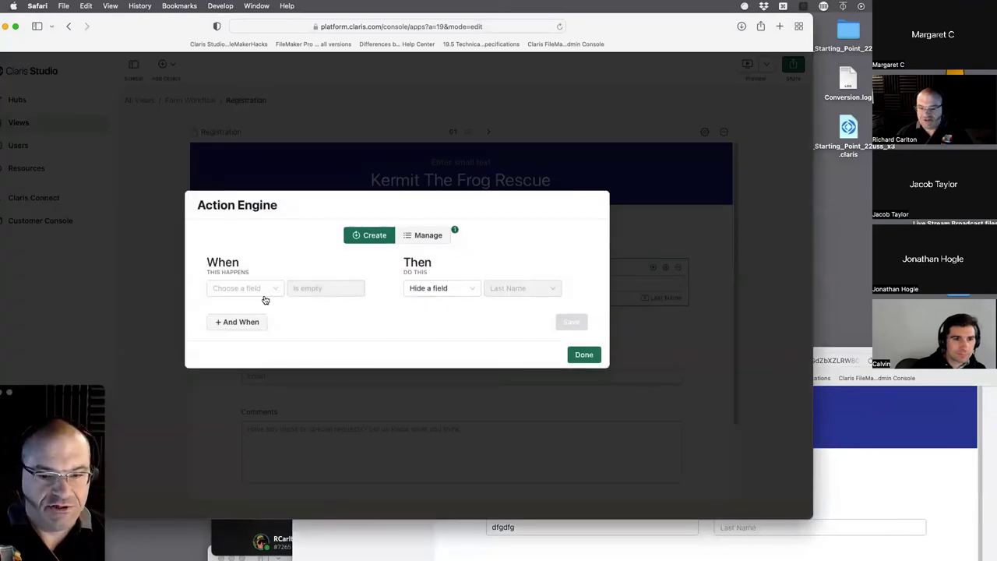
pyautogui.click(254, 295)
pyautogui.click(252, 325)
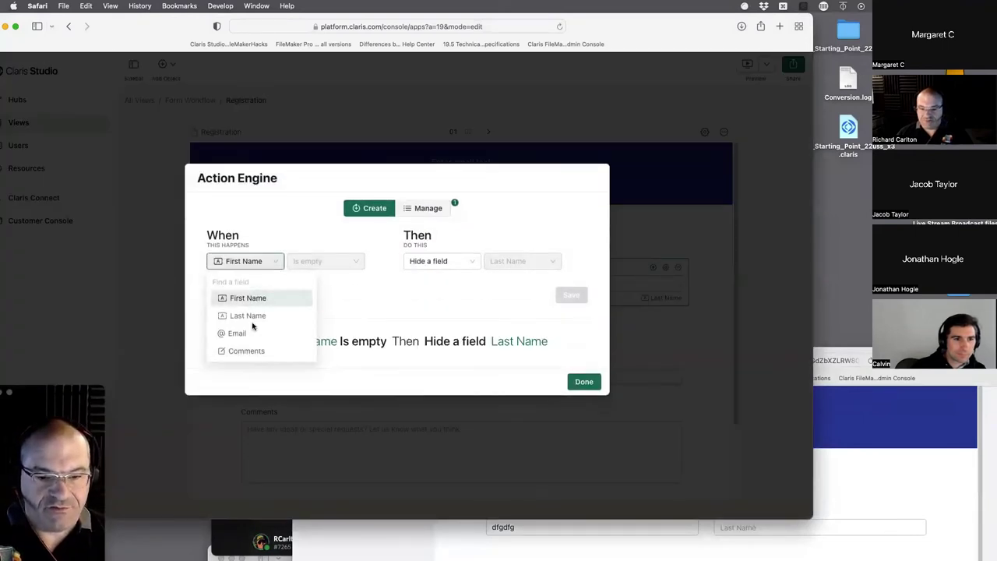
pyautogui.click(301, 267)
pyautogui.click(304, 298)
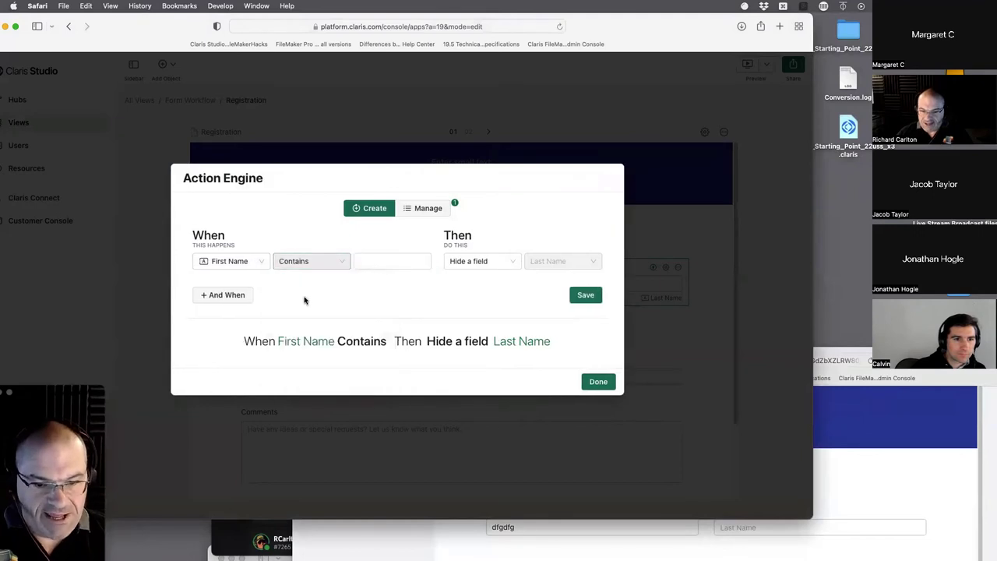
pyautogui.click(372, 263)
pyautogui.write('K')
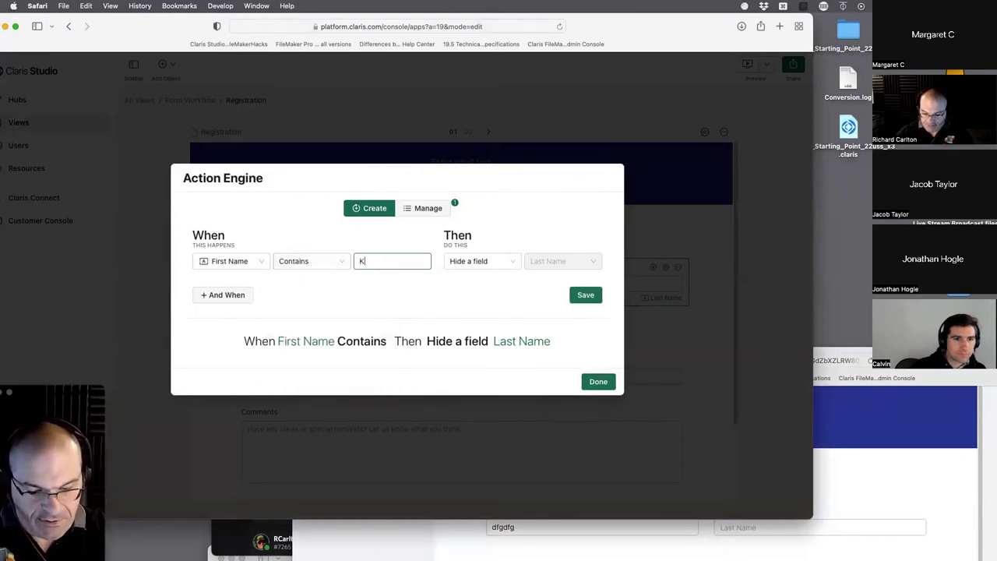
pyautogui.write('ermit')
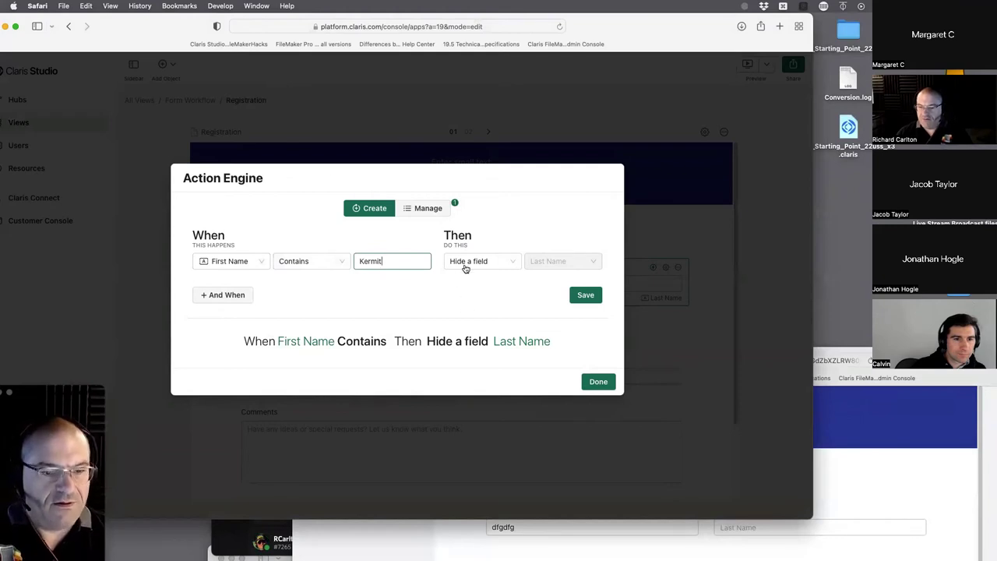
pyautogui.click(513, 264)
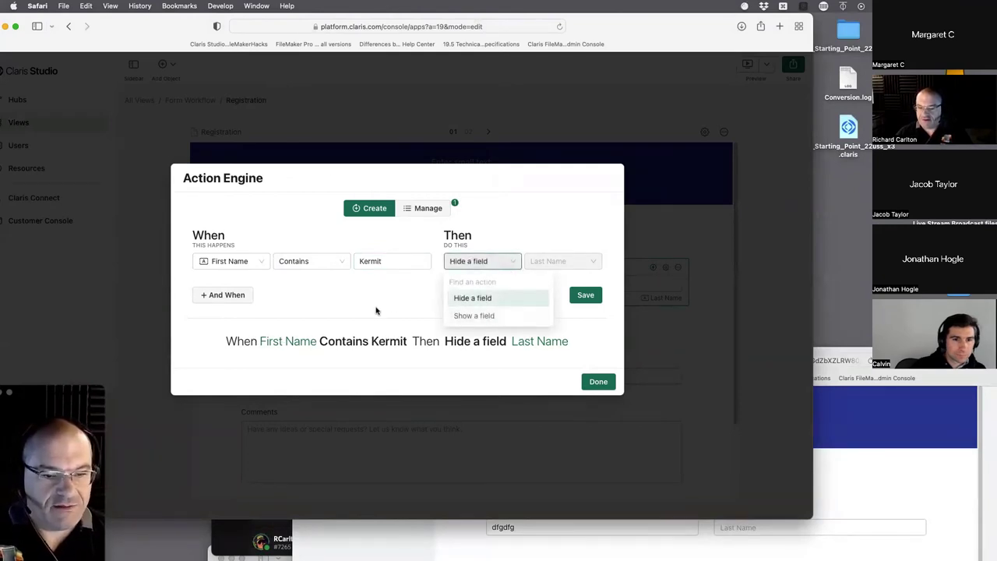
pyautogui.click(463, 298)
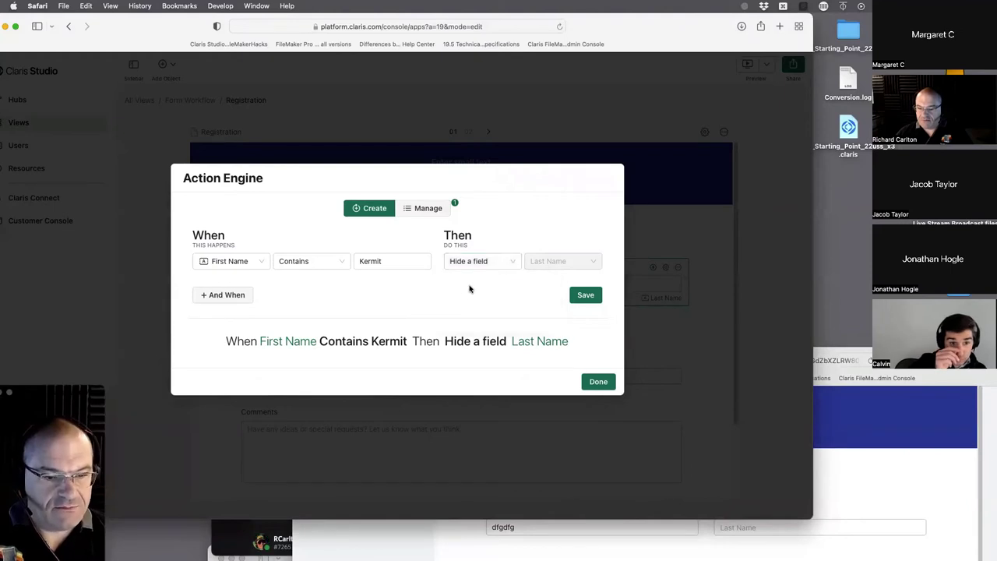
pyautogui.click(584, 297)
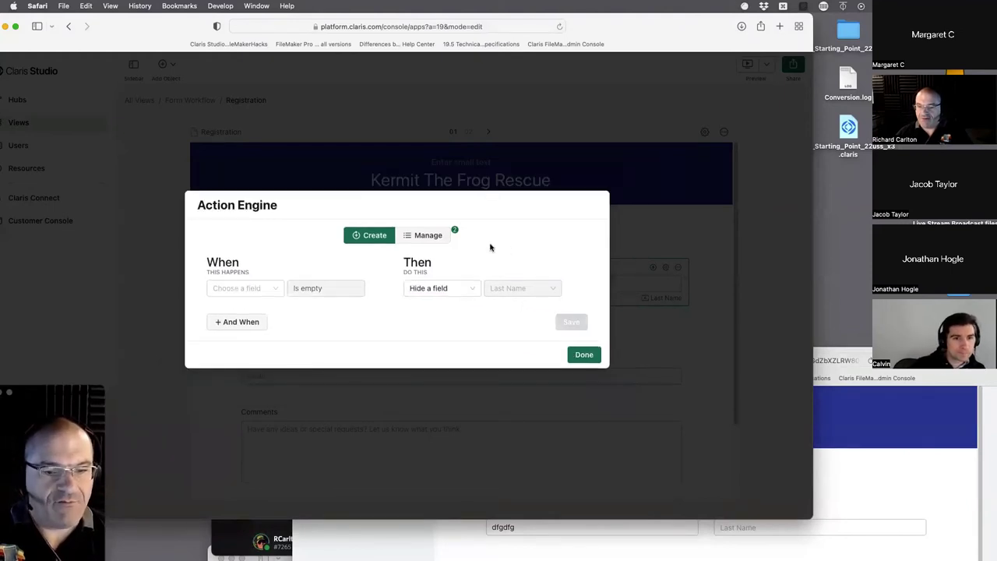
# - Delete the First Name Is empty rule, leaving the Contains Kermit rule switched on
pyautogui.click(434, 231)
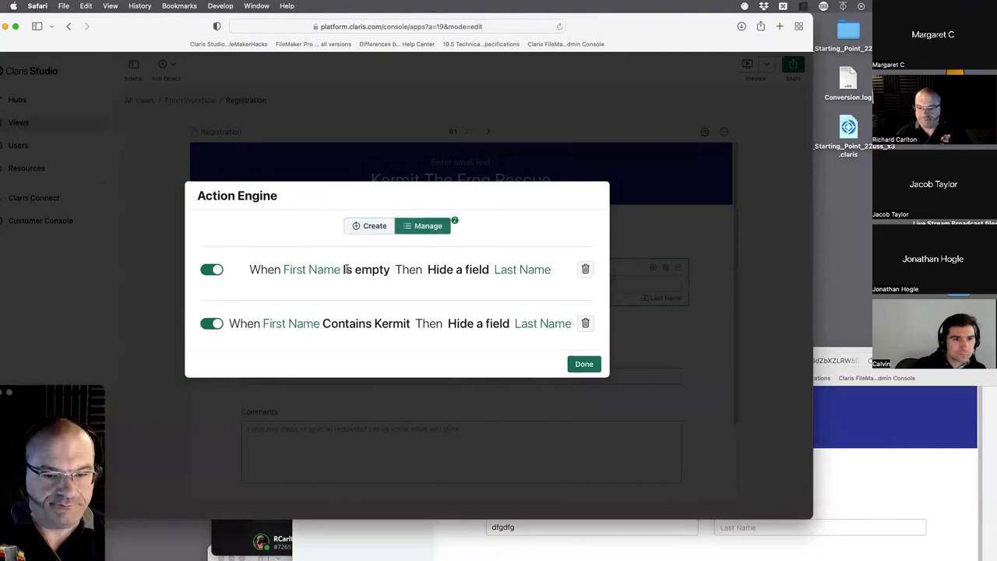
pyautogui.click(585, 269)
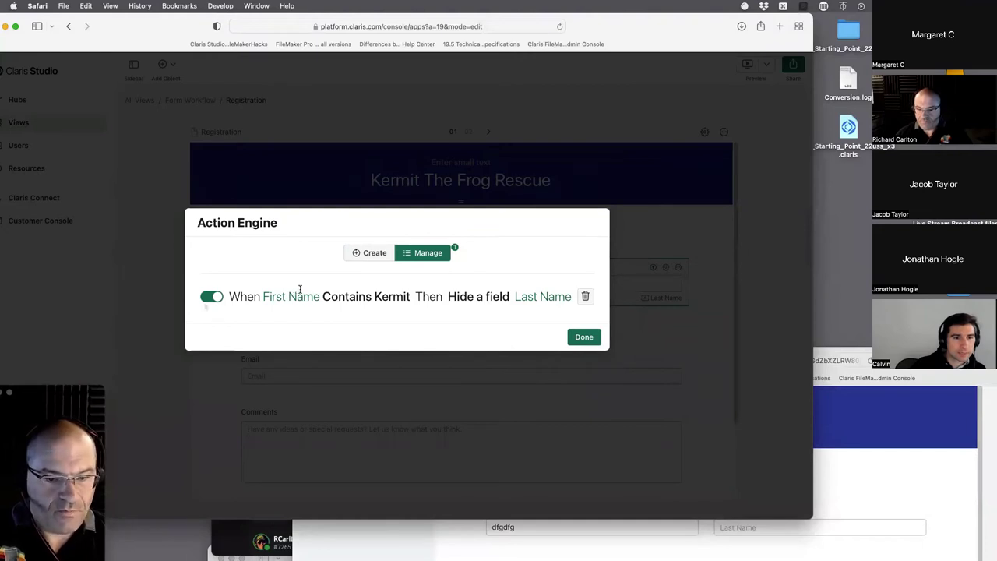
pyautogui.click(211, 296)
pyautogui.click(211, 296)
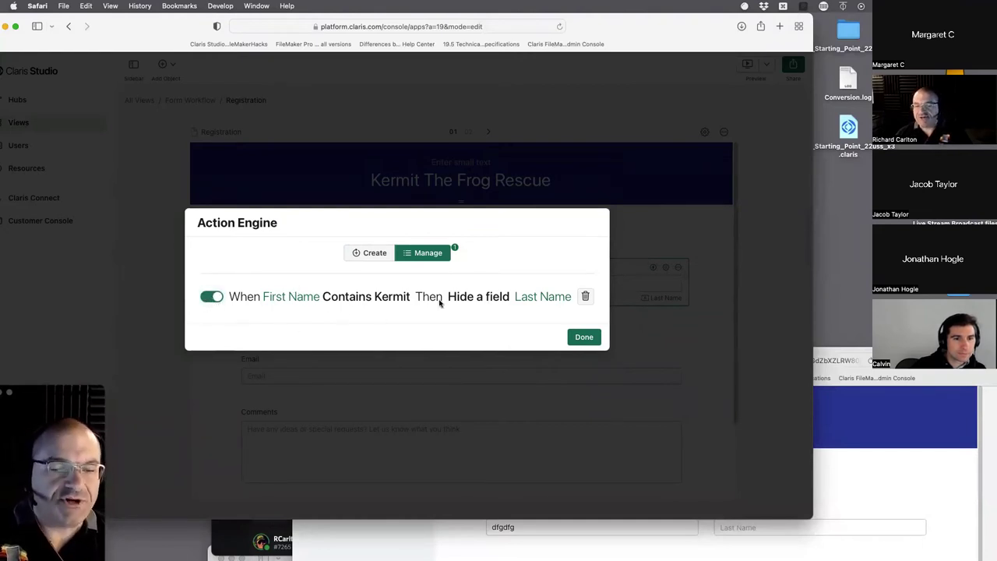
# - Open a fresh public form preview and enter 'kermit' in First Name
pyautogui.click(584, 337)
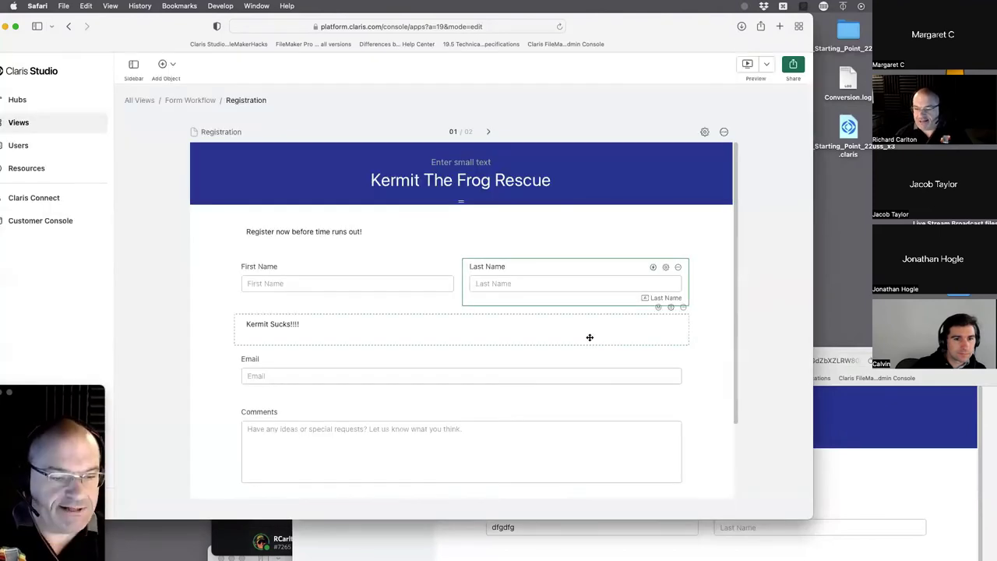
pyautogui.click(747, 63)
pyautogui.moveTo(827, 87); pyautogui.dragTo(765, 95)
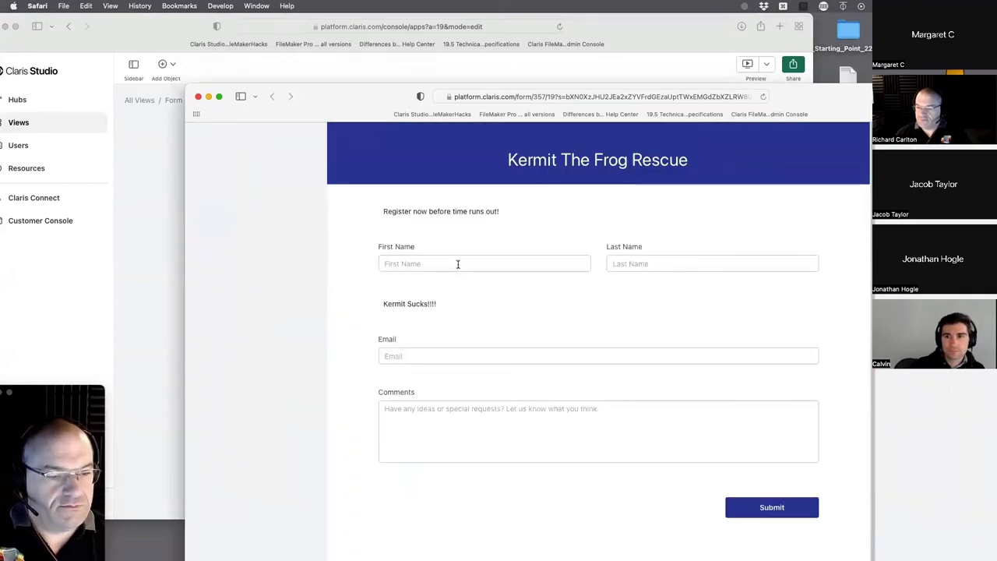
pyautogui.click(458, 264)
pyautogui.write('kermit')
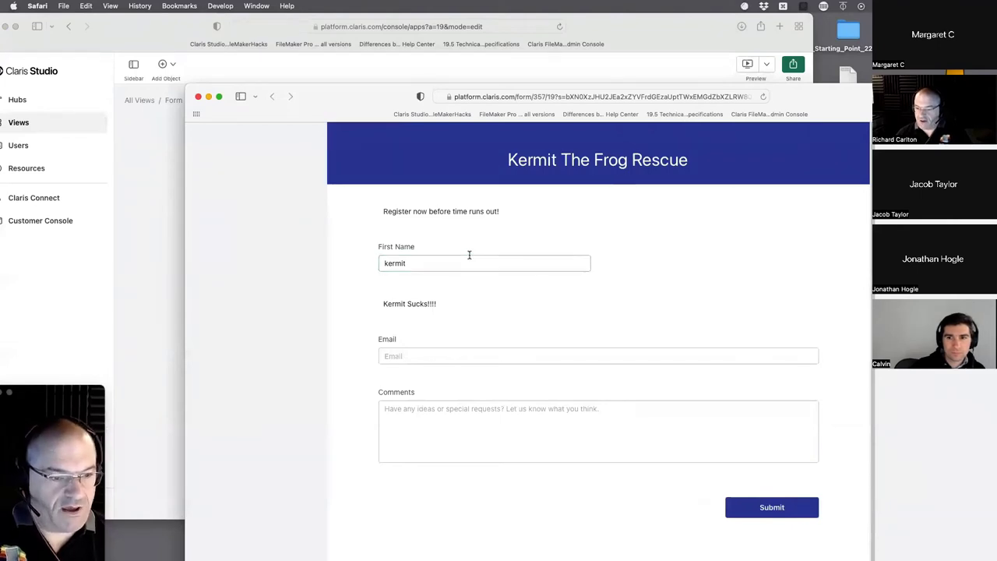
# - Retype First Name as a sentence ending in 'Kermit' and tab out to trigger the hide rule
pyautogui.moveTo(449, 260); pyautogui.dragTo(351, 257)
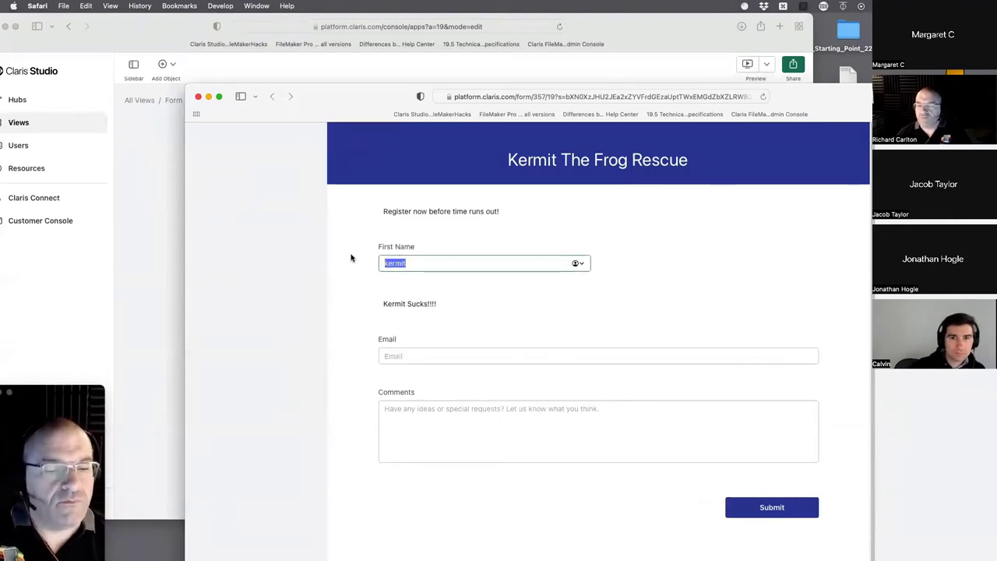
pyautogui.write('Kwermi')
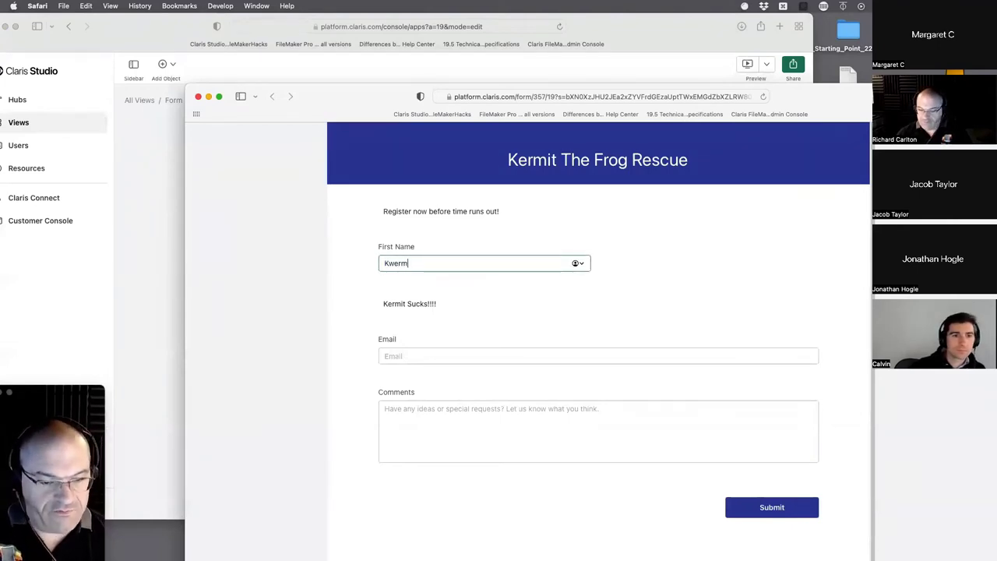
pyautogui.press('BackSpace')
pyautogui.press('BackSpace')
pyautogui.press('BackSpace')
pyautogui.press('BackSpace')
pyautogui.press('BackSpace')
pyautogui.write('e')
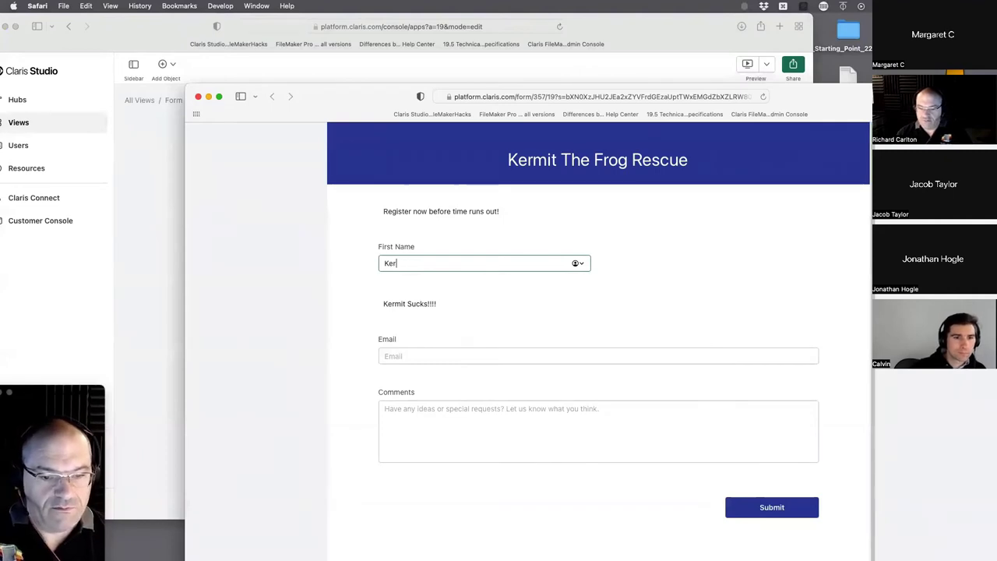
pyautogui.press('BackSpace')
pyautogui.press('BackSpace')
pyautogui.press('BackSpace')
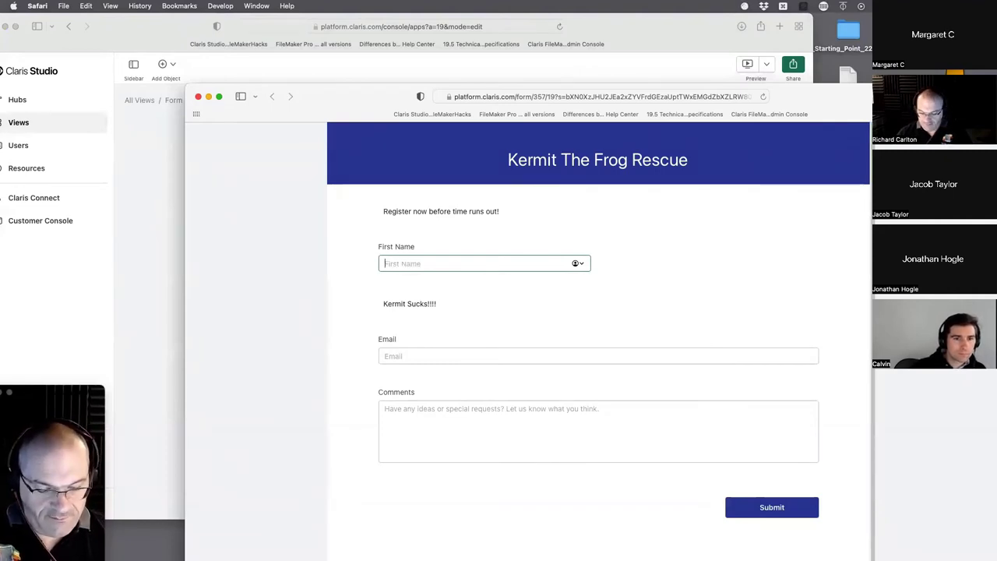
pyautogui.write('a lumch o')
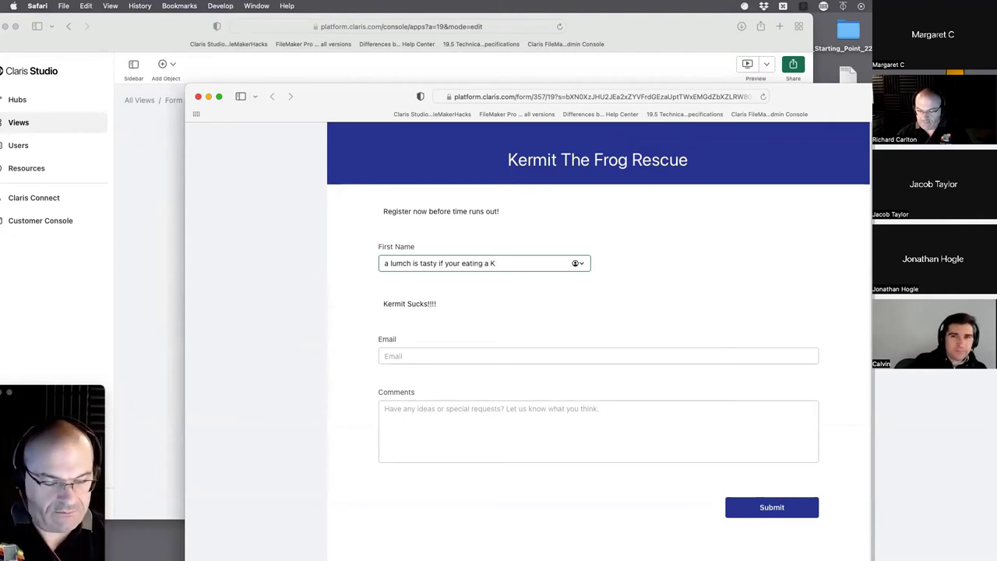
pyautogui.click(512, 263)
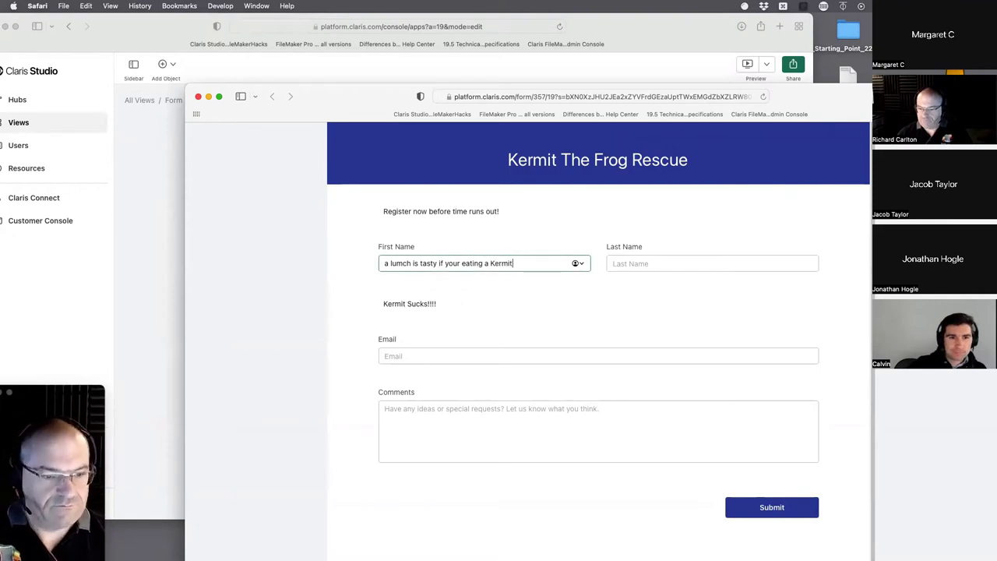
pyautogui.write('ermit')
pyautogui.press('Tab')
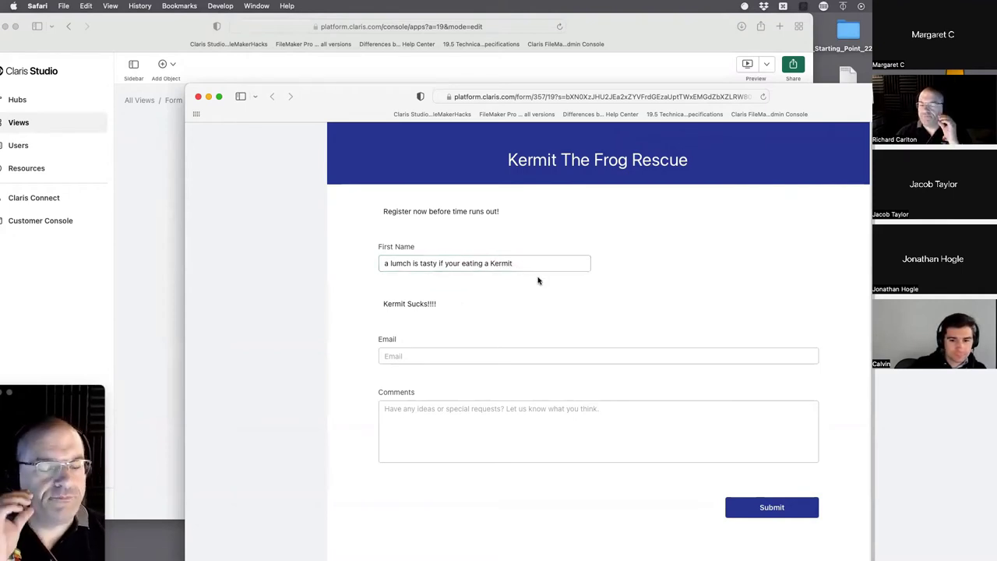
pyautogui.moveTo(355, 103); pyautogui.dragTo(608, 24)
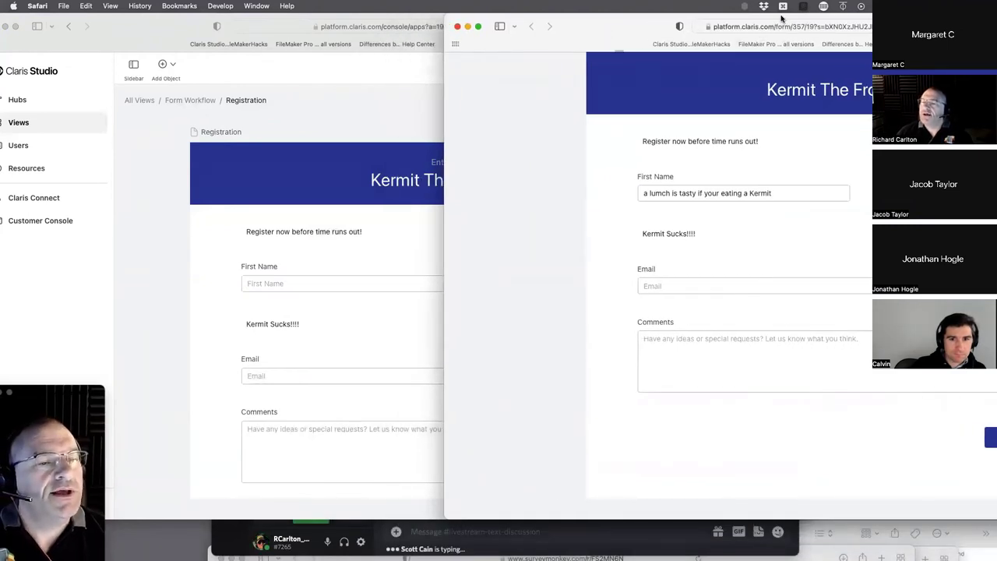
# - Move the public form aside, bring the form editor forward, and scroll down to check Submit
pyautogui.moveTo(784, 23); pyautogui.dragTo(768, 107)
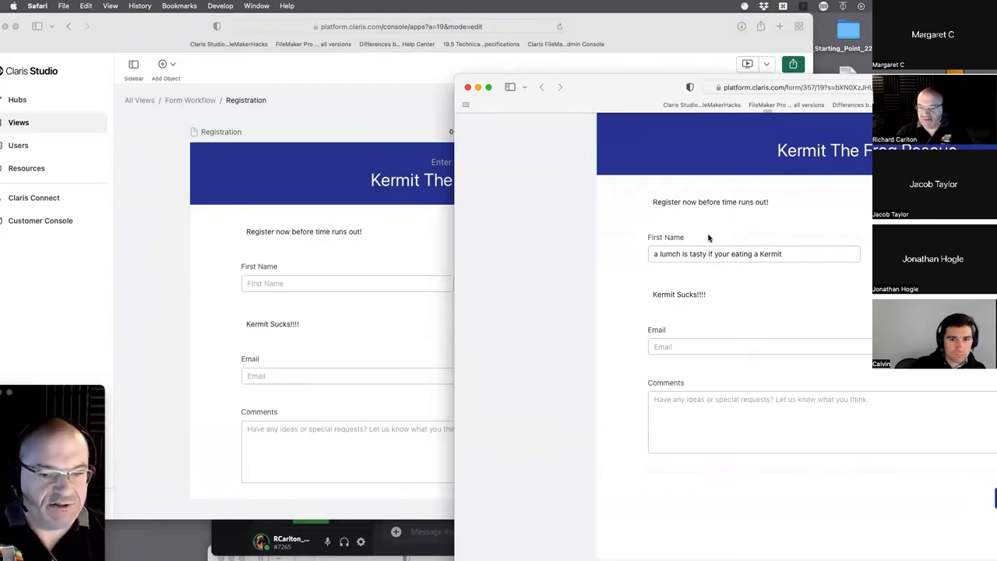
pyautogui.click(330, 247)
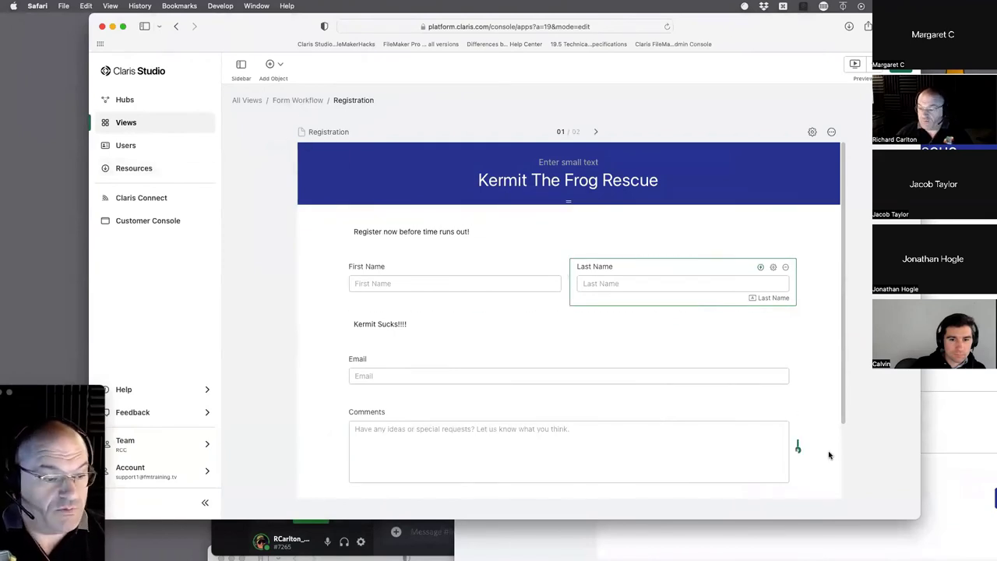
pyautogui.scroll(-3, 778, 413)
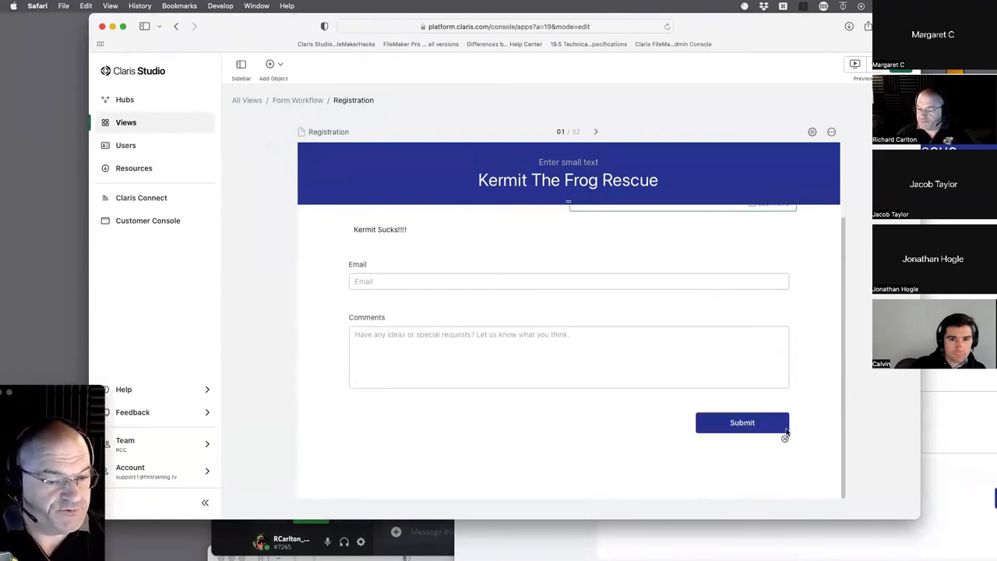
pyautogui.scroll(3, 614, 385)
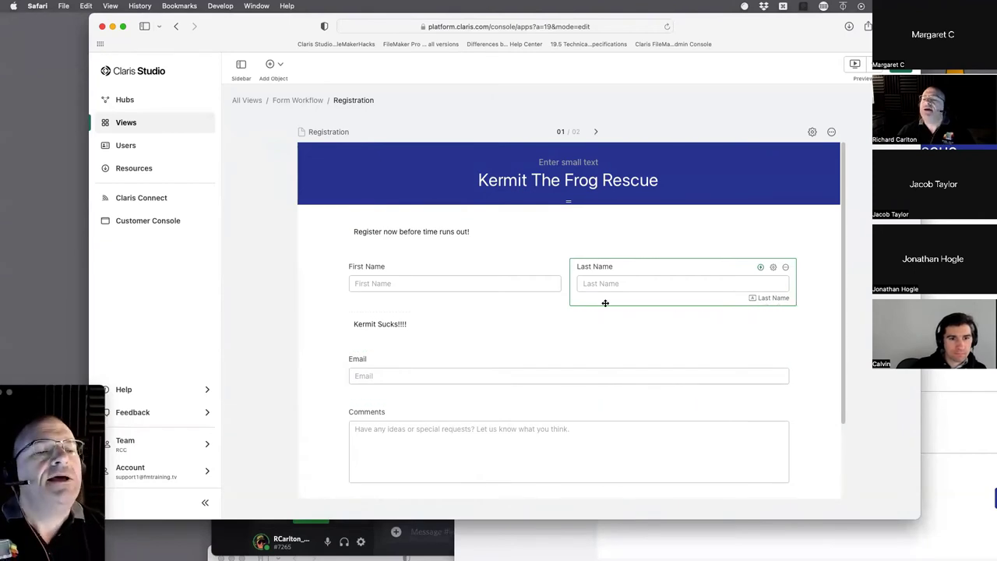
pyautogui.scroll(-3, 612, 300)
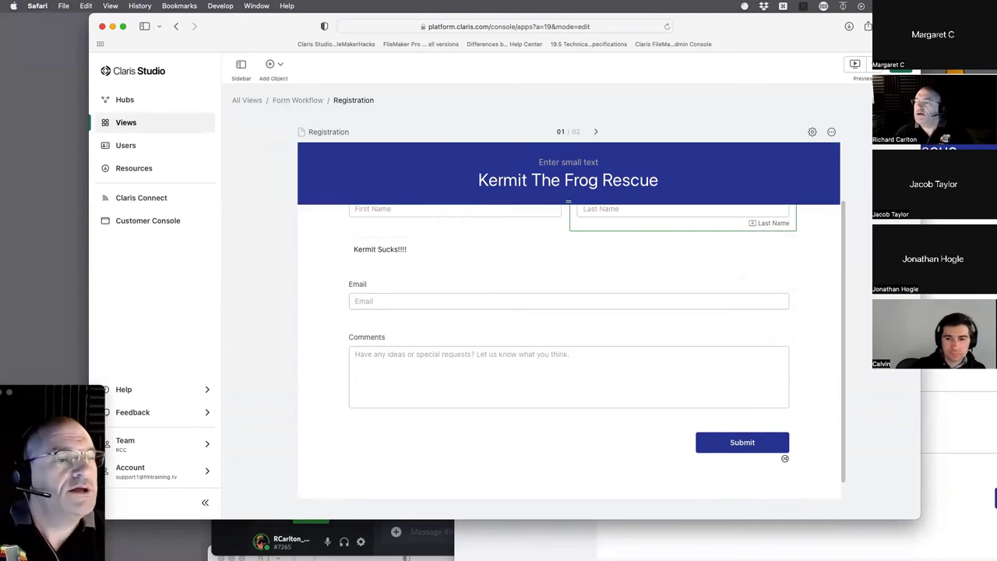
pyautogui.moveTo(820, 25); pyautogui.dragTo(770, 39)
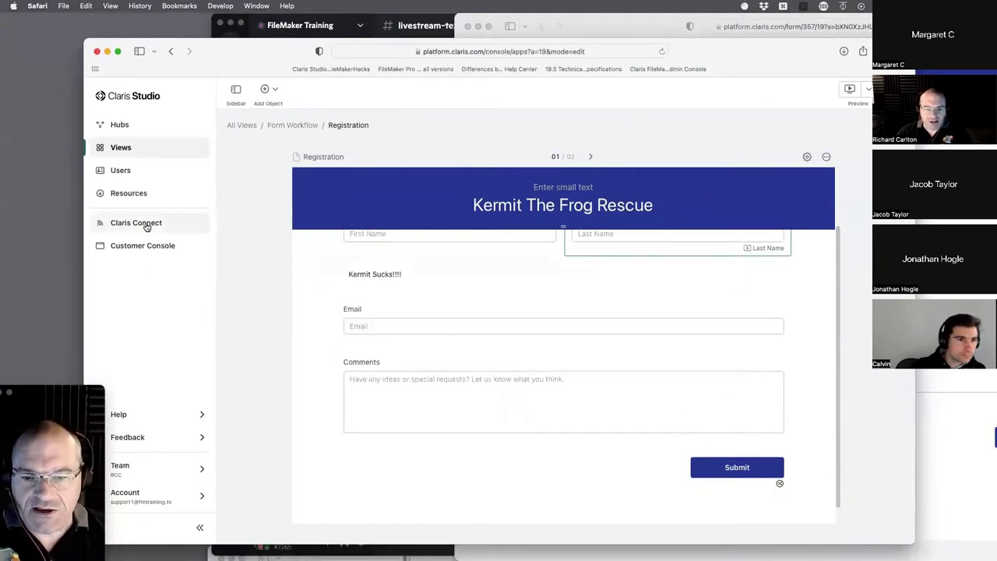
pyautogui.click(131, 419)
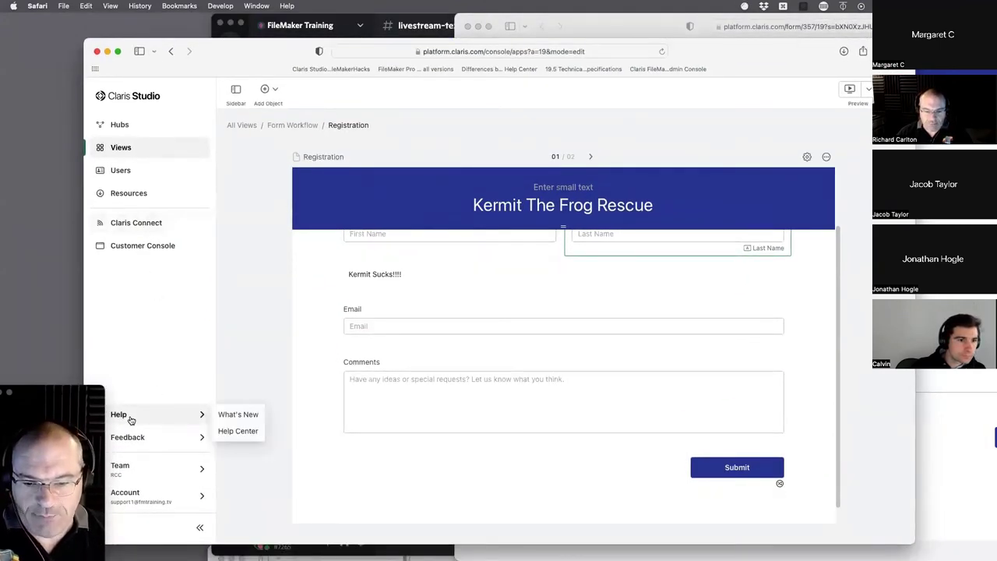
pyautogui.click(238, 415)
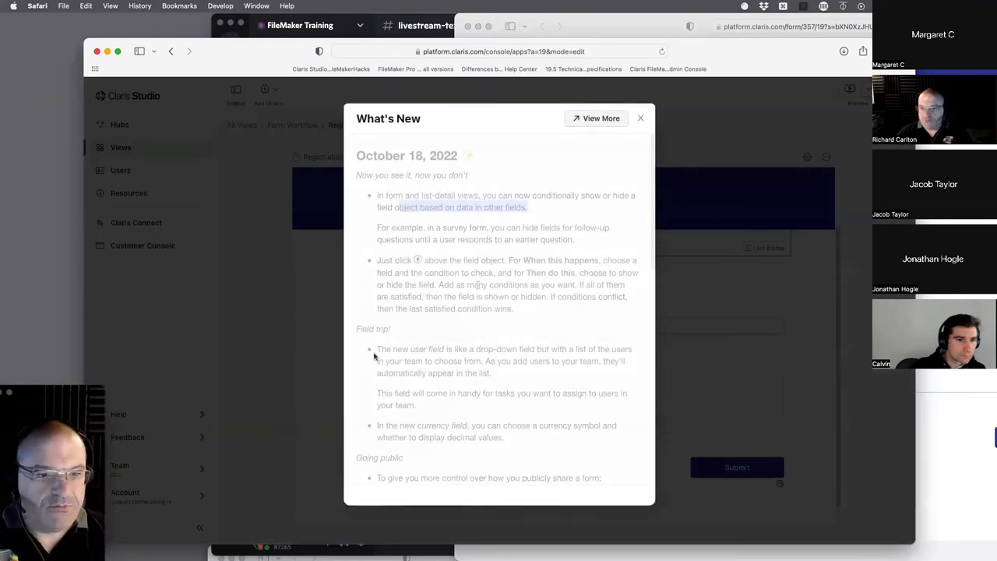
pyautogui.moveTo(514, 309); pyautogui.dragTo(351, 146)
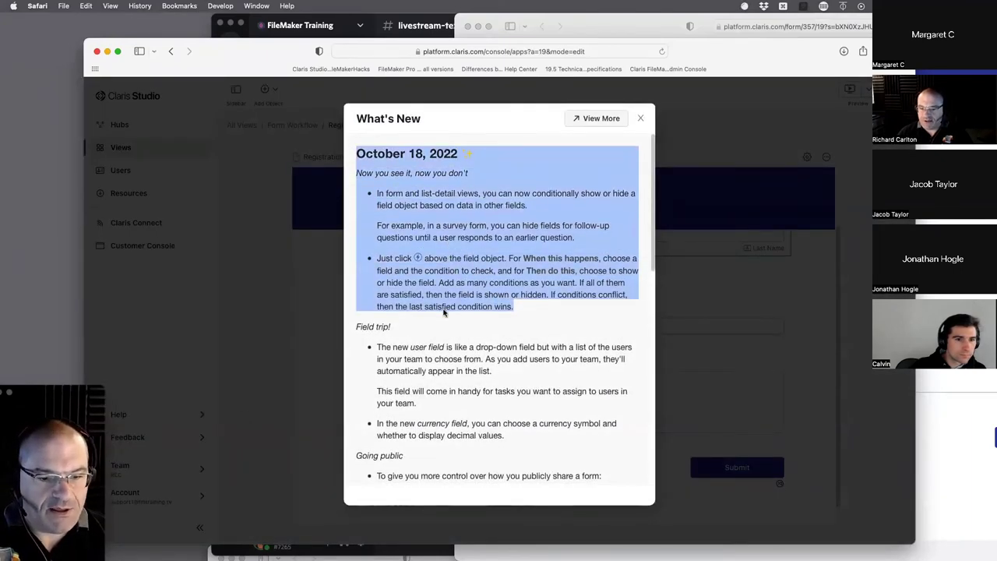
pyautogui.scroll(-4, 450, 323)
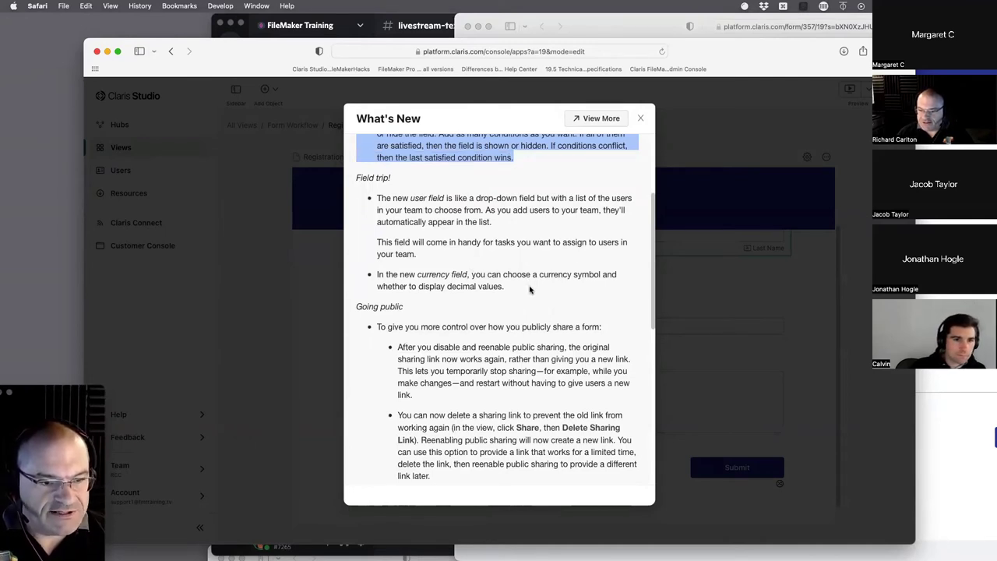
pyautogui.moveTo(529, 289); pyautogui.dragTo(354, 183)
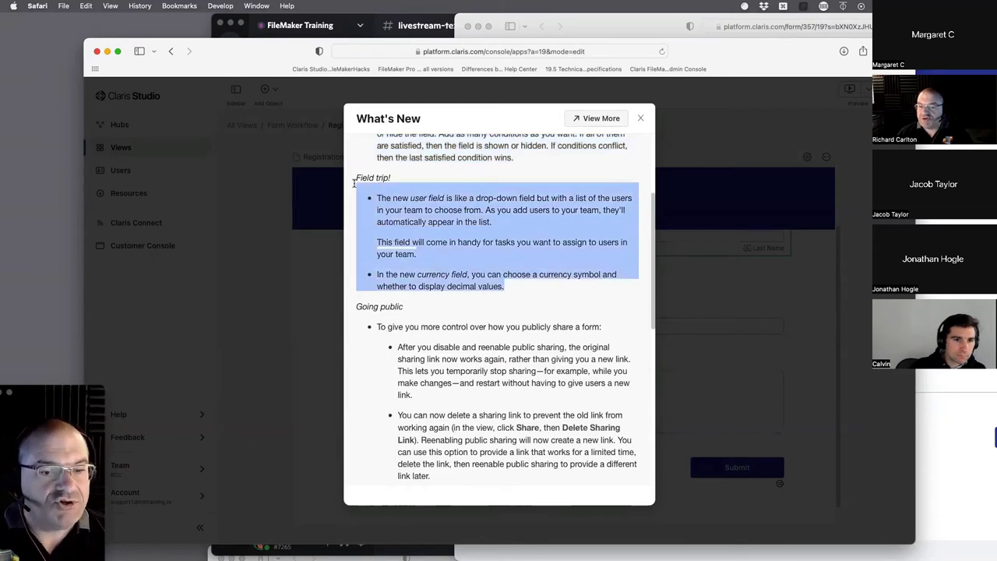
pyautogui.moveTo(508, 286); pyautogui.dragTo(350, 163)
pyautogui.click(522, 302)
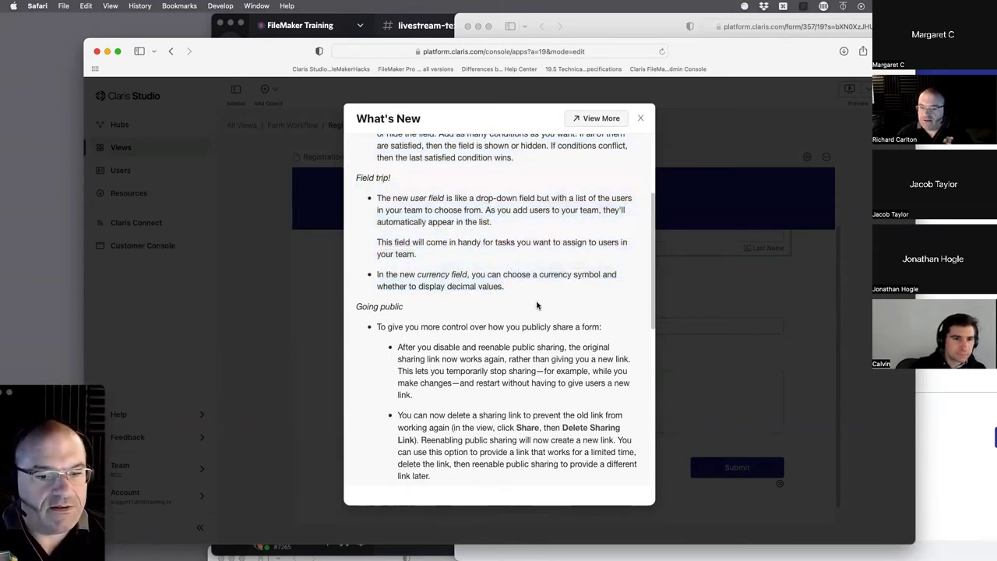
pyautogui.moveTo(523, 287); pyautogui.dragTo(360, 171)
pyautogui.click(510, 275)
pyautogui.moveTo(537, 298); pyautogui.dragTo(362, 167)
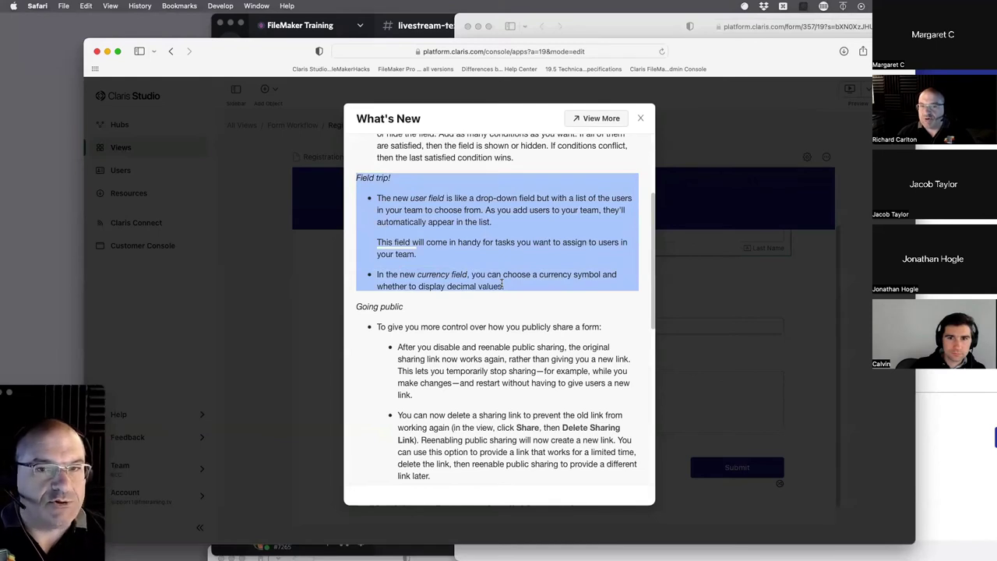
pyautogui.scroll(-1, 502, 285)
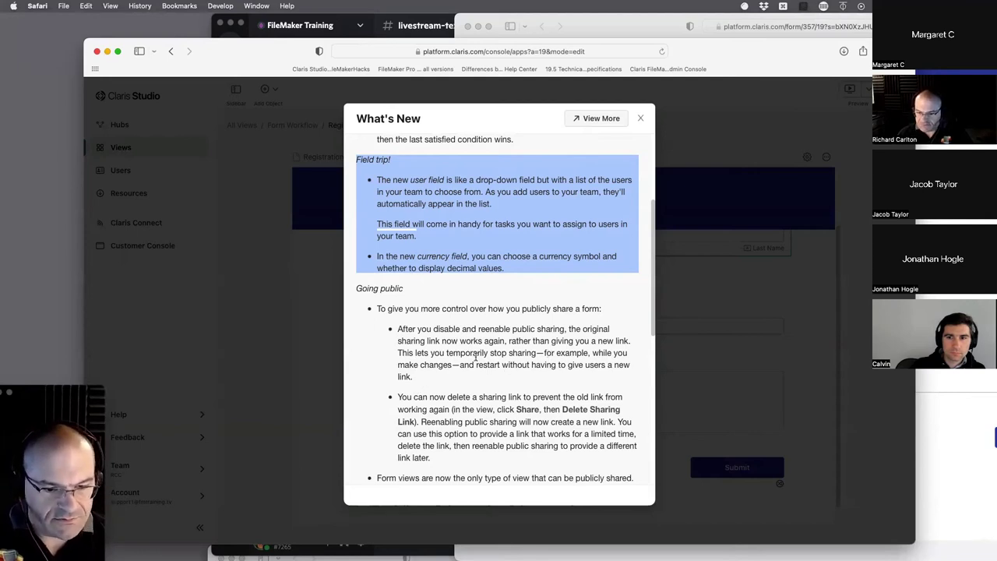
pyautogui.moveTo(432, 380); pyautogui.dragTo(398, 330)
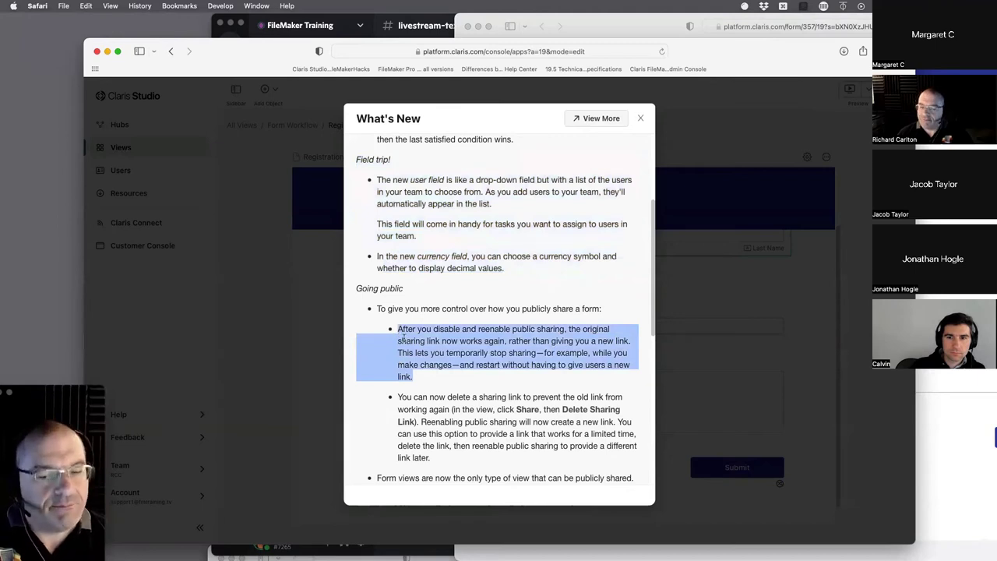
pyautogui.moveTo(441, 386); pyautogui.dragTo(377, 306)
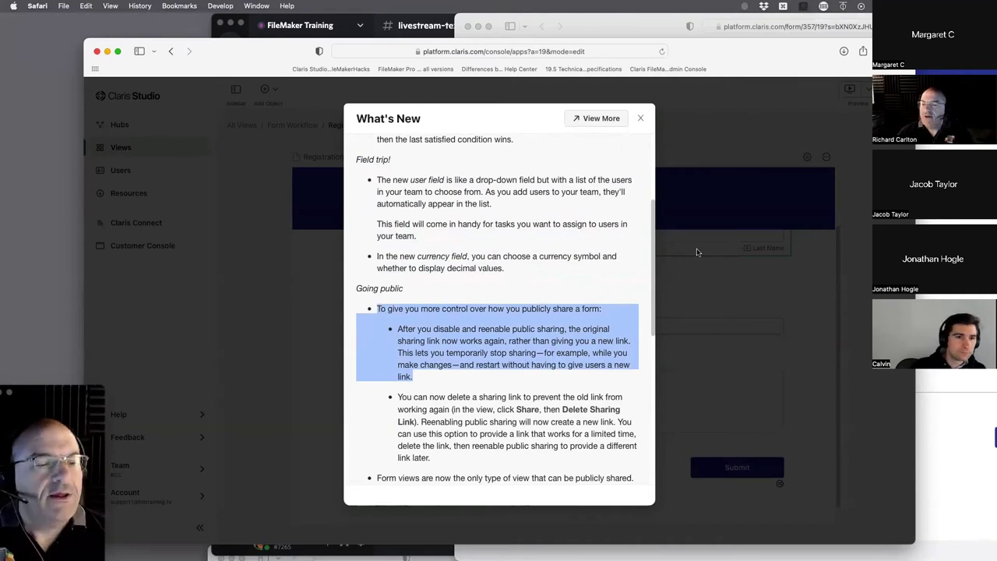
pyautogui.click(640, 119)
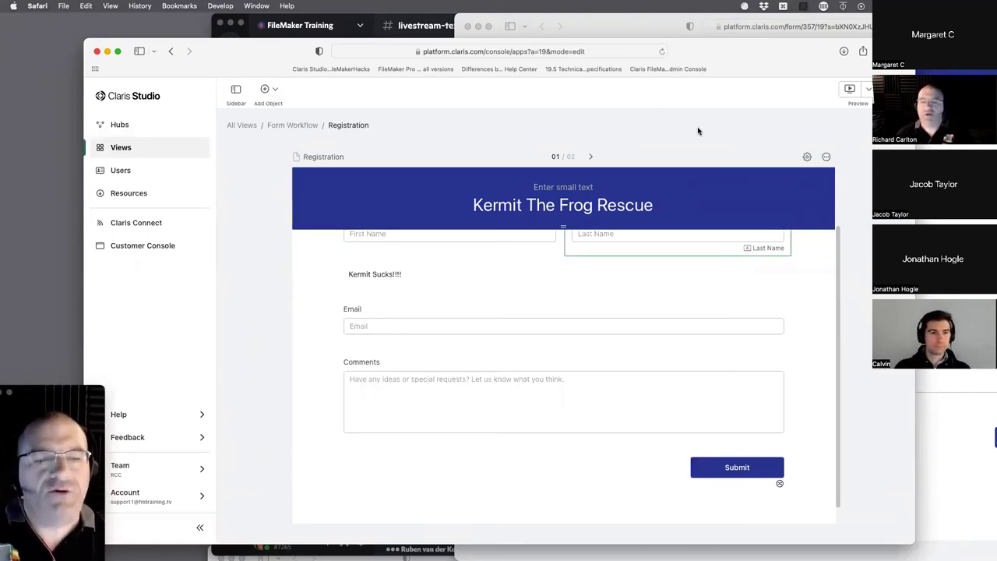
# - Insert a User field between 'Kermit Sucks!!!!' and Email on the form
pyautogui.scroll(-1, 615, 240)
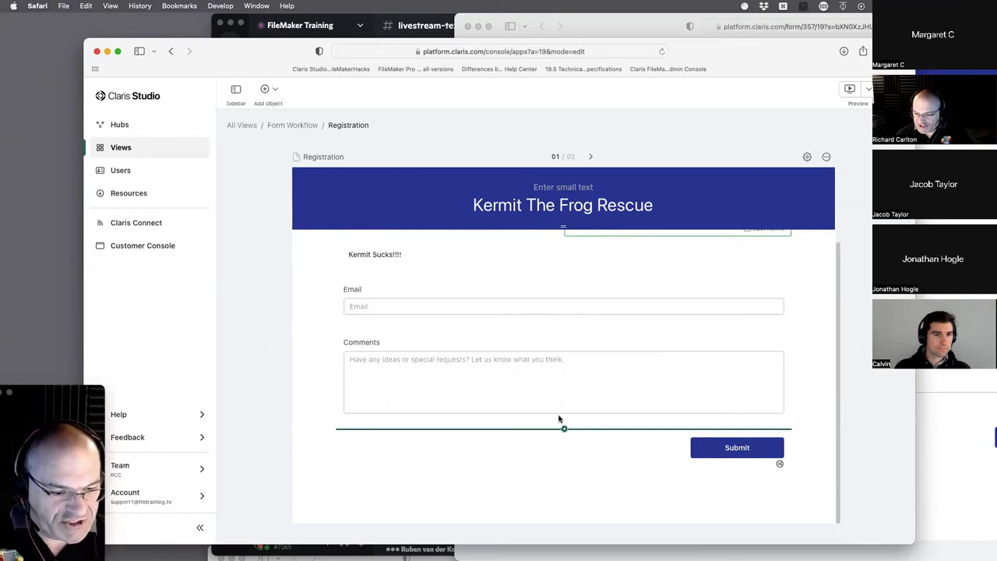
pyautogui.scroll(5, 646, 363)
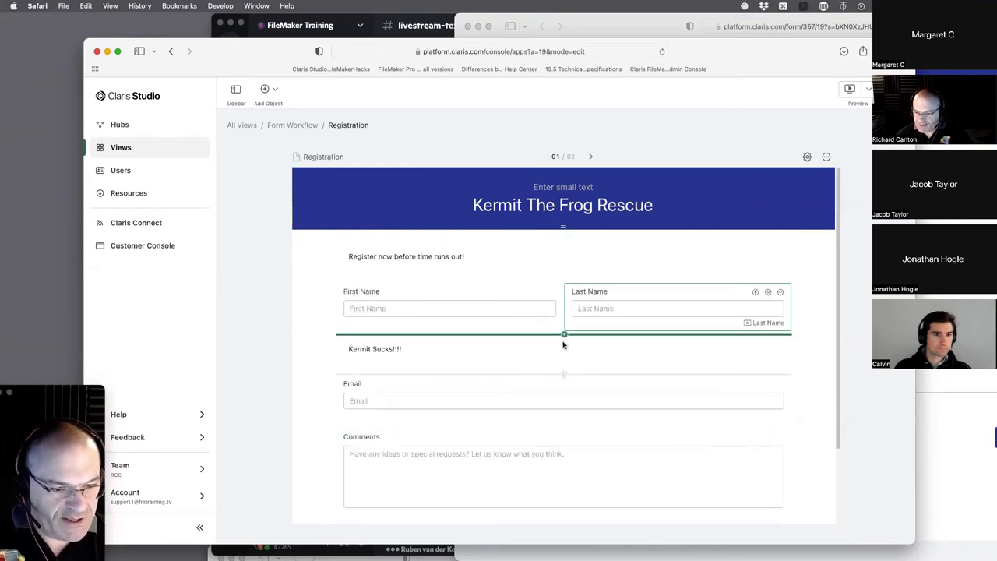
pyautogui.click(564, 374)
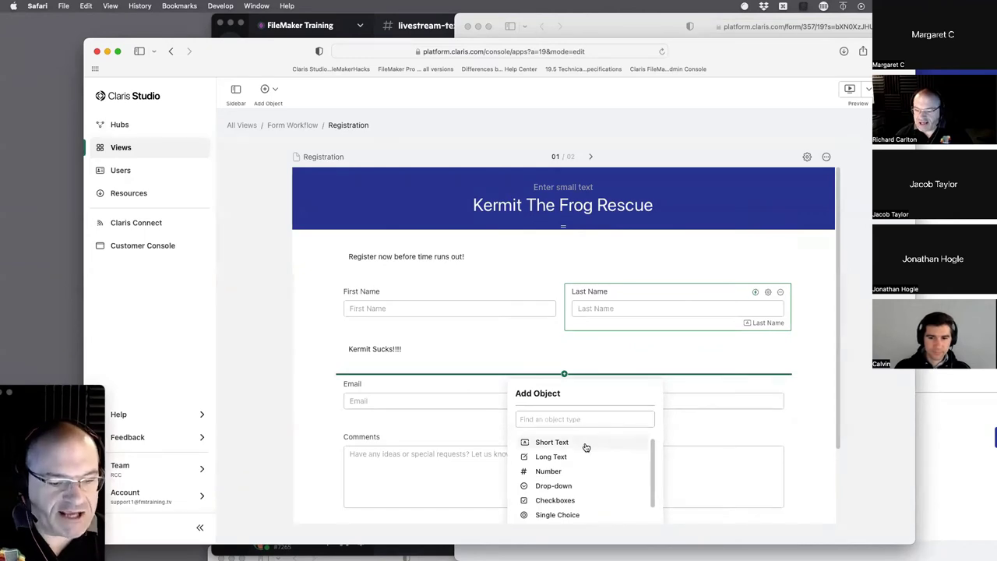
pyautogui.scroll(-1, 591, 455)
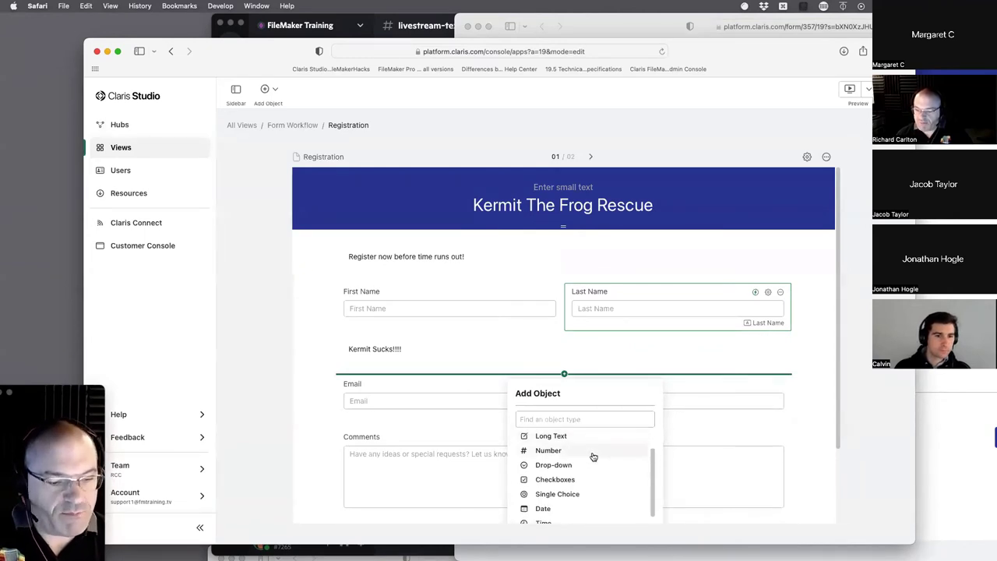
pyautogui.scroll(-3, 593, 456)
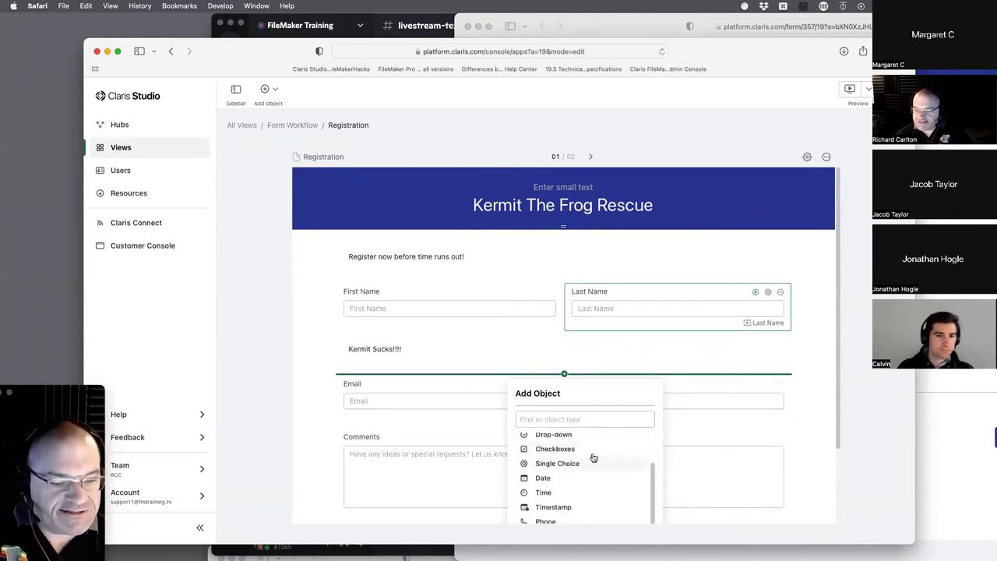
pyautogui.scroll(-3, 593, 457)
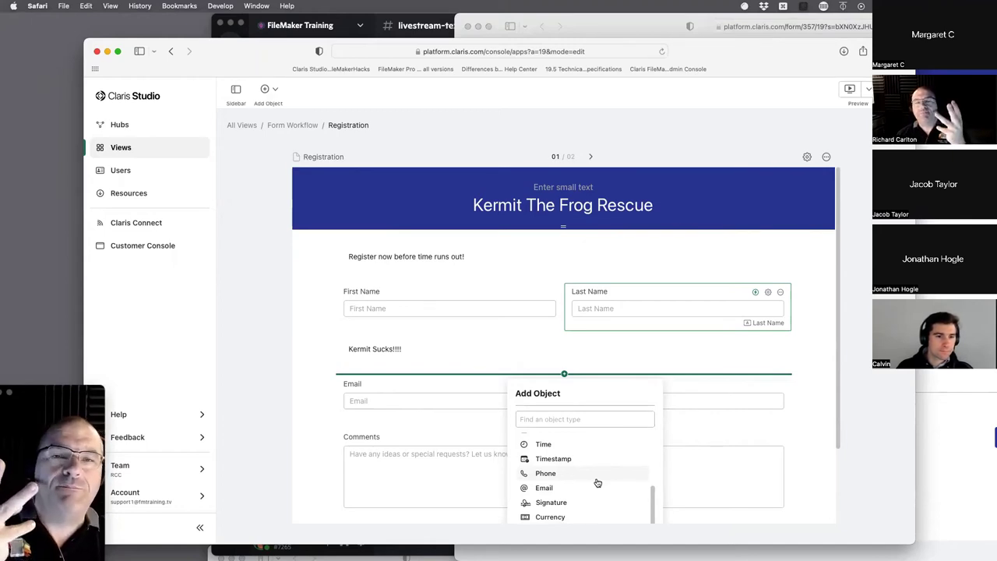
pyautogui.scroll(-3, 598, 483)
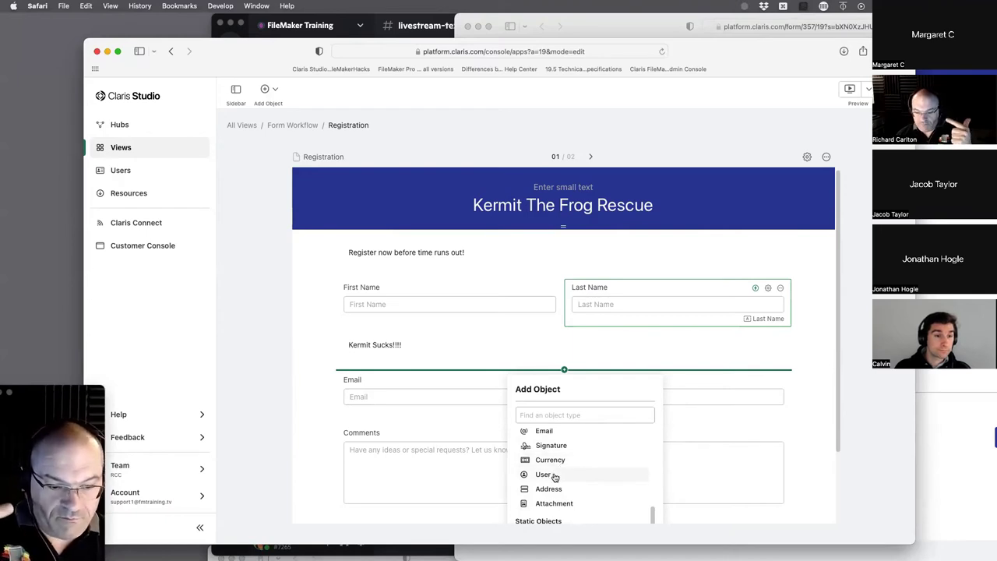
pyautogui.click(547, 474)
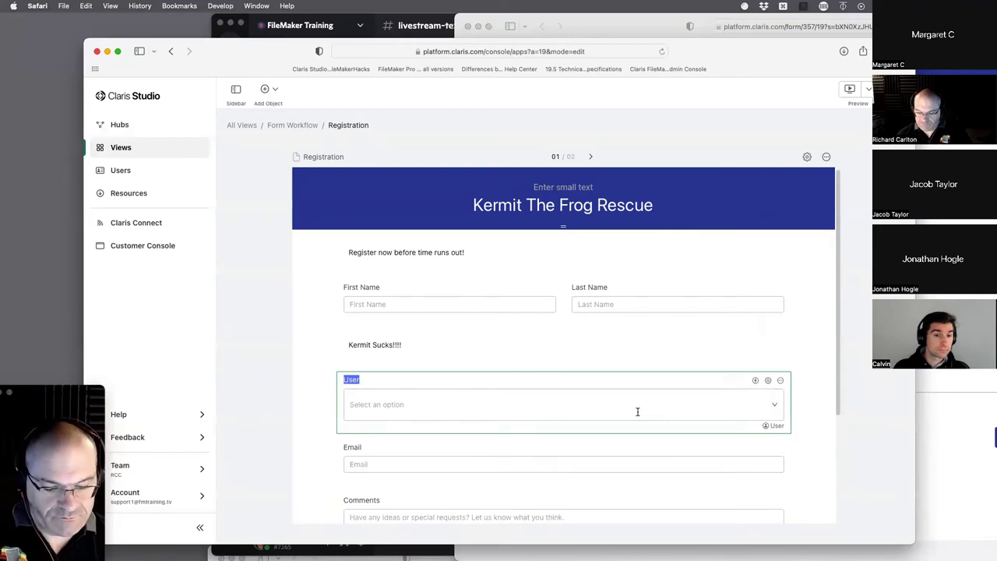
pyautogui.click(855, 358)
pyautogui.click(804, 410)
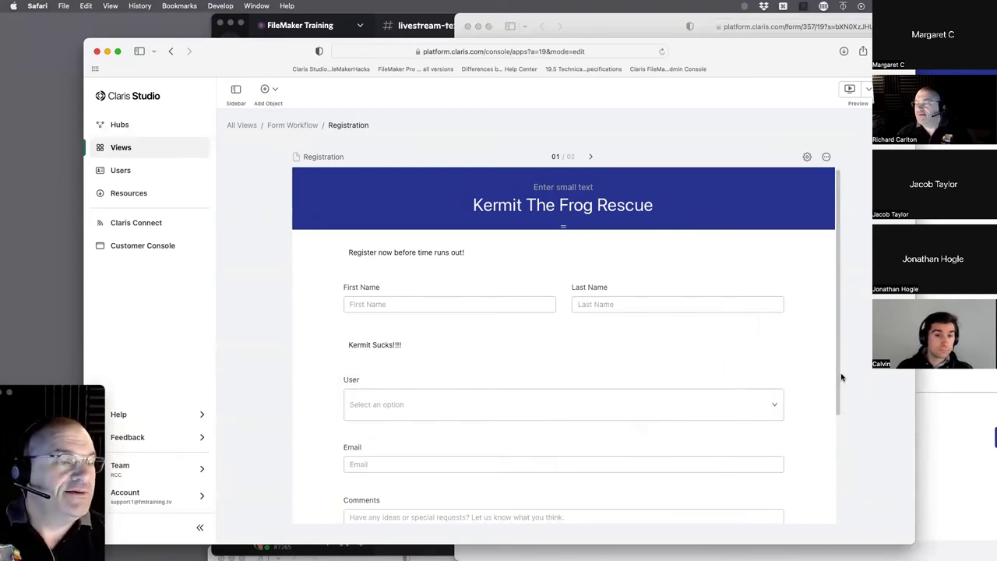
# - Bring the public form window forward and reload it to show the User field
pyautogui.click(849, 30)
pyautogui.moveTo(845, 16); pyautogui.dragTo(561, 60)
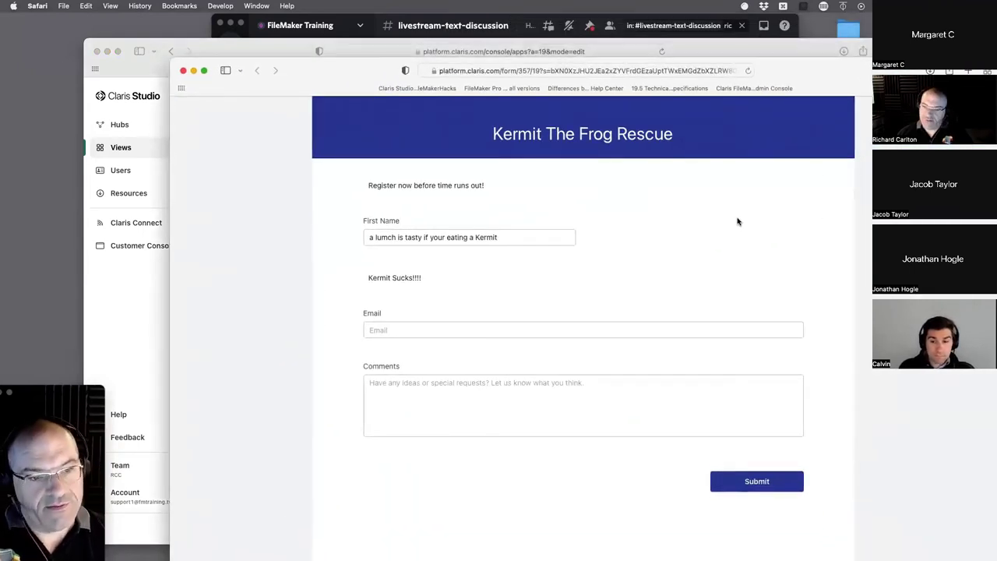
pyautogui.click(748, 71)
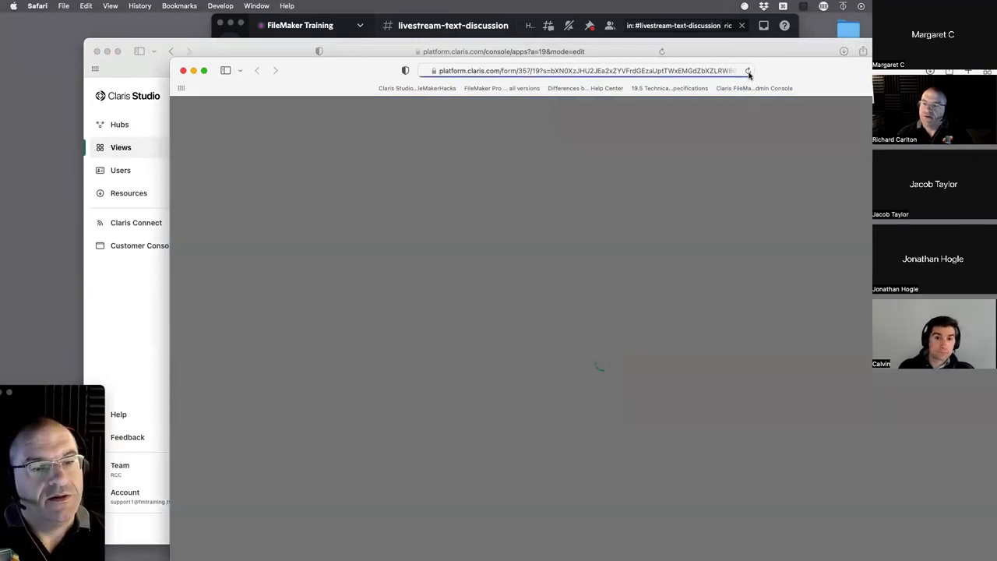